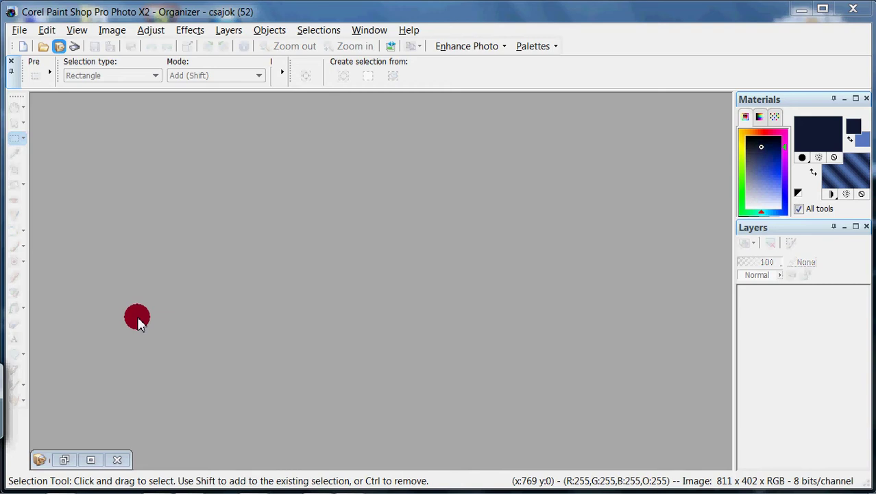
Open the painting of pale roses in a blue vase from the Organizer and minimize the Organizer
click(22, 46)
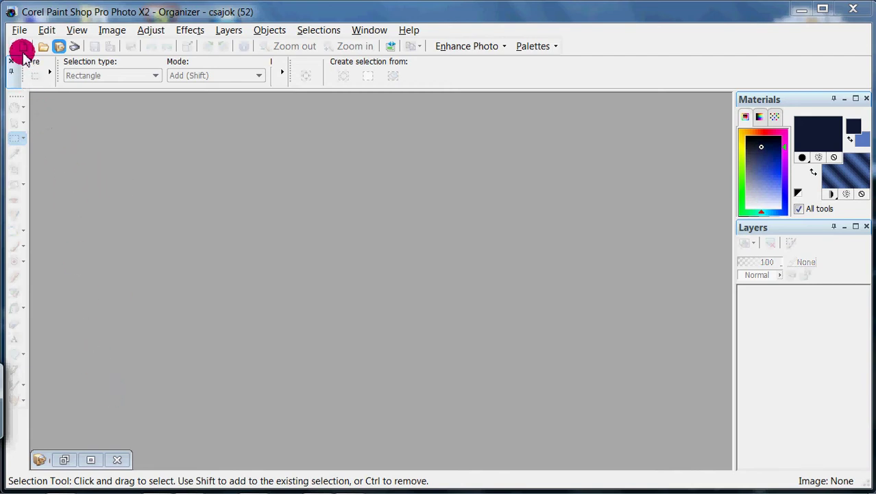
click(65, 459)
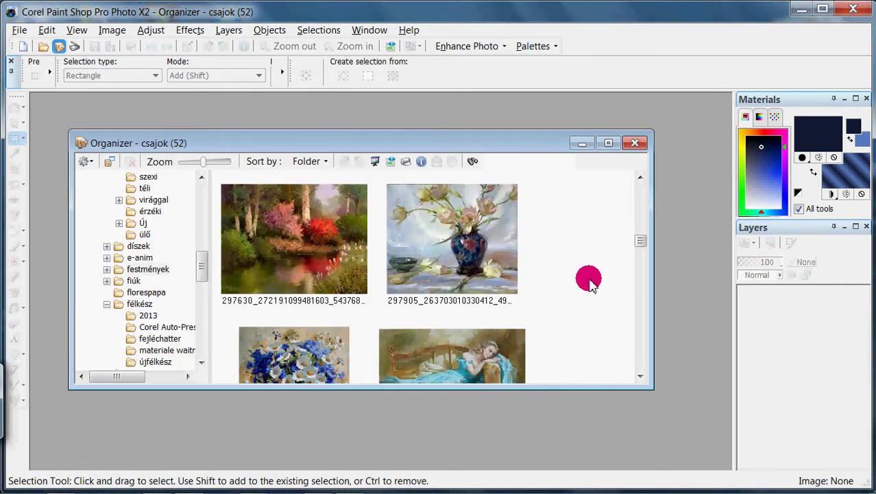
scroll(584, 304, up, 1)
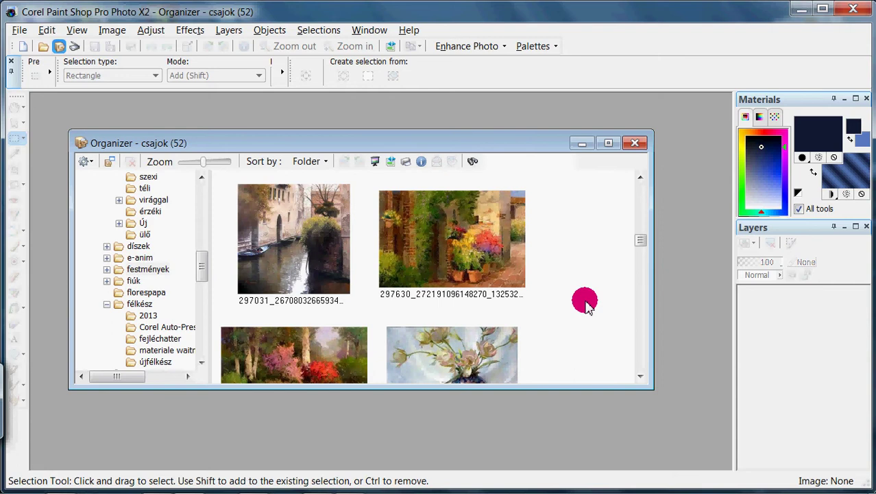
scroll(585, 303, down, 1)
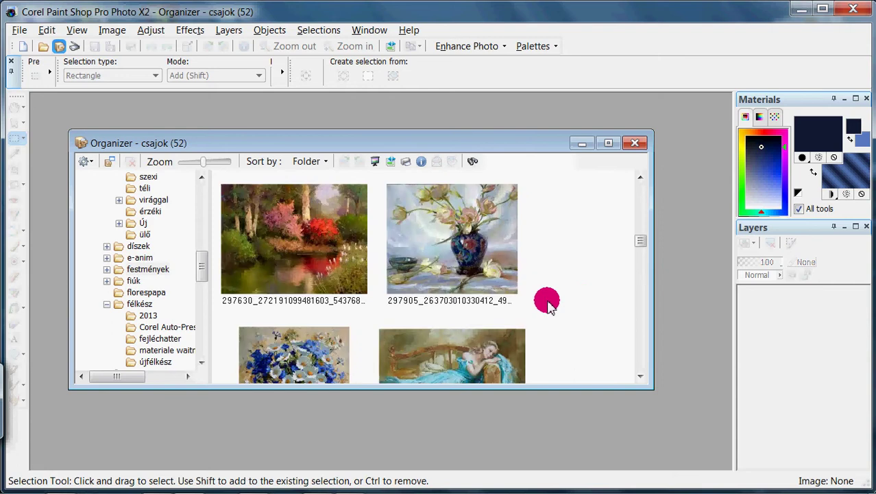
double_click(476, 254)
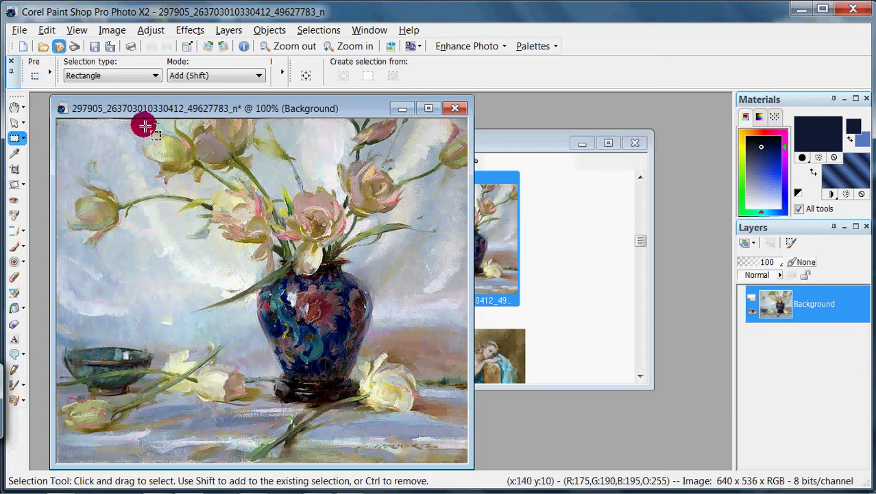
click(579, 146)
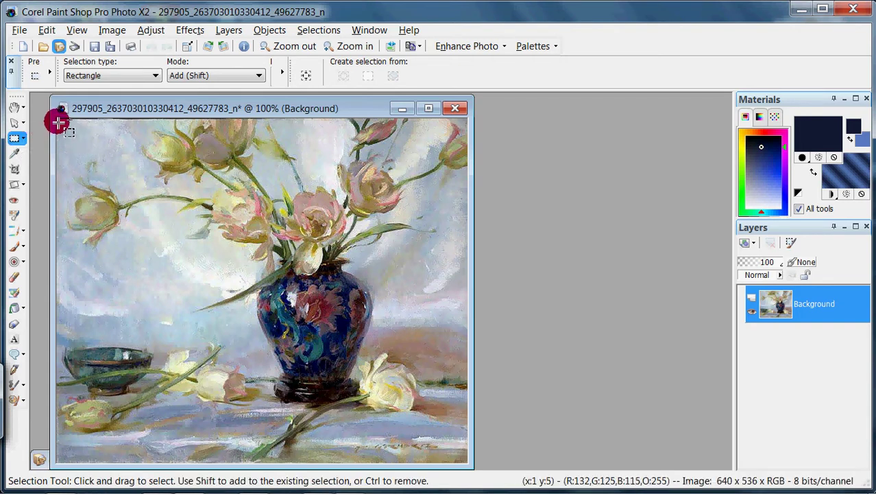
Make a full-width rectangular selection about 639 x 226 pixels over the painting's upper flowers and copy it
drag(58, 122, 466, 266)
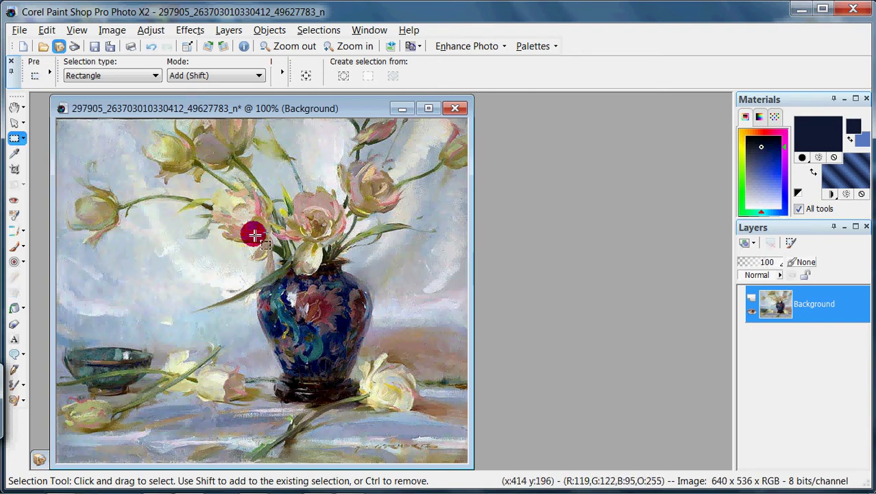
click(13, 109)
right_click(191, 185)
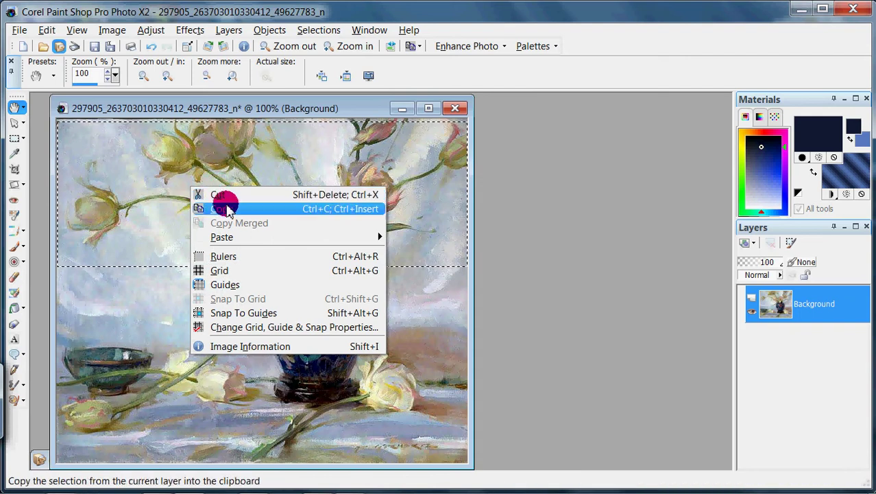
click(226, 210)
Paste the copied flowers as a new image and minimize the original vase painting
right_click(533, 167)
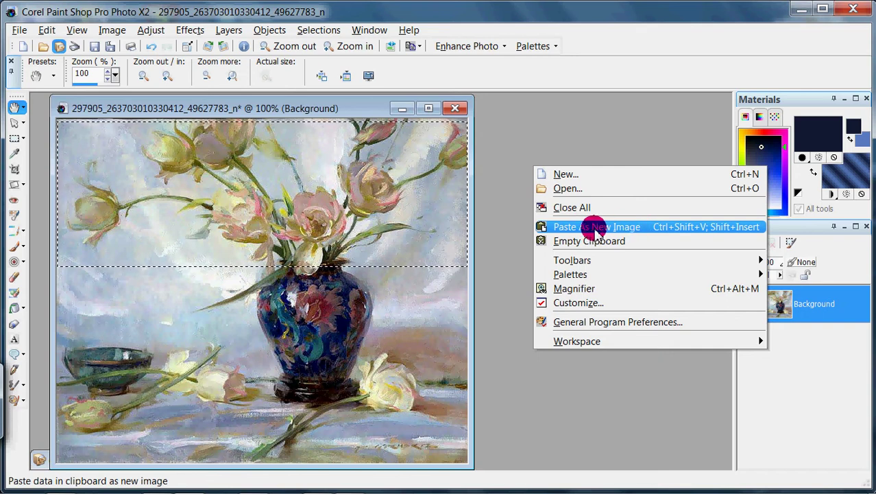
click(619, 228)
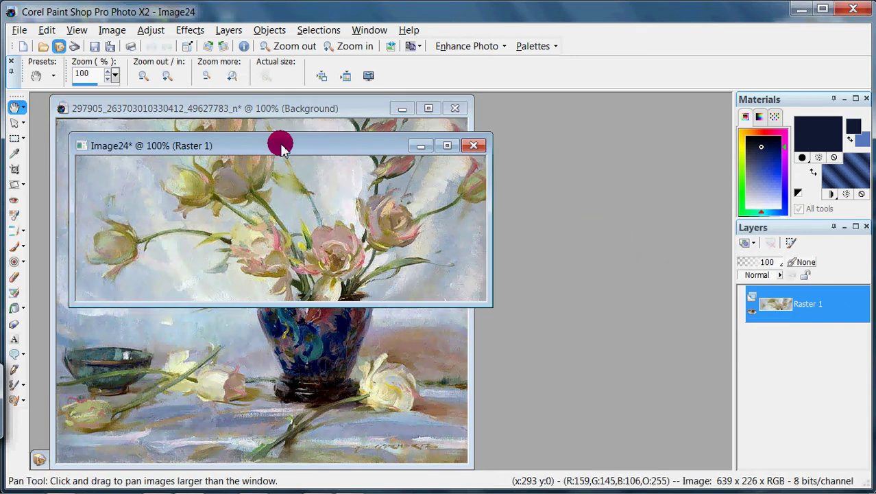
drag(281, 148, 423, 154)
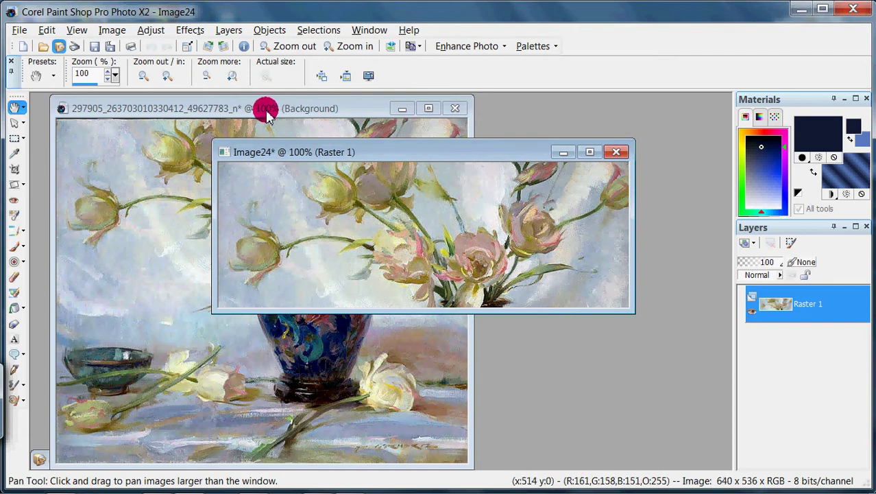
click(401, 110)
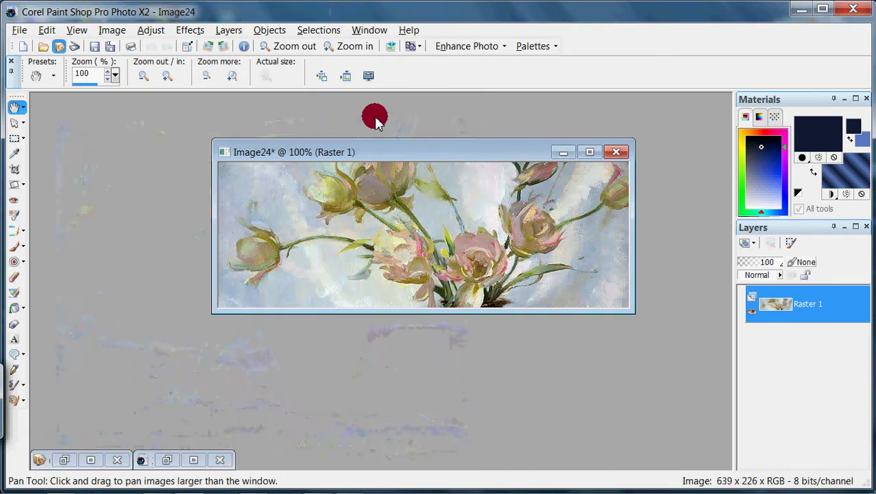
drag(464, 147, 360, 133)
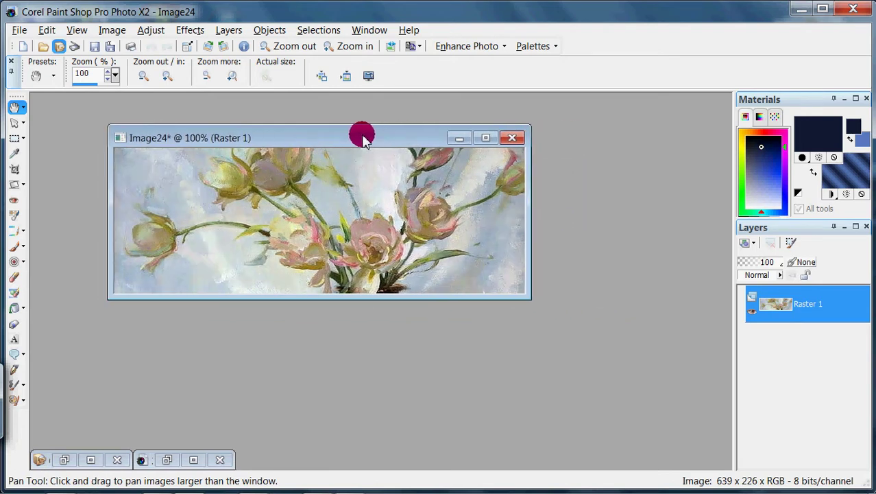
Apply Seamless Tiling to the flower strip with the Corner method, Bidirectional direction, 1% offsets, 50% transition and Linear corners
click(192, 30)
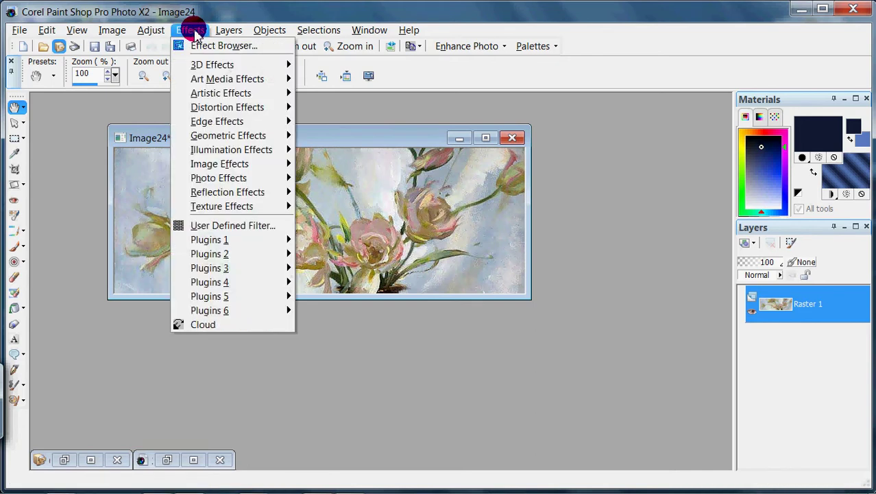
mouse_move(198, 162)
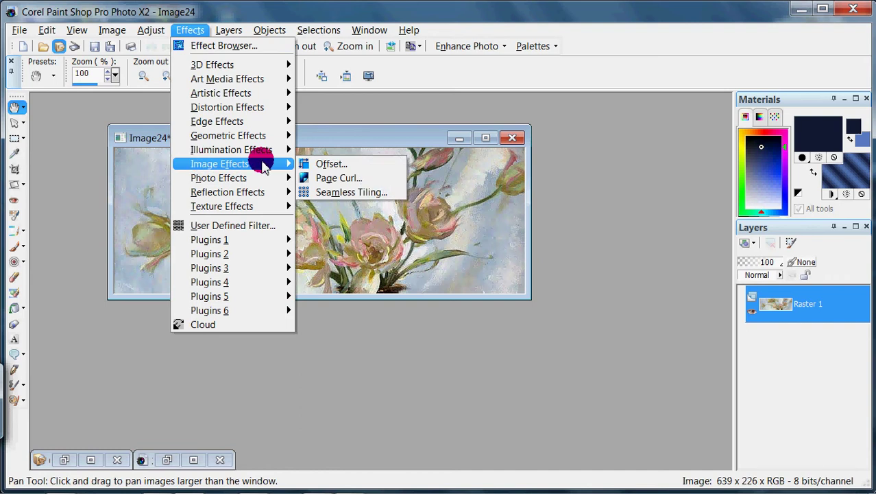
click(387, 196)
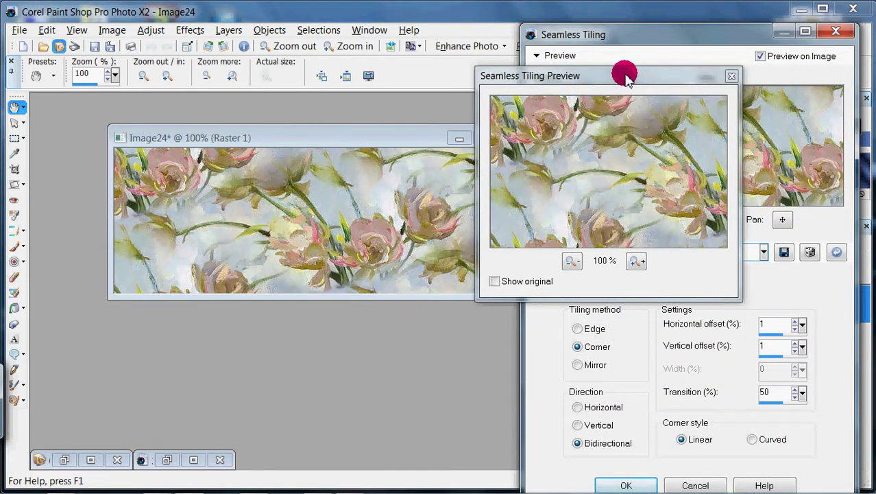
drag(626, 75, 429, 86)
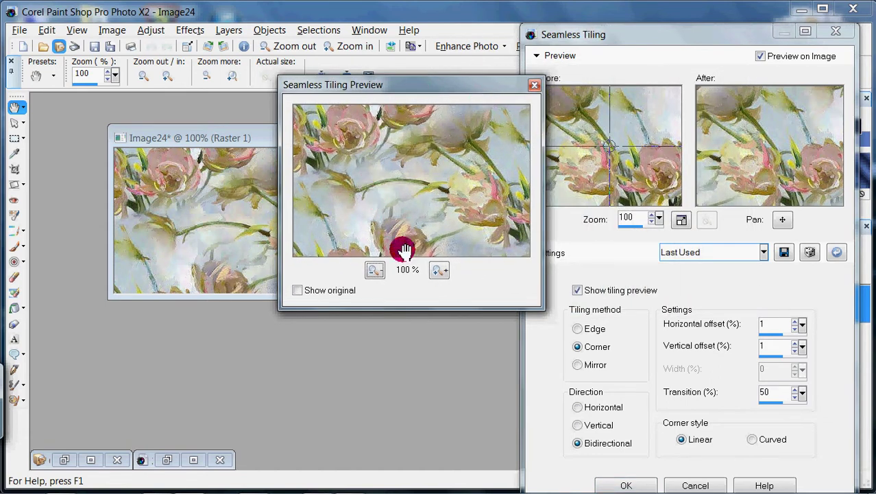
drag(475, 83, 369, 75)
drag(651, 32, 598, 23)
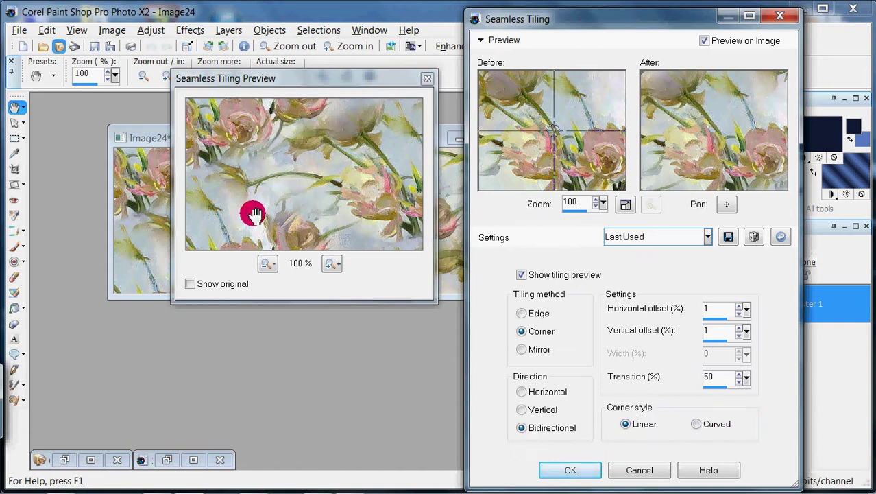
click(571, 470)
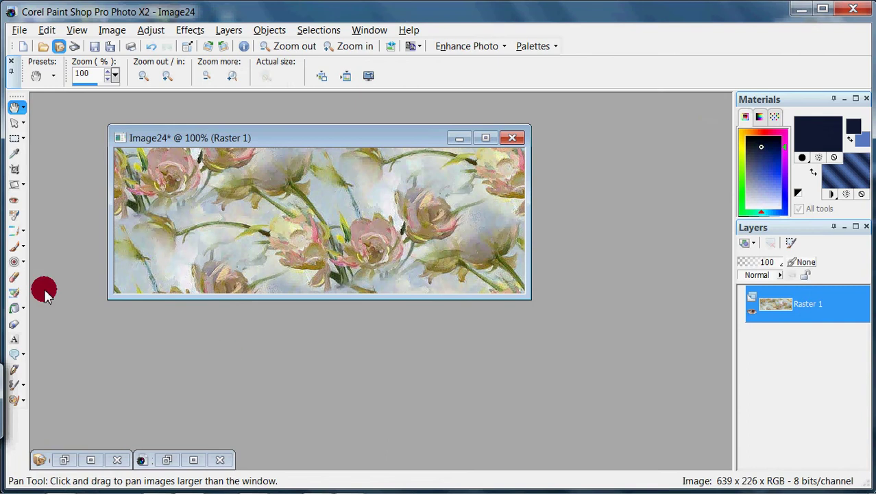
Switch the foreground material's style from plain color to Pattern
drag(325, 136, 436, 118)
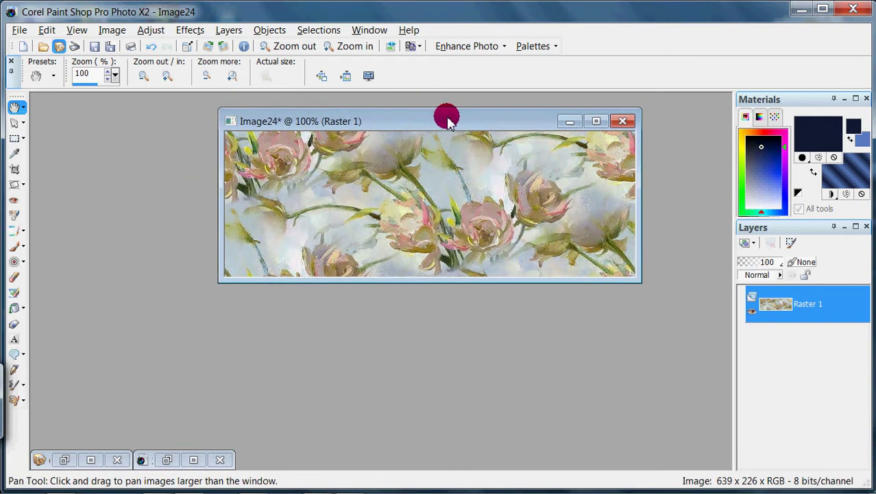
click(831, 124)
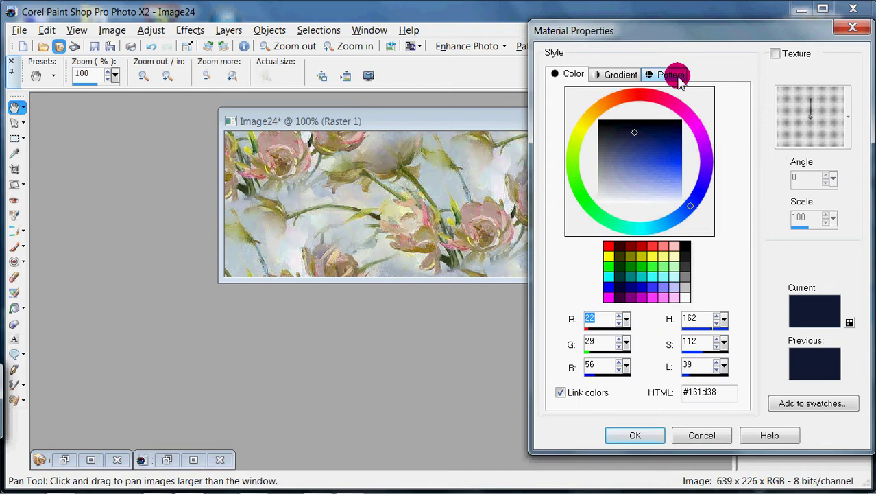
click(675, 75)
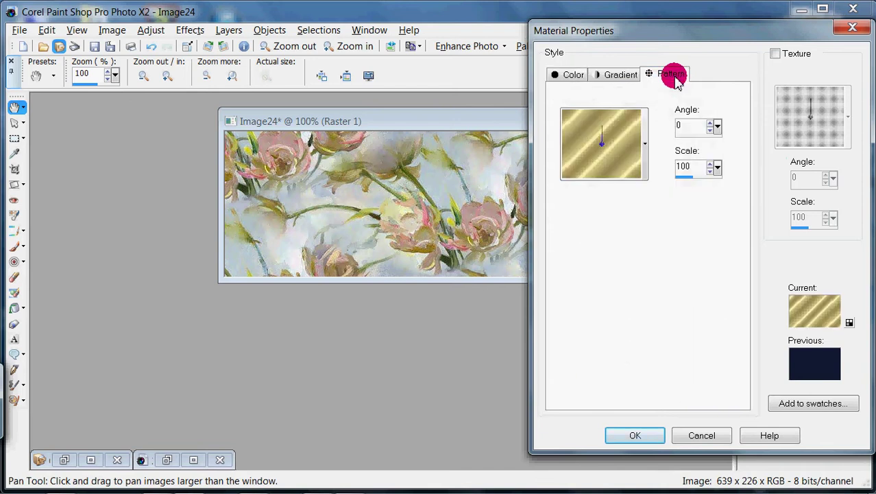
click(645, 143)
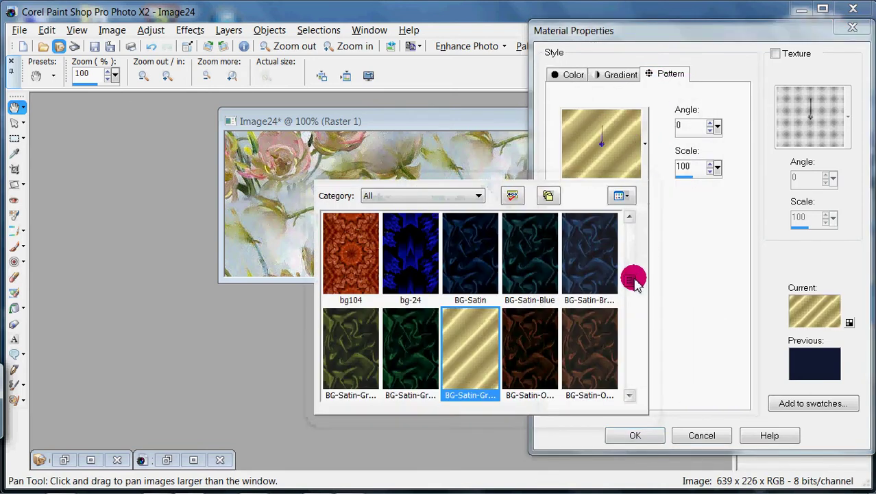
drag(631, 279, 632, 218)
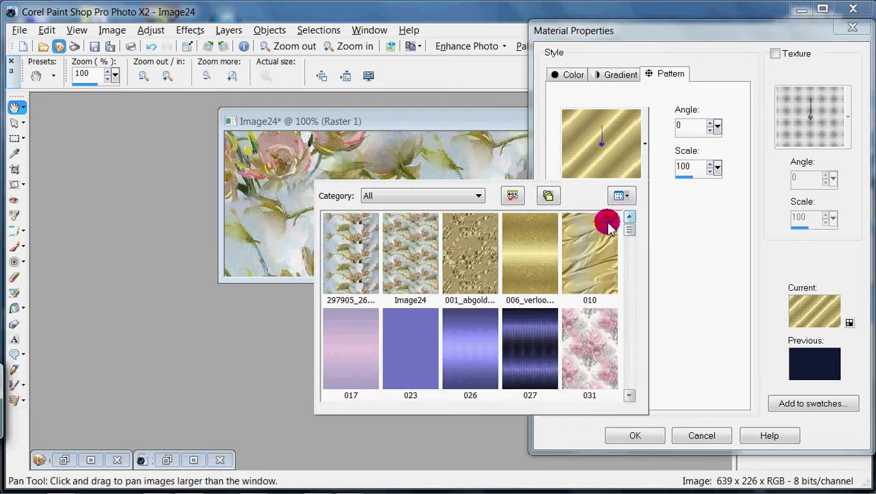
click(410, 227)
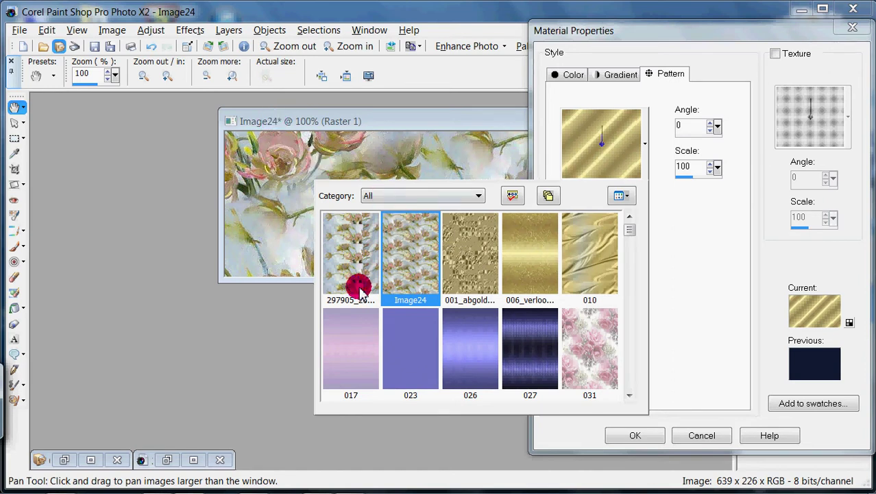
click(346, 319)
click(166, 459)
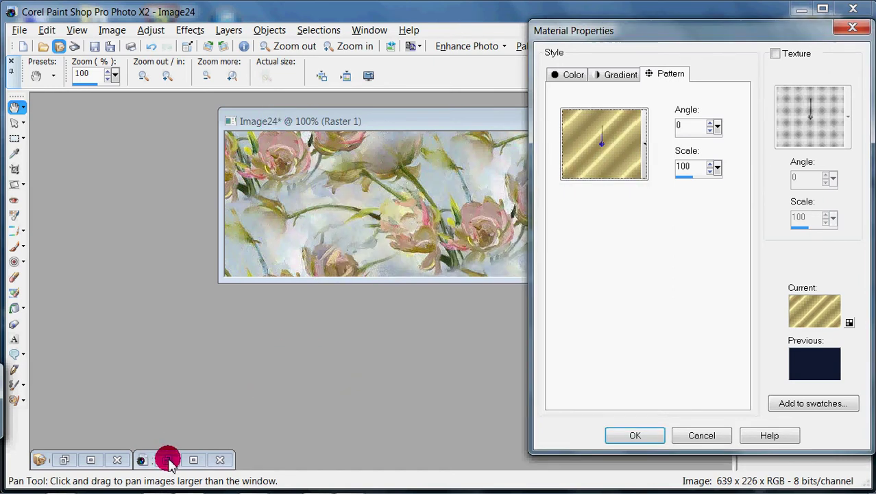
Choose the tiled flower image Image24 as the foreground pattern and apply it at angle 0 and scale 100
click(645, 144)
drag(630, 281, 630, 215)
click(410, 230)
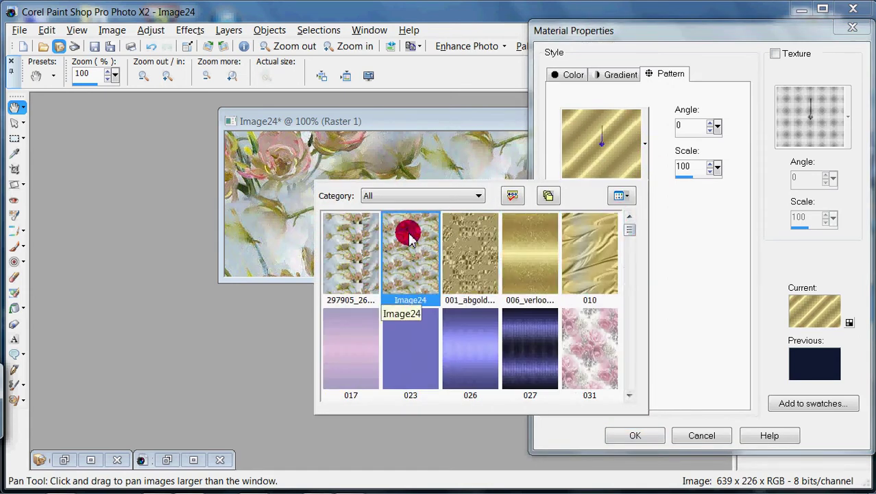
click(336, 235)
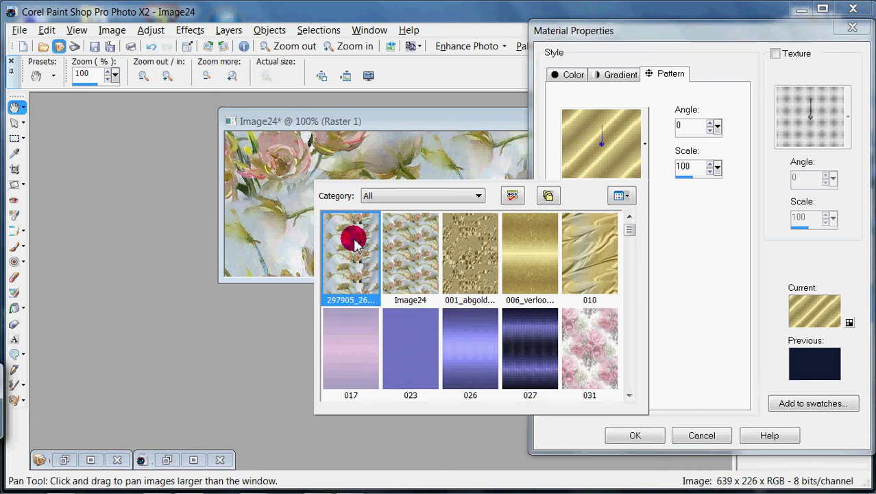
click(417, 248)
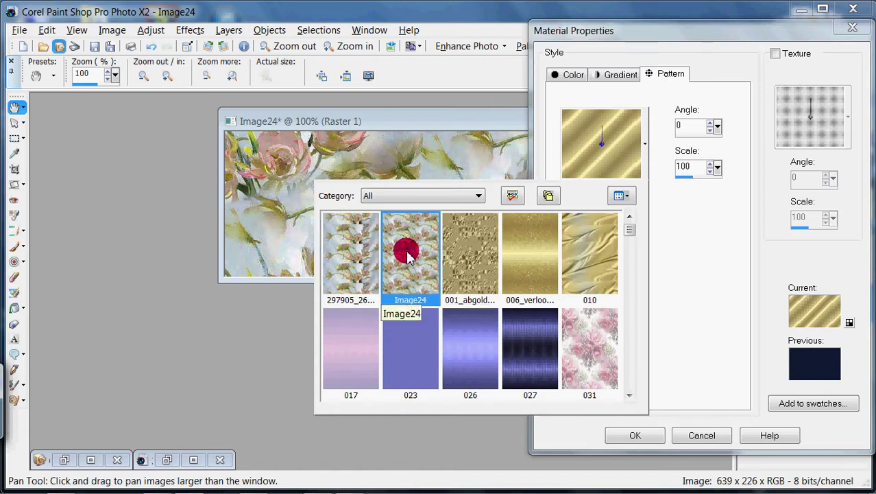
click(406, 254)
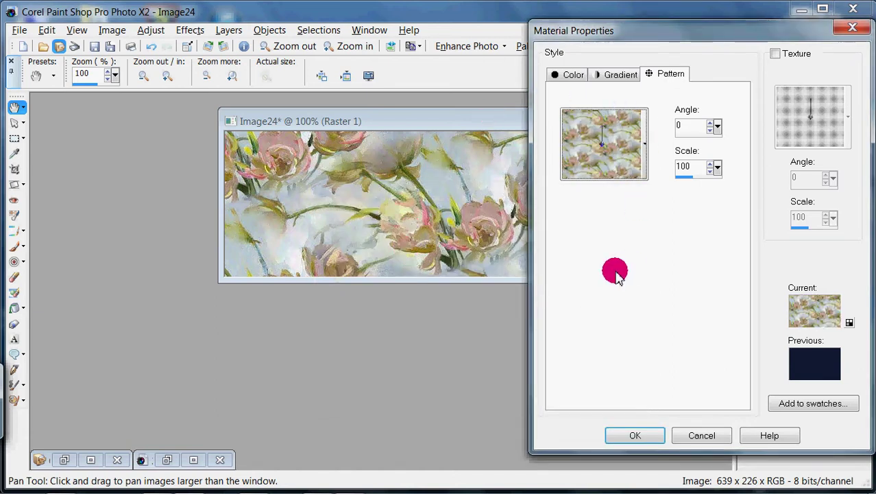
click(621, 435)
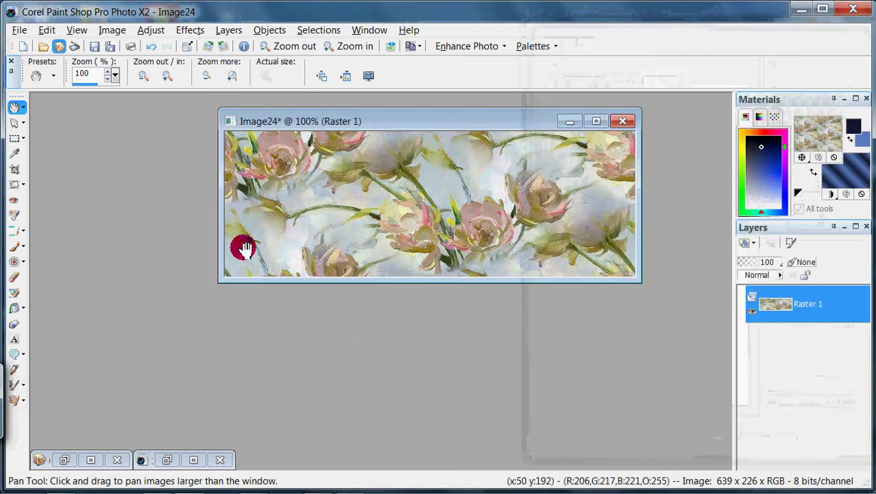
Examine the tiled flower image's print size and pixel dimensions in the Resize settings, leaving them unchanged
drag(440, 122, 415, 116)
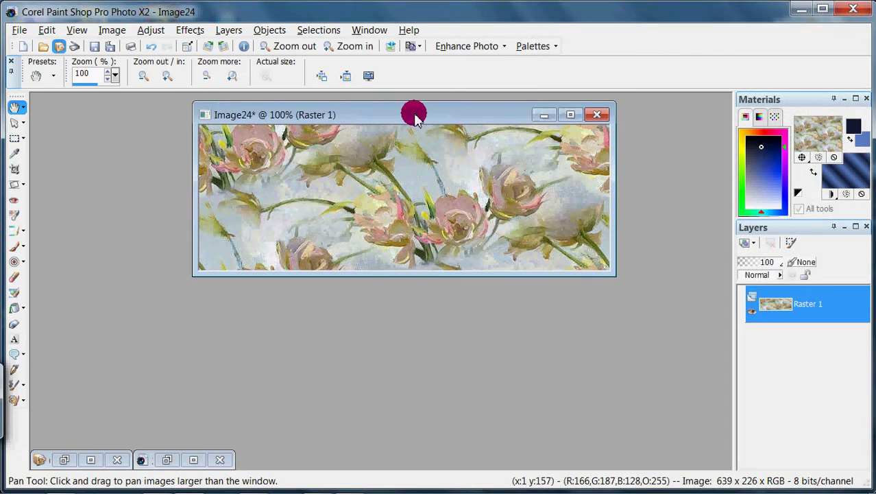
click(112, 30)
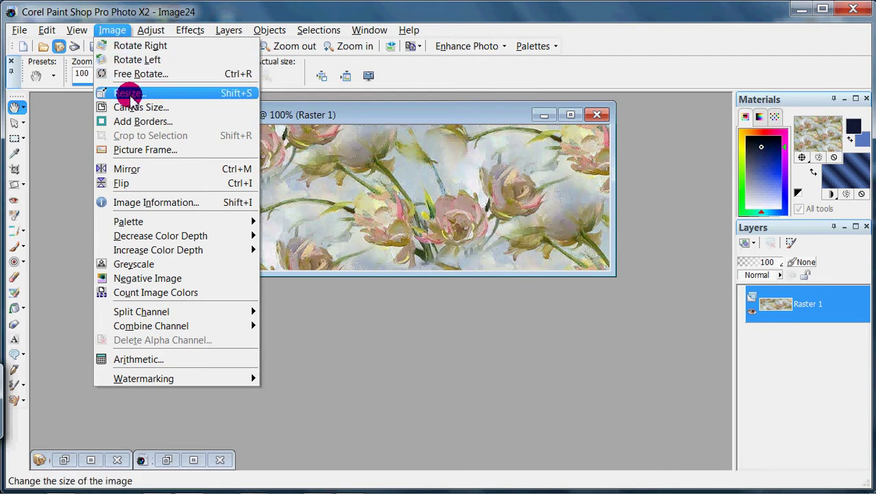
click(131, 93)
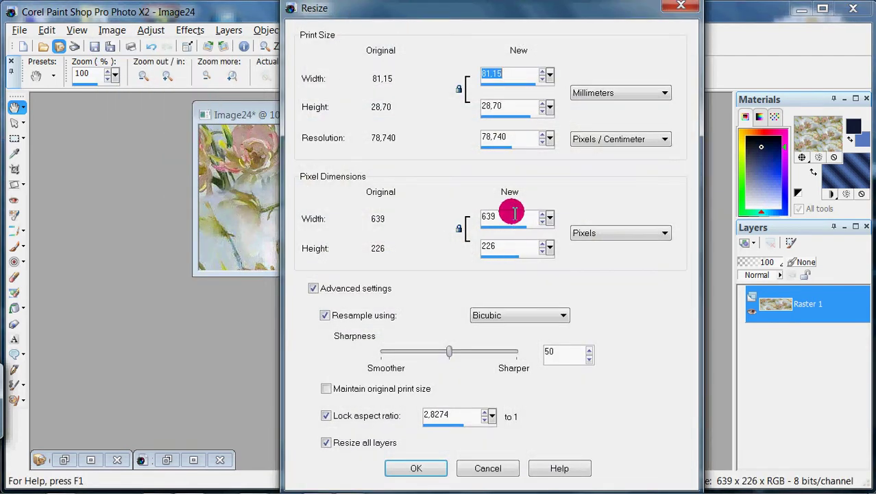
click(682, 9)
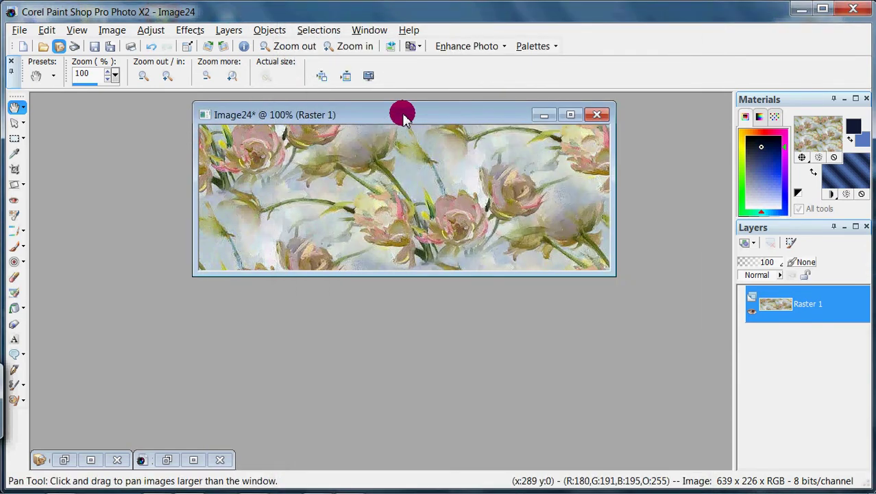
Create a new 700 x 500 pixel RGB image with a transparent raster background
drag(404, 117, 430, 114)
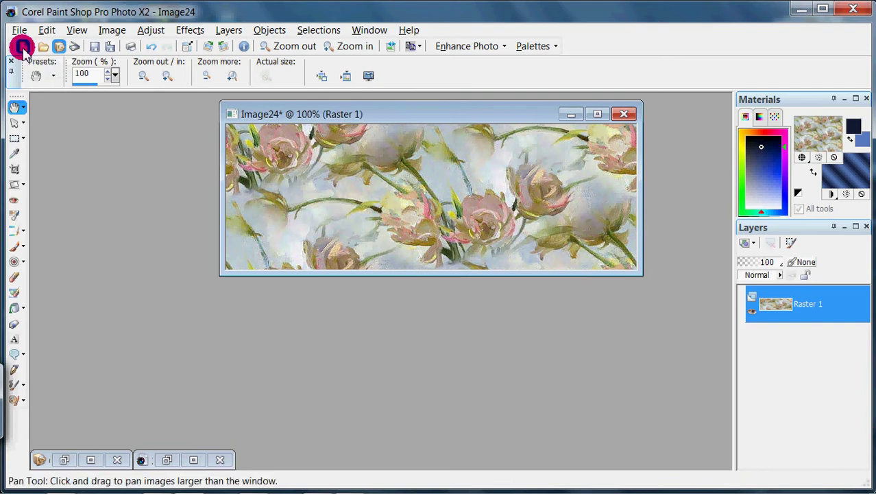
click(354, 220)
key(ctrl+n)
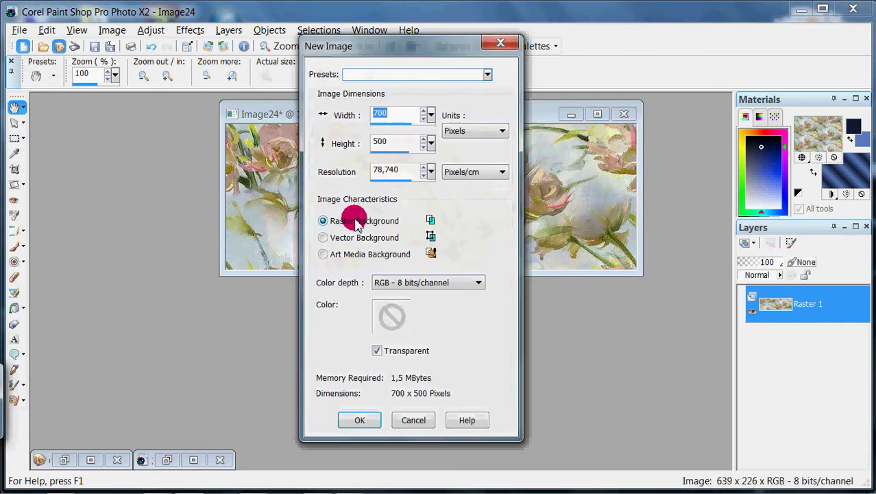
double_click(391, 142)
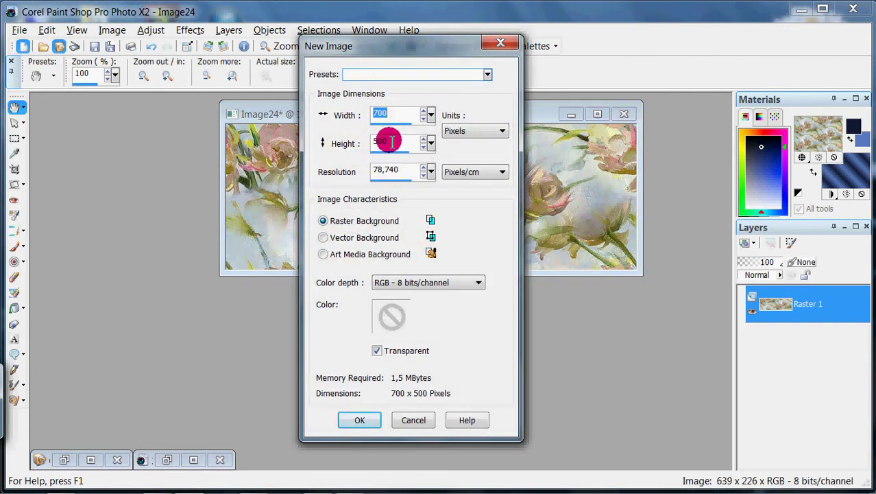
click(358, 420)
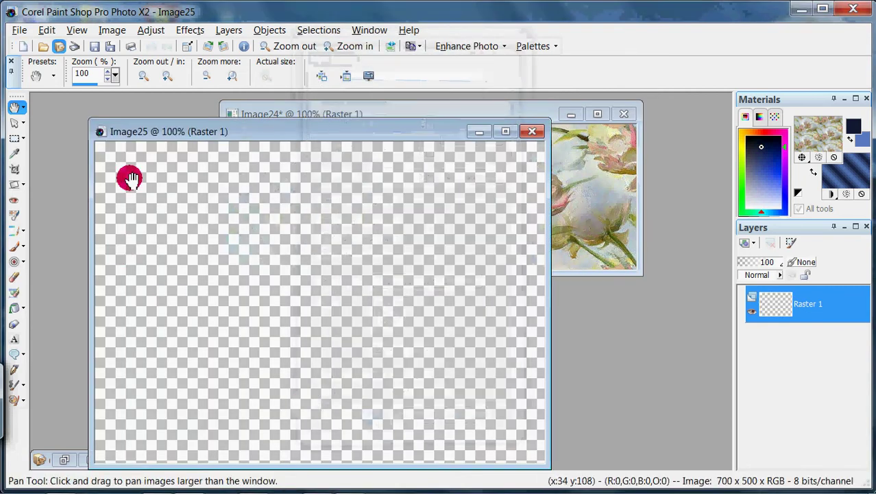
drag(319, 128, 368, 128)
Check the foreground material's tiled flower pattern, keeping angle 0 and scale 100
click(606, 200)
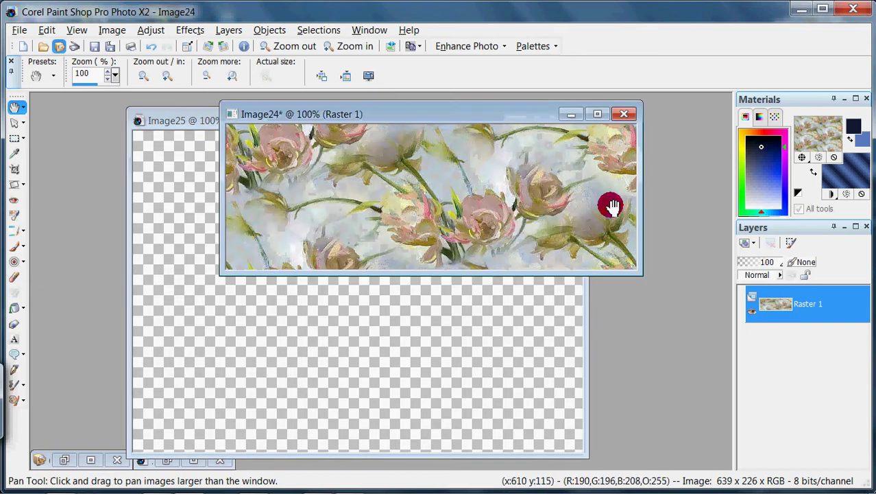
click(559, 247)
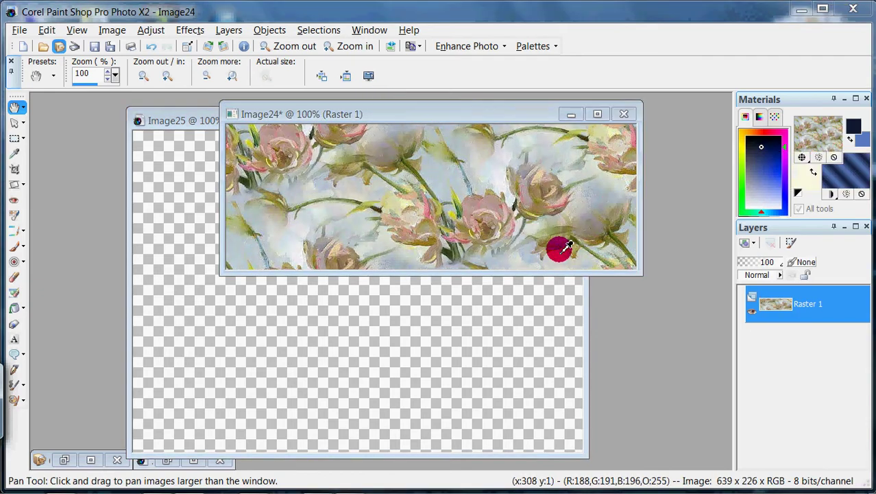
click(574, 74)
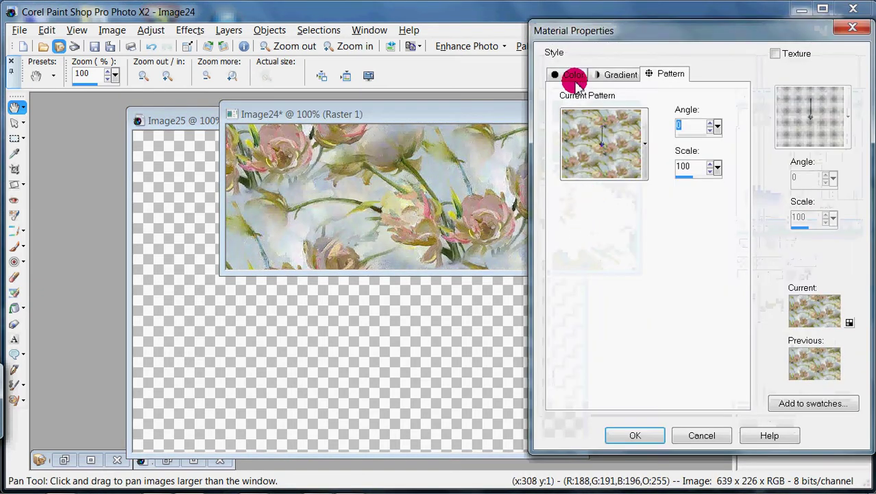
click(634, 438)
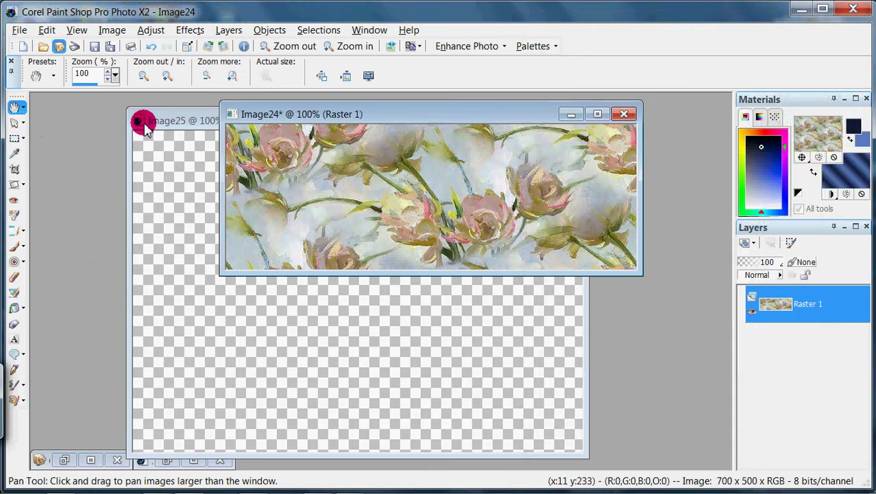
Flood-fill the blank 700 x 500 image with the tiled flower foreground pattern
click(192, 118)
click(12, 323)
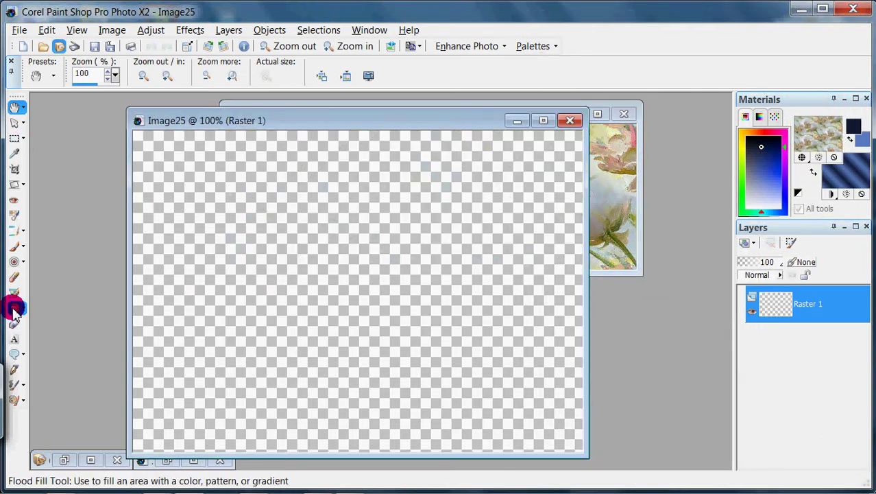
click(14, 307)
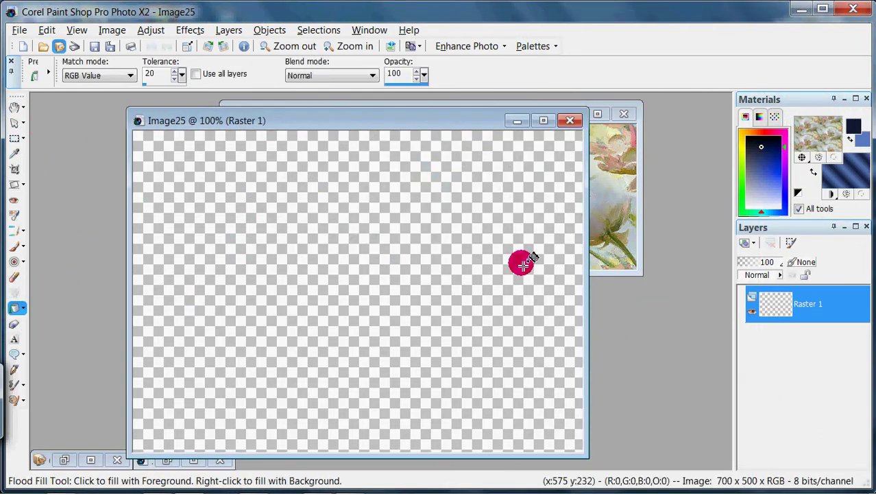
click(382, 233)
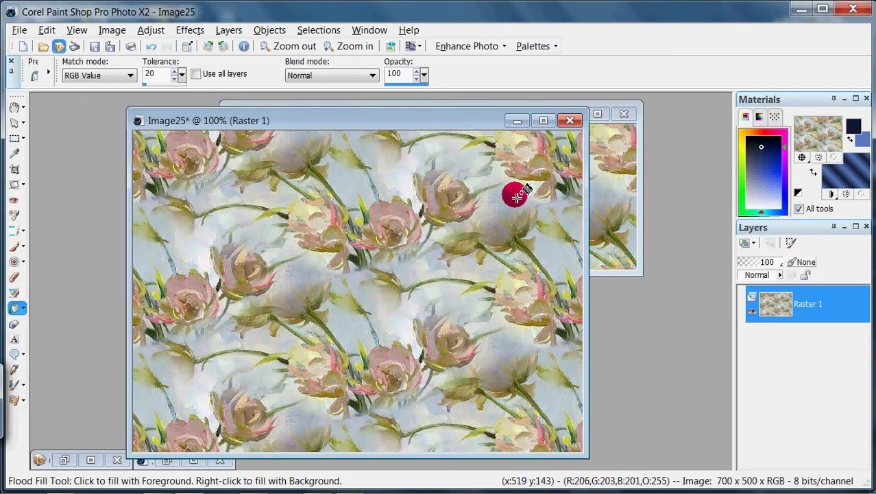
Rearrange the image windows to compare the pattern-filled image with the flower tile, and undo the pattern fill
click(14, 108)
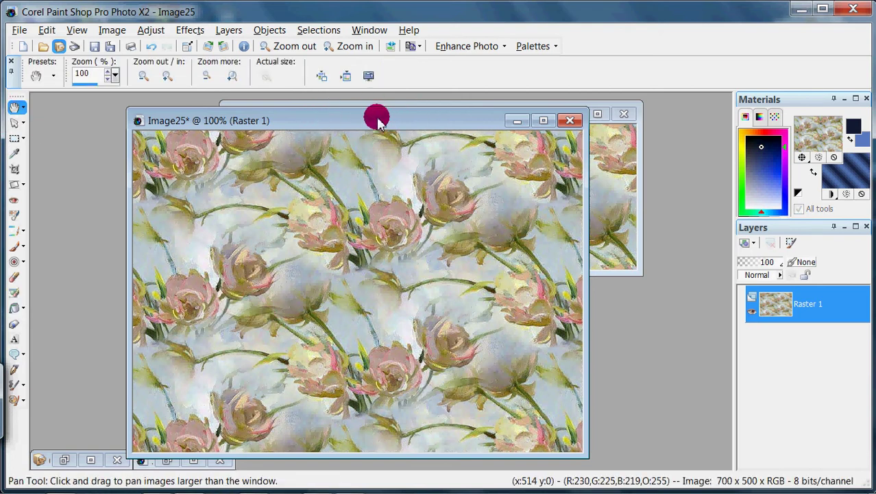
drag(378, 120, 330, 113)
drag(548, 113, 603, 97)
click(252, 109)
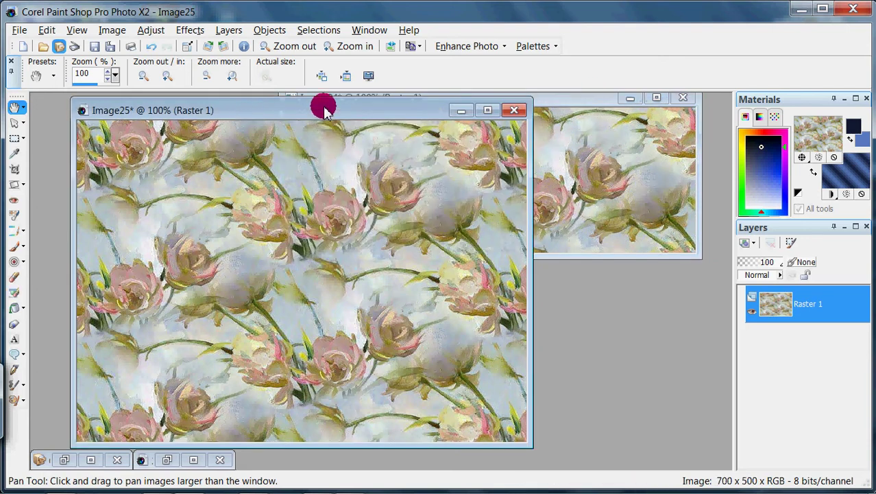
drag(323, 103, 376, 130)
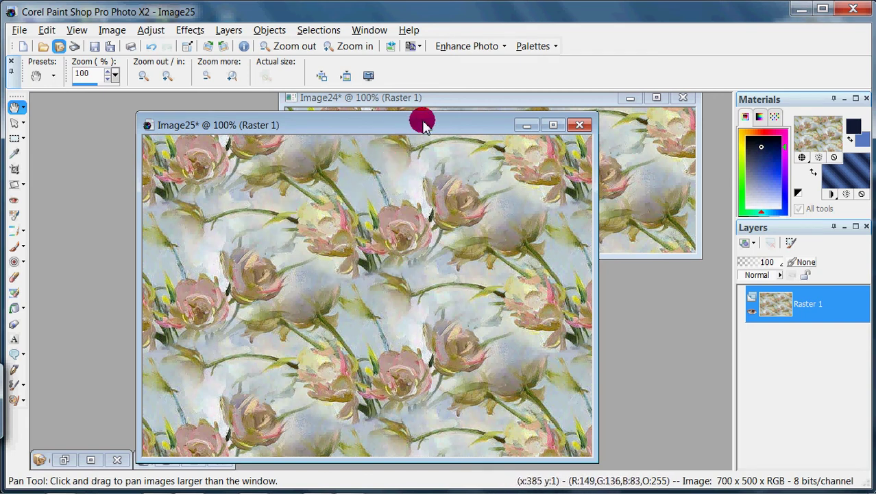
drag(420, 117, 388, 120)
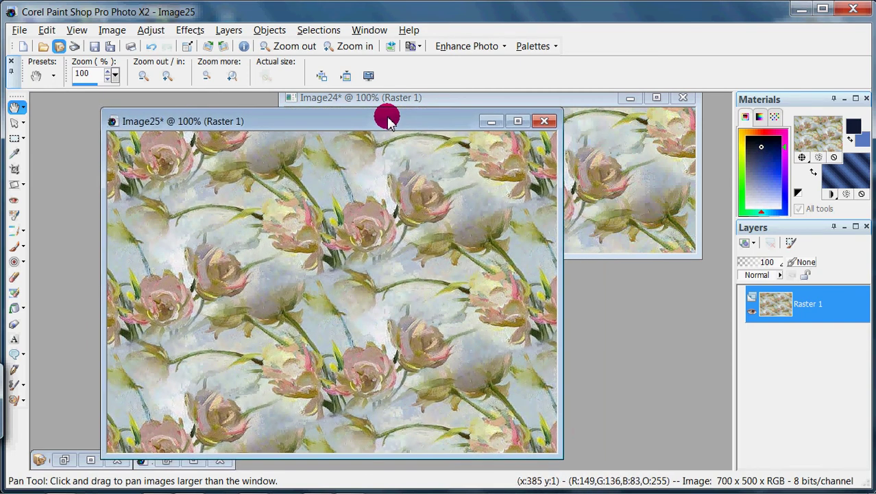
click(152, 48)
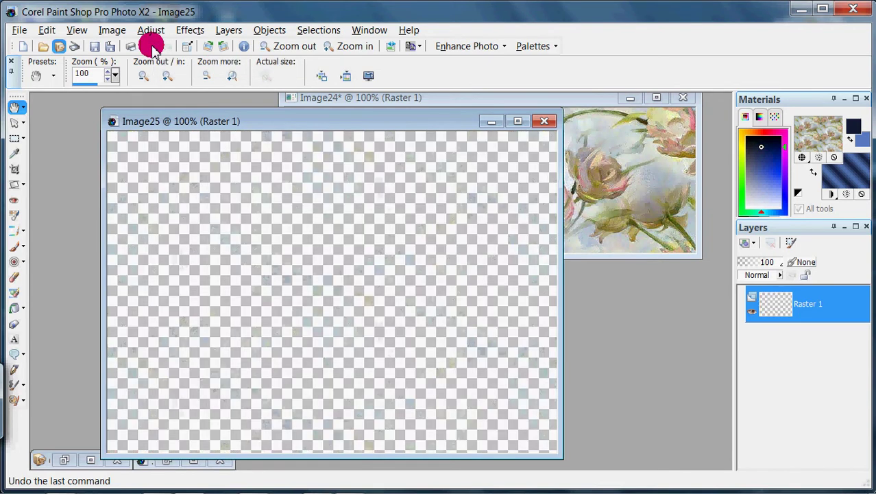
drag(393, 123, 367, 122)
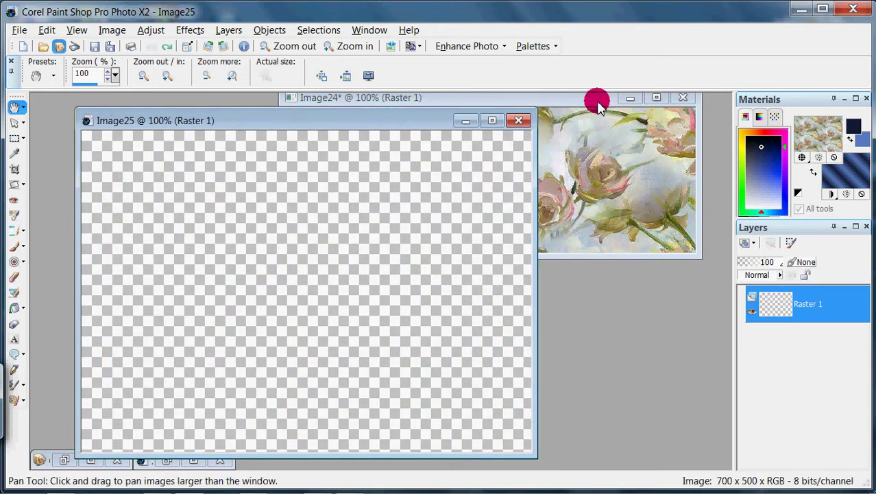
Replace the foreground flower pattern with a plain light blue-grey color sampled from the flower tile's background
drag(590, 98, 526, 146)
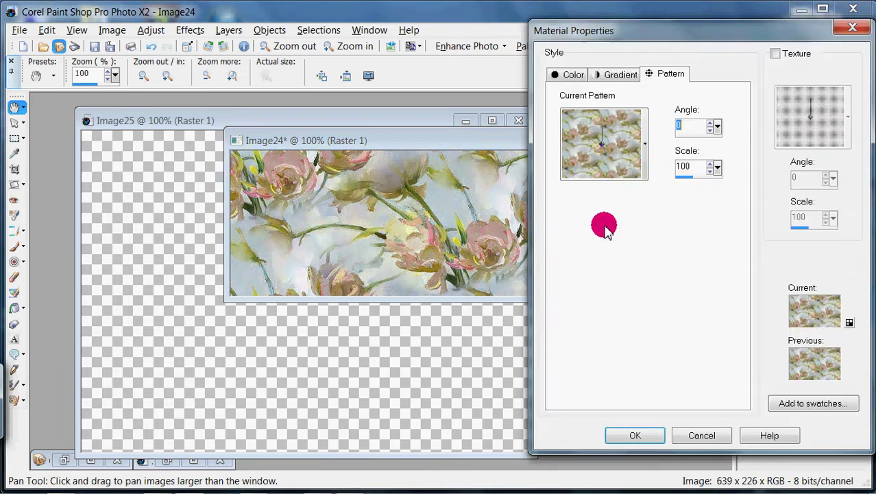
click(571, 73)
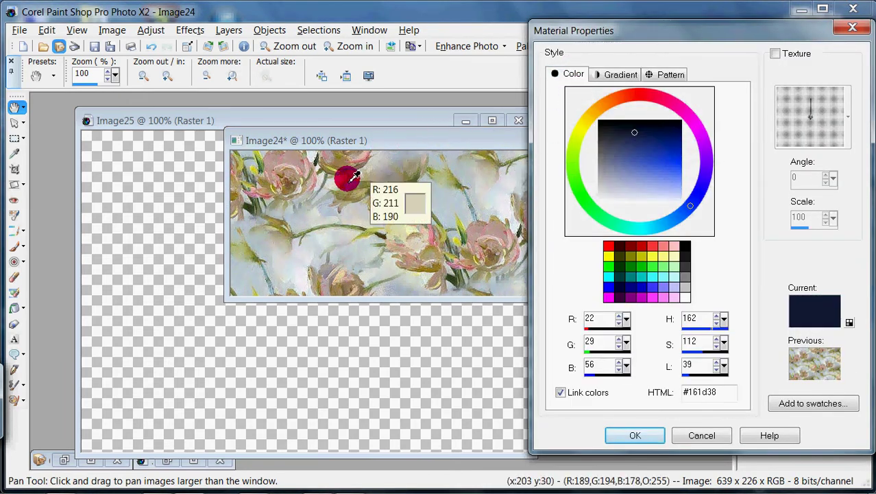
click(262, 271)
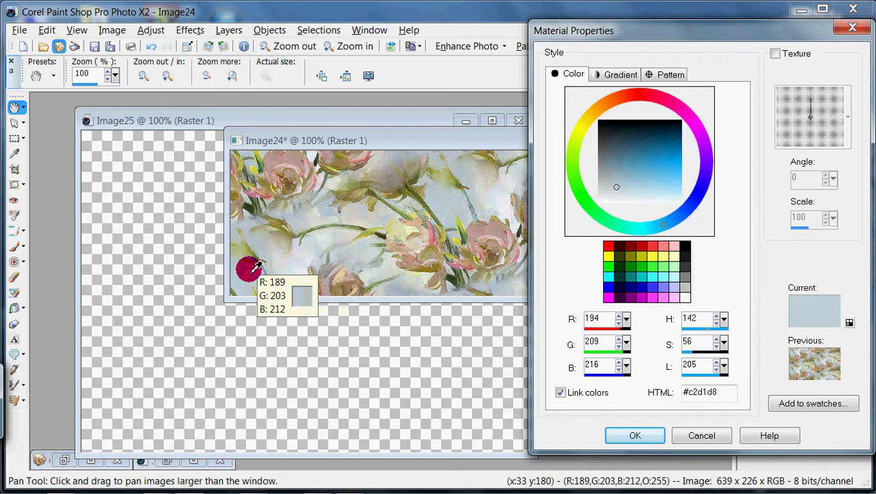
click(246, 268)
click(621, 434)
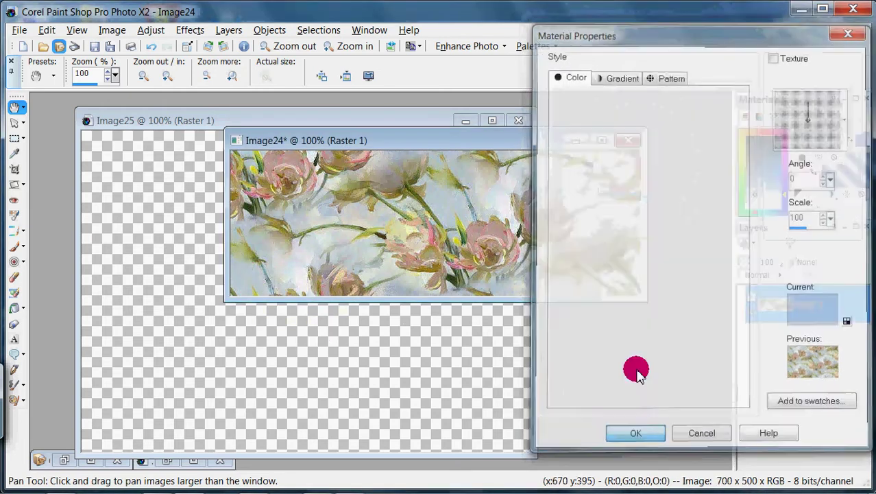
Change the background material from gradient to plain pale lilac #f2edf4, sampled from a light area of the flower tile
click(816, 175)
click(739, 202)
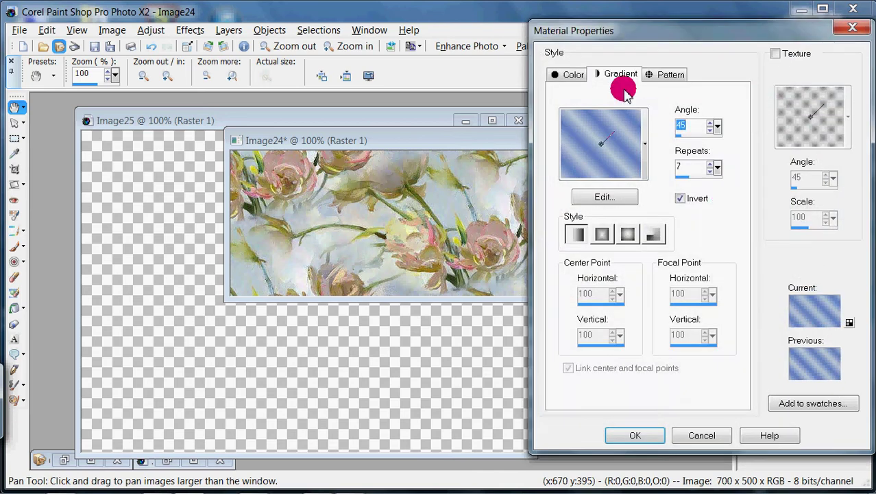
click(557, 73)
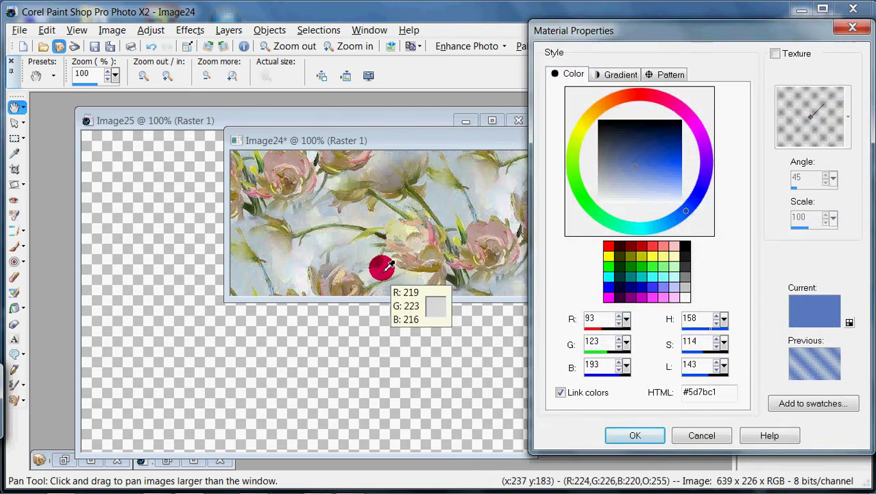
click(305, 274)
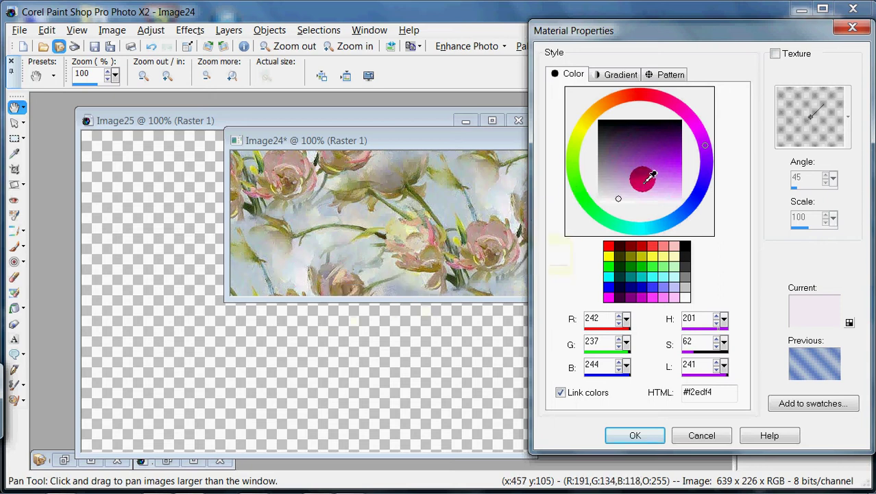
click(634, 435)
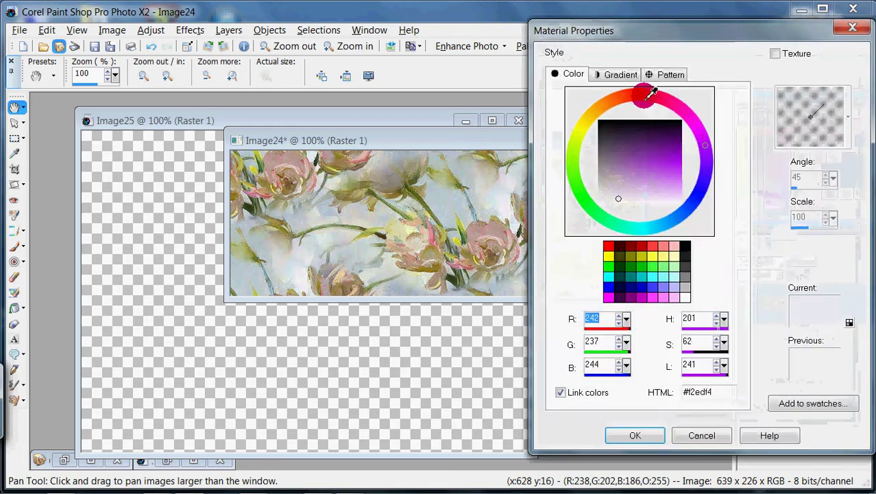
Give the foreground material an inverted linear gradient at angle 45 with 7 repeats and flood-fill the blank 700 x 500 image with it
click(617, 76)
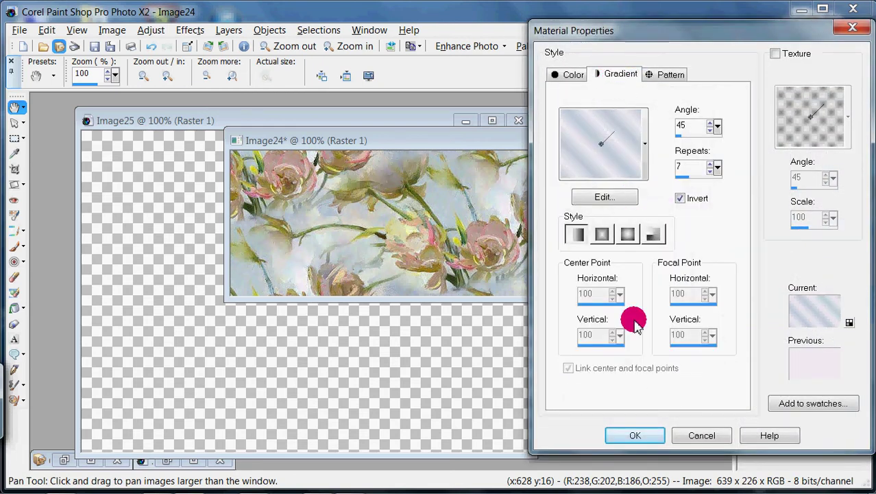
click(637, 434)
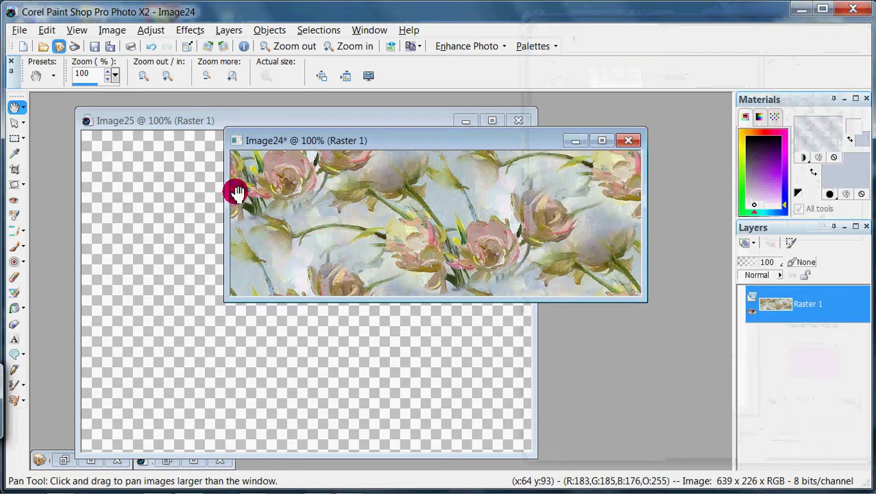
click(230, 120)
click(16, 310)
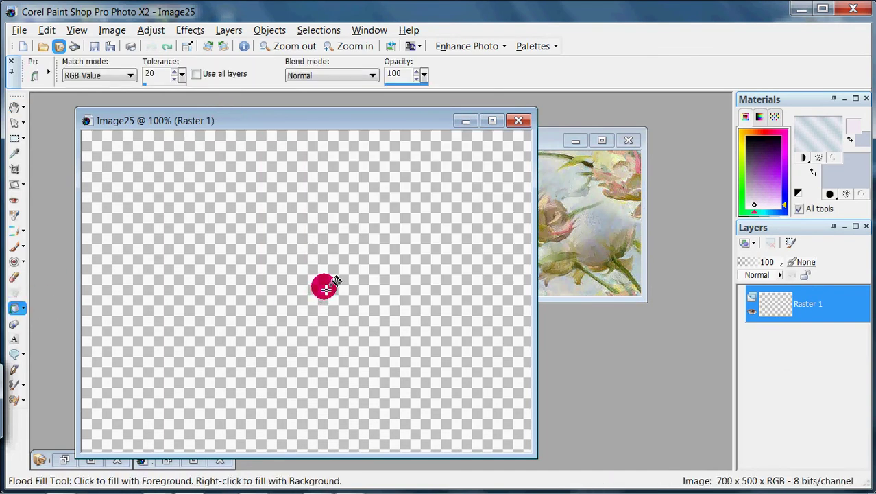
click(327, 284)
click(15, 109)
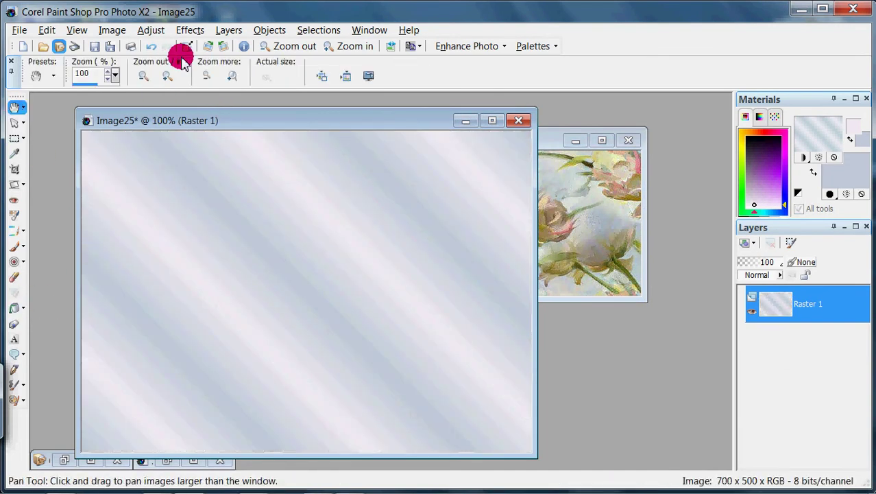
drag(283, 117, 297, 116)
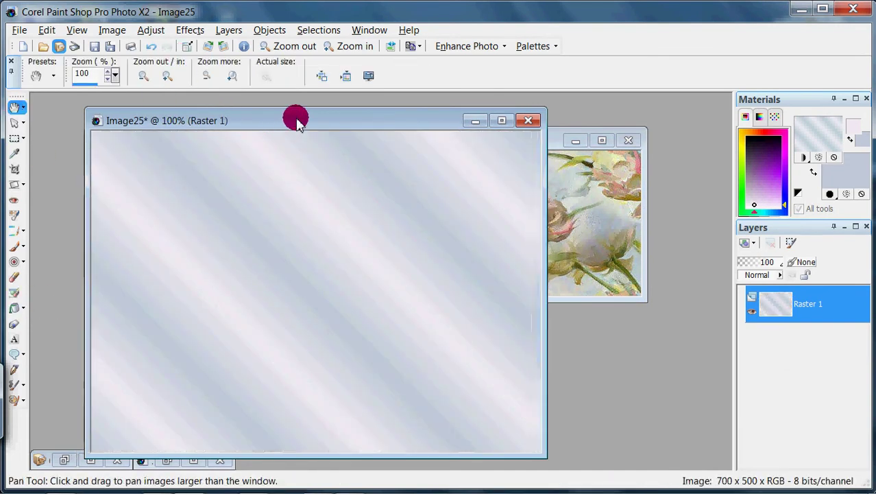
Apply the MuRa's Meister Cloud filter to the gradient-filled layer, with its colors reset to the current foreground and background colors
click(191, 32)
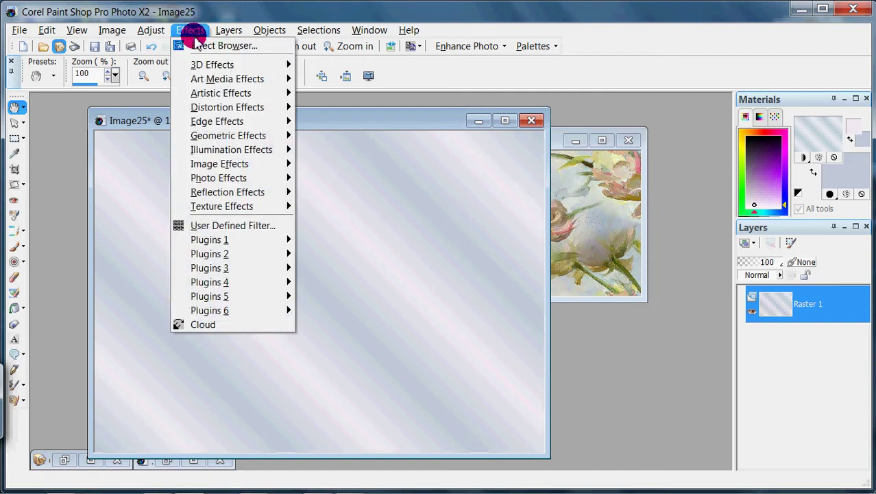
mouse_move(223, 281)
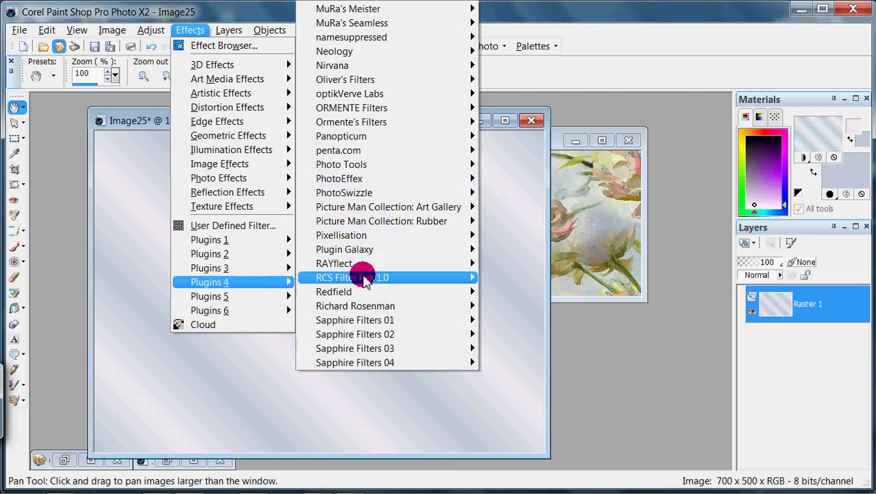
mouse_move(411, 9)
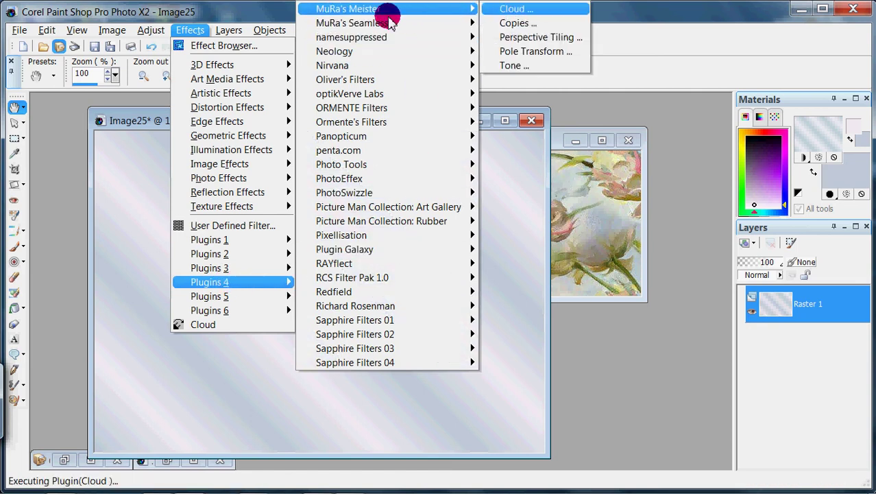
click(53, 131)
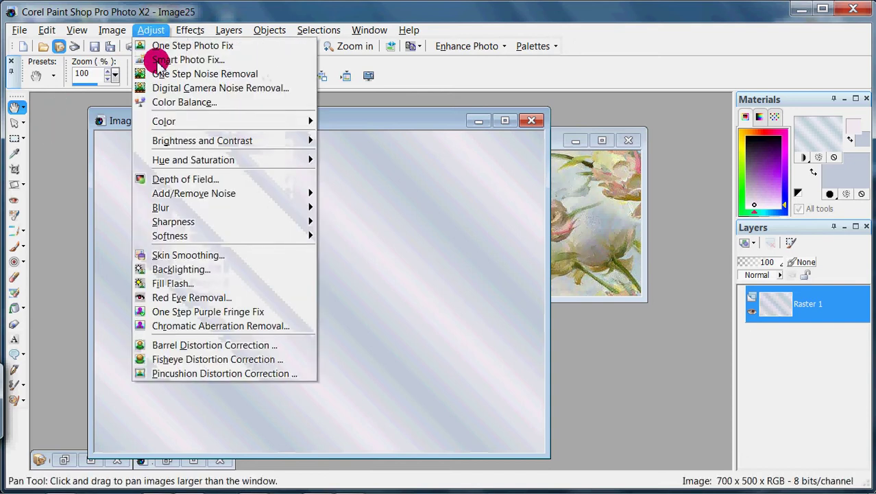
click(191, 31)
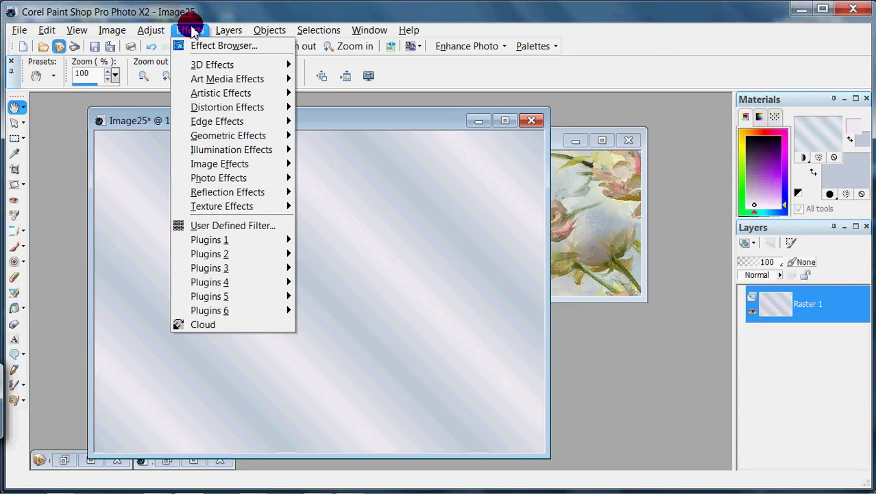
click(205, 325)
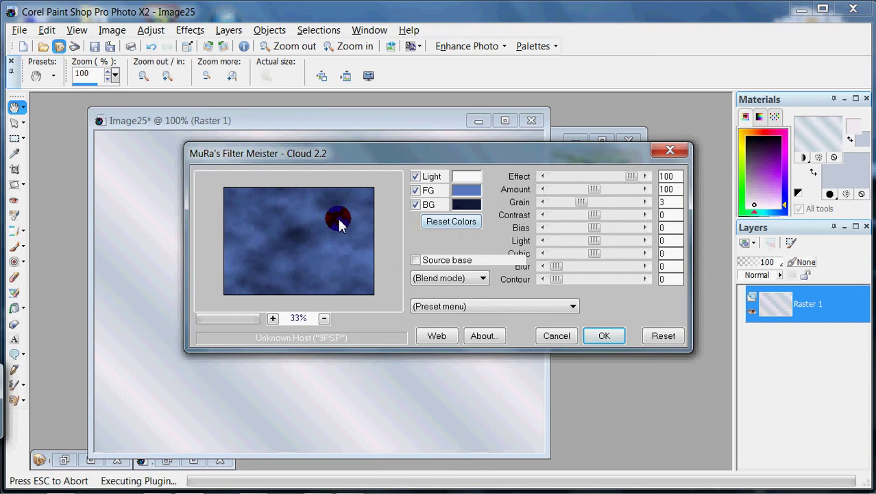
click(451, 222)
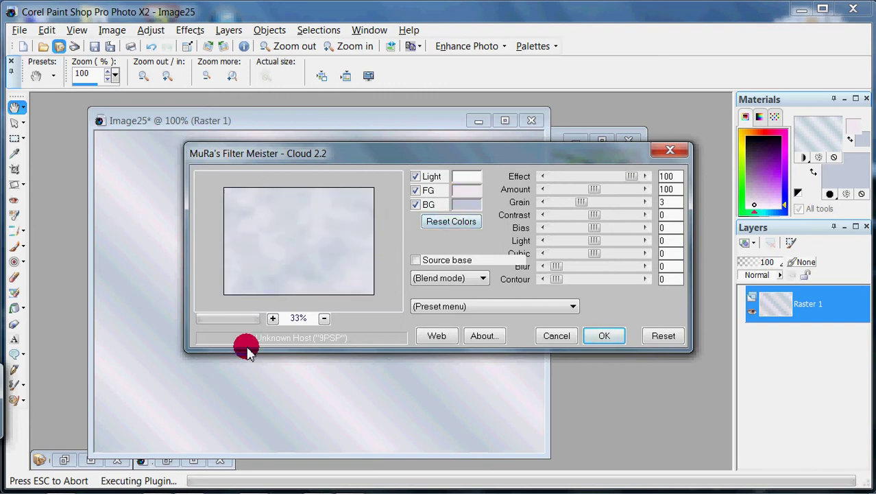
click(606, 336)
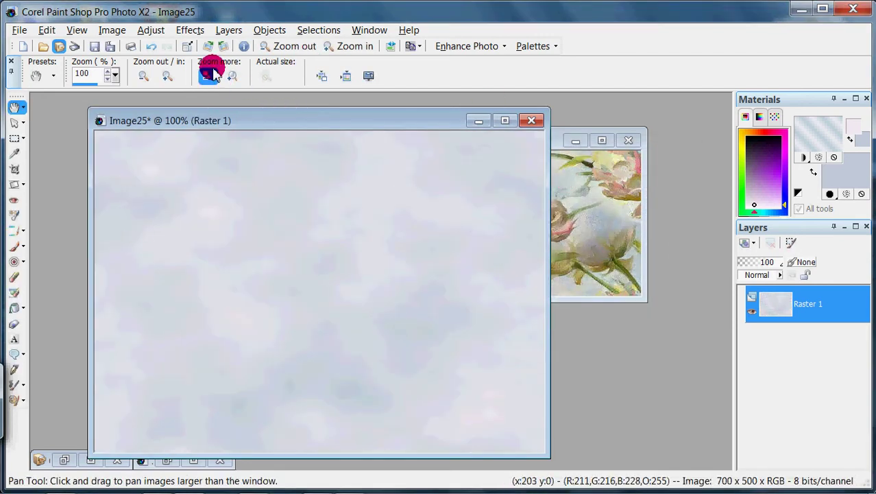
Add a new raster layer named Raster 2 above the cloud layer, with Normal blend mode and 100 opacity
click(229, 30)
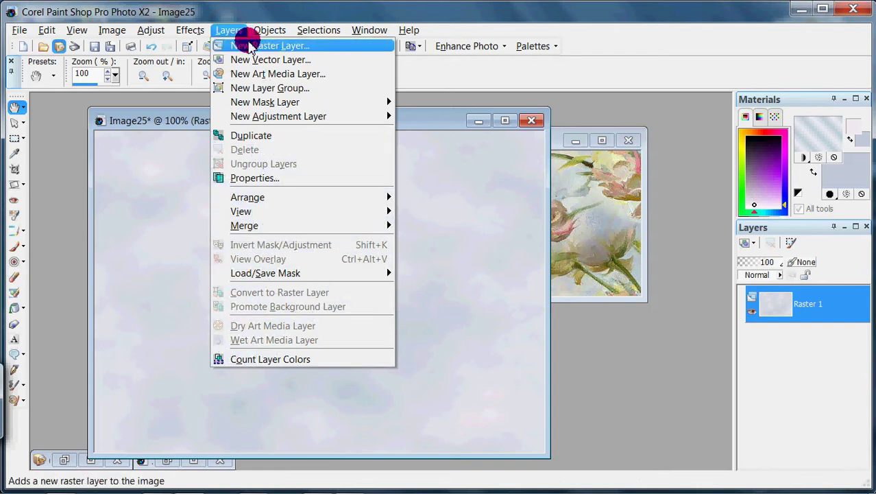
click(250, 46)
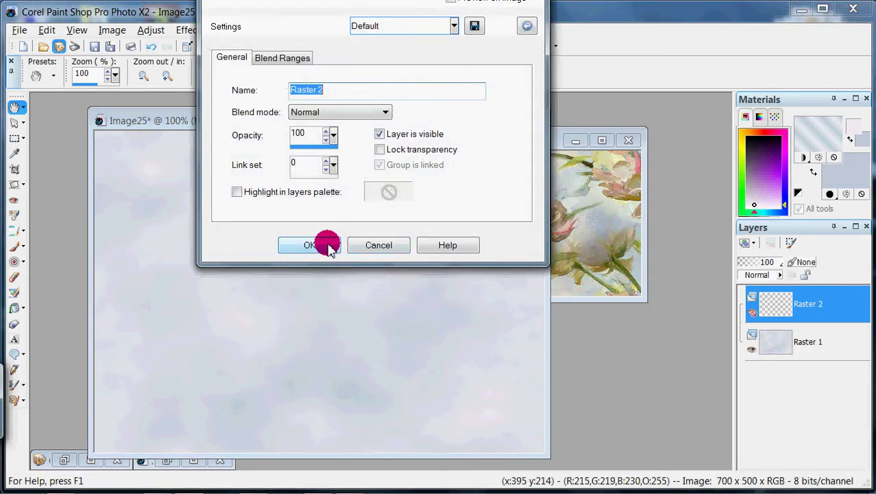
click(310, 245)
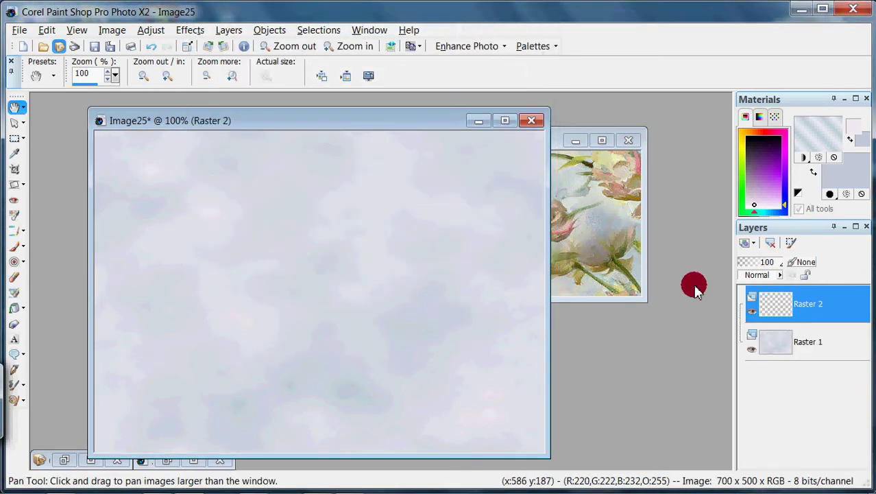
Change the foreground material from gradient to the Image24 flower pattern at angle 0 and scale 100
click(824, 132)
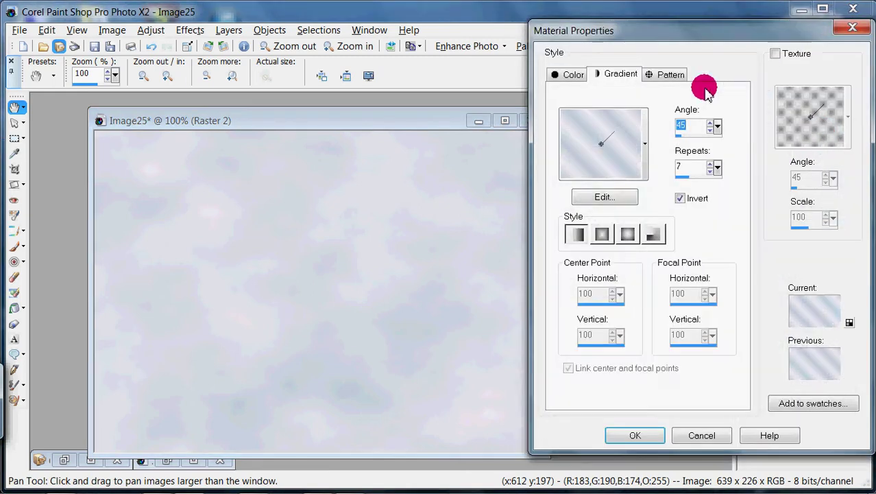
click(668, 74)
click(644, 144)
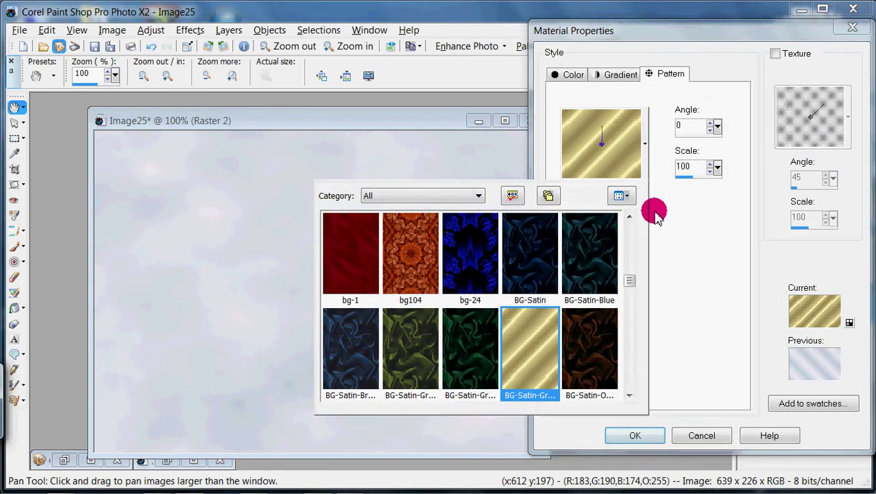
drag(630, 274, 630, 220)
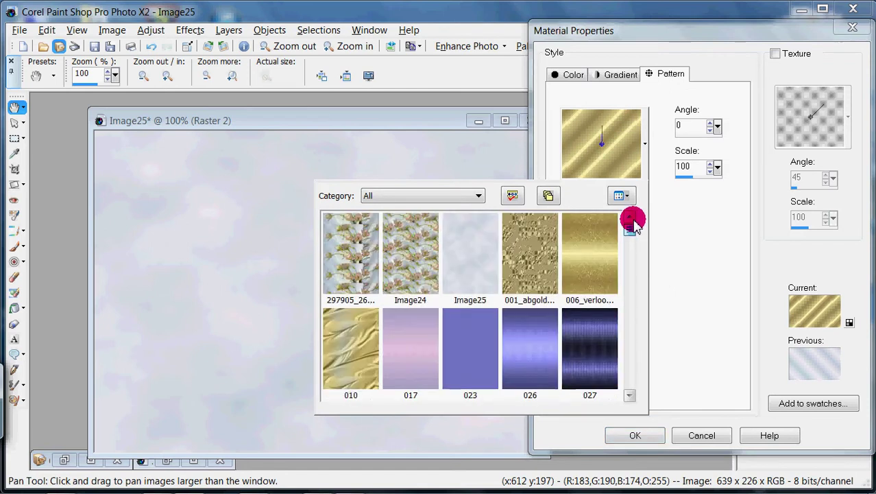
click(411, 259)
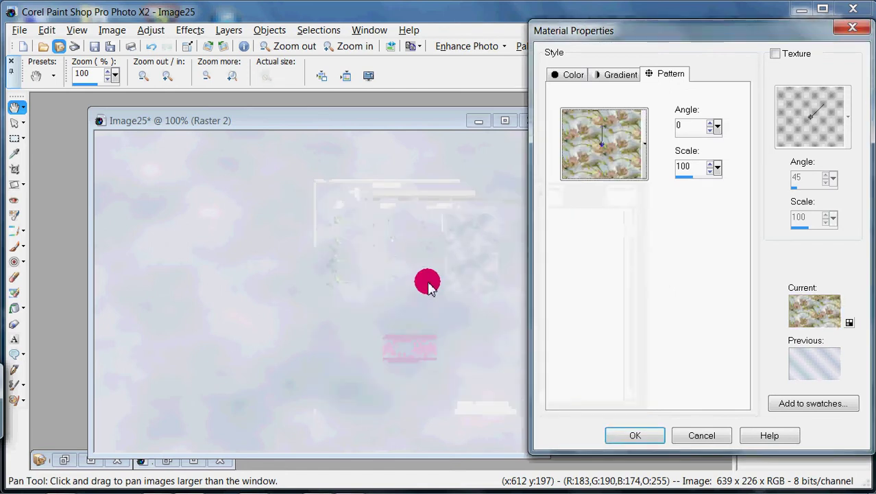
click(641, 435)
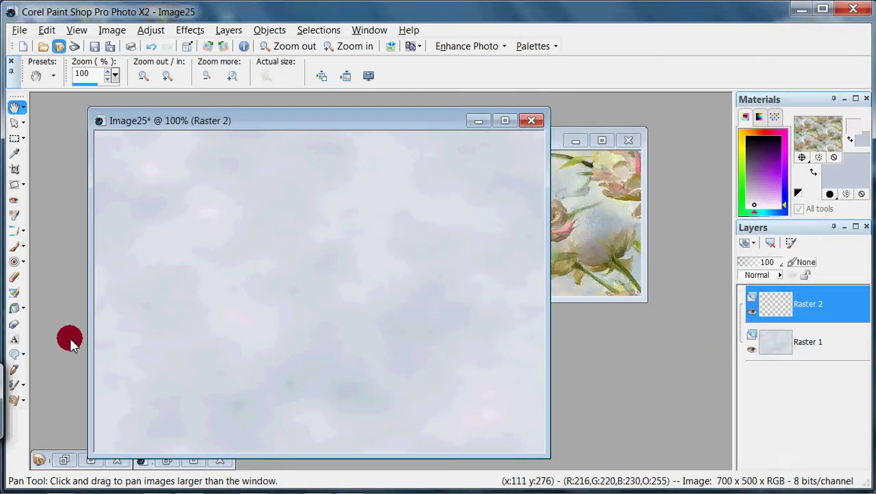
Flood-fill the empty Raster 2 layer with the flower pattern, and return to the Pan tool
click(14, 308)
click(201, 308)
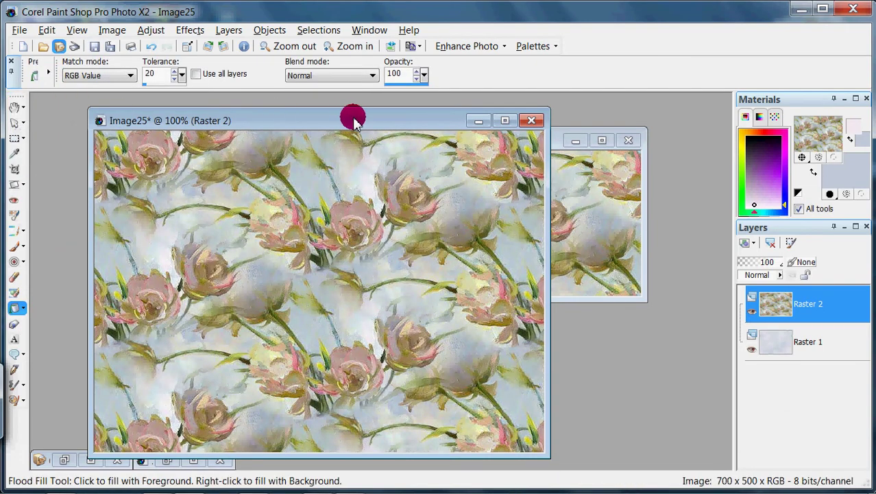
drag(230, 119, 243, 116)
click(15, 110)
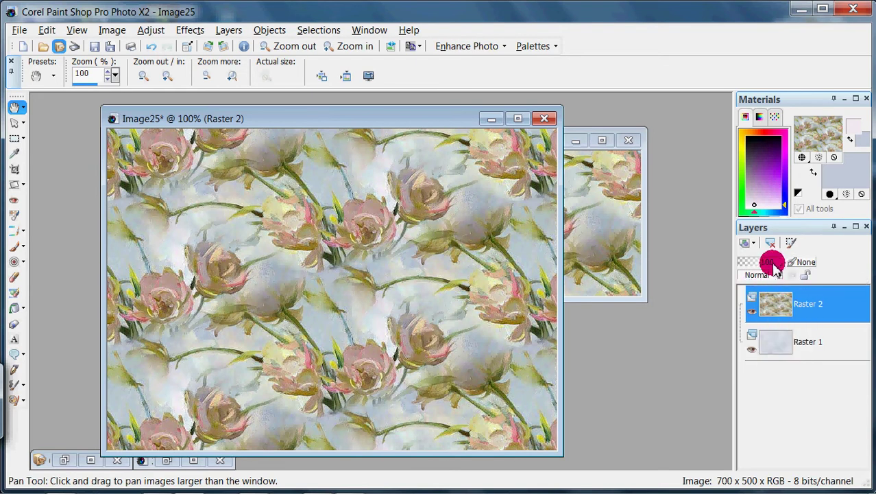
Try the flower pattern layer at 50 opacity, and restore it to 100
click(762, 266)
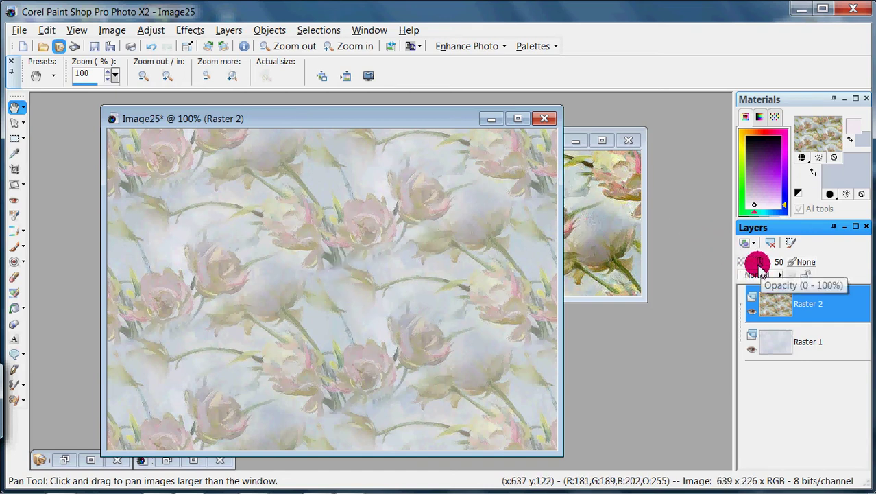
drag(762, 268, 790, 270)
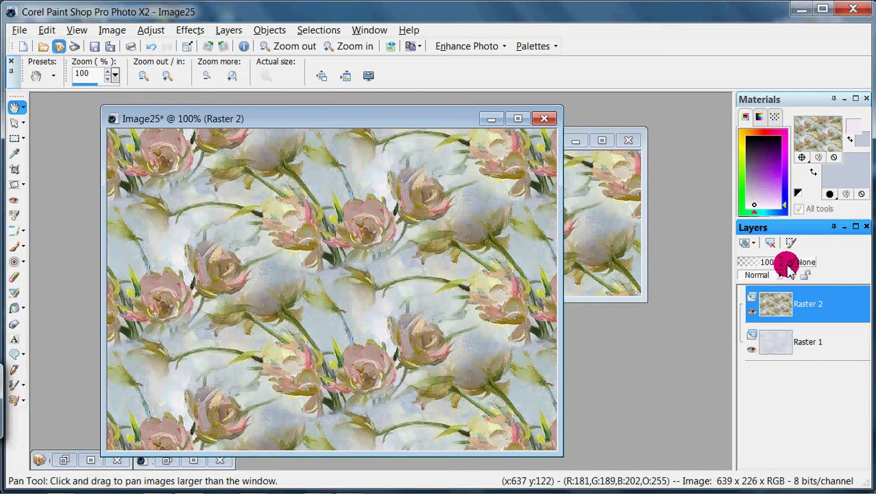
Make the cloud layer Raster 1 active and hide the flower pattern layer Raster 2
click(769, 343)
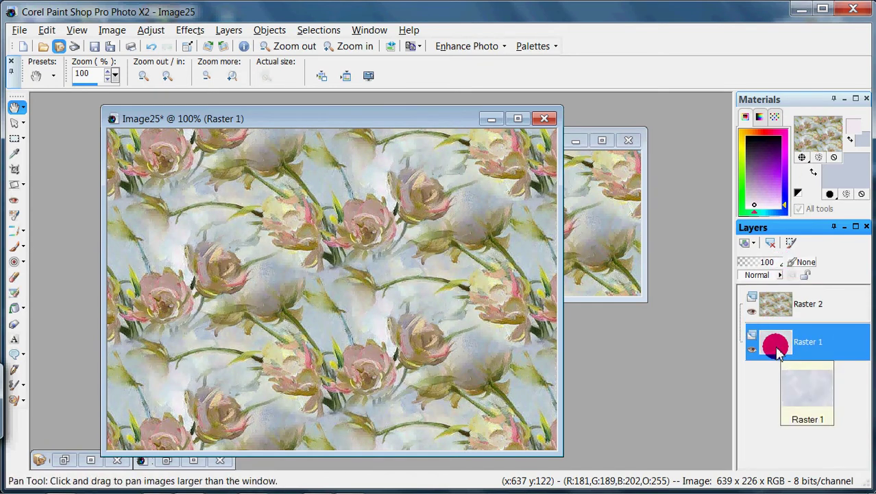
click(752, 310)
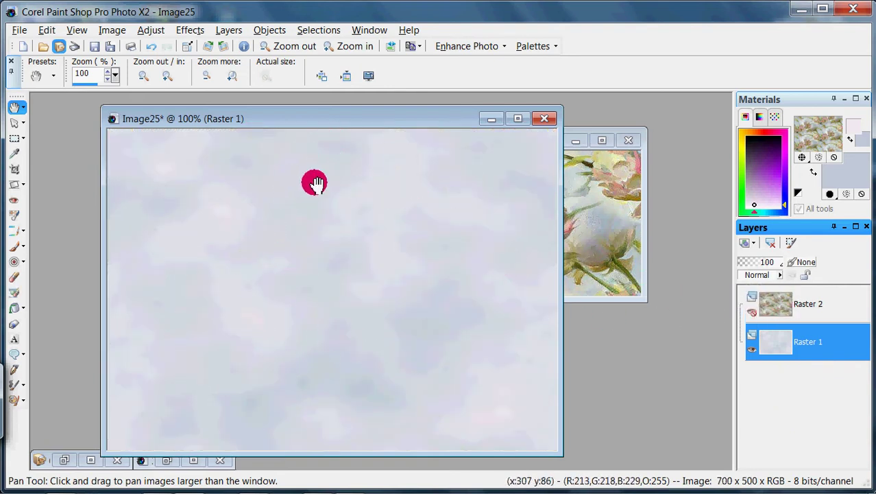
drag(360, 118, 366, 112)
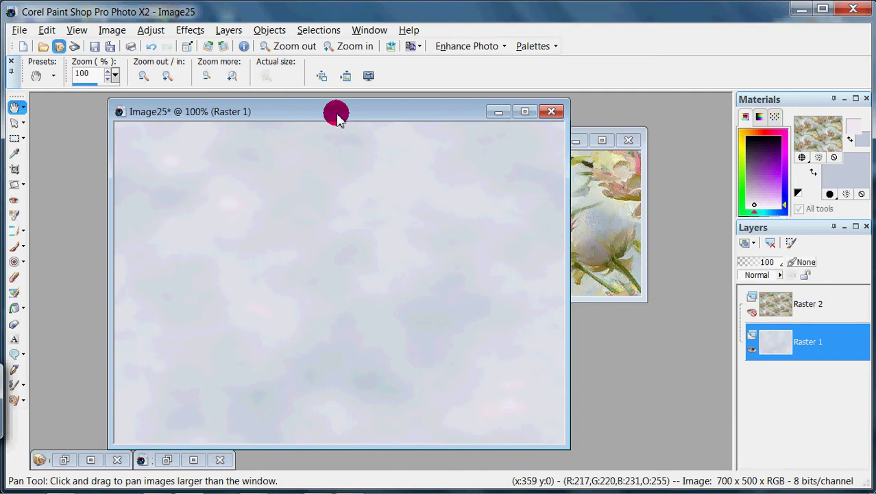
Apply the Seamless Tiling image effect to the cloud layer and show the flower pattern layer again
click(192, 34)
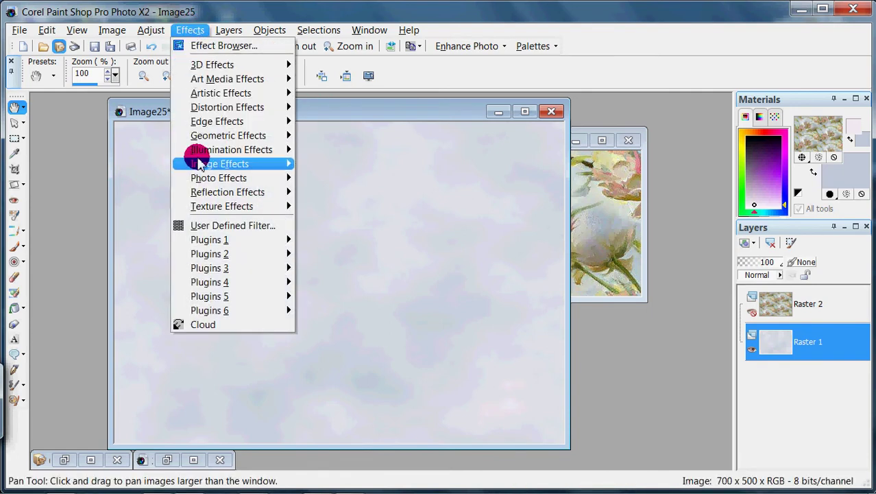
mouse_move(196, 166)
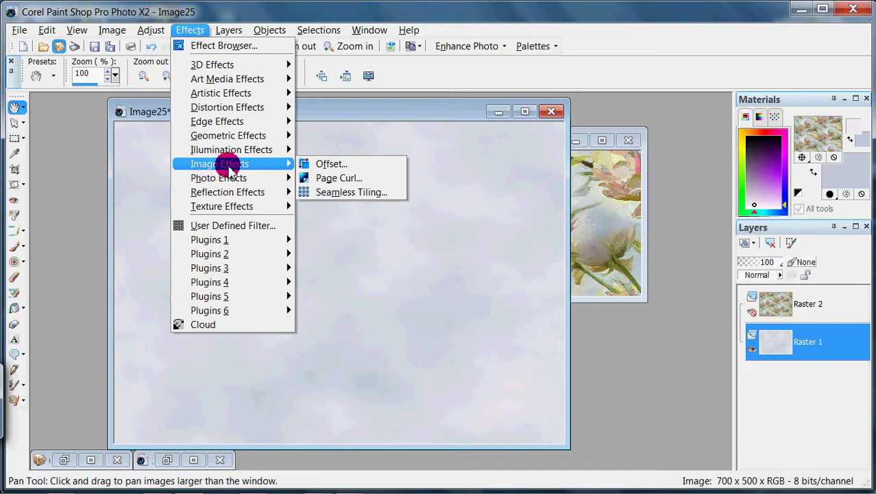
click(396, 196)
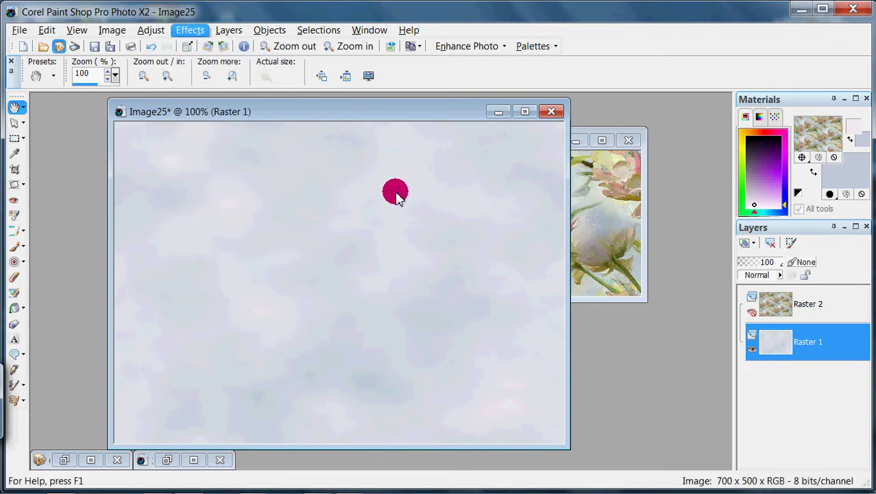
click(523, 425)
click(571, 470)
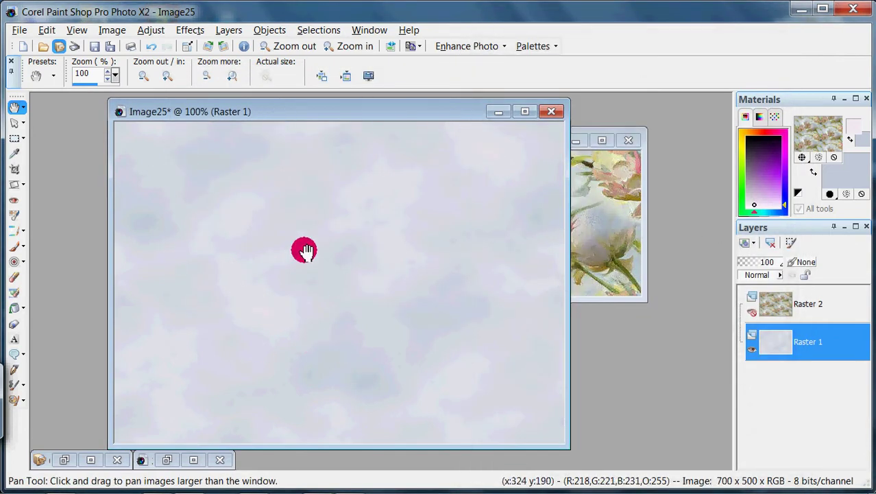
click(752, 312)
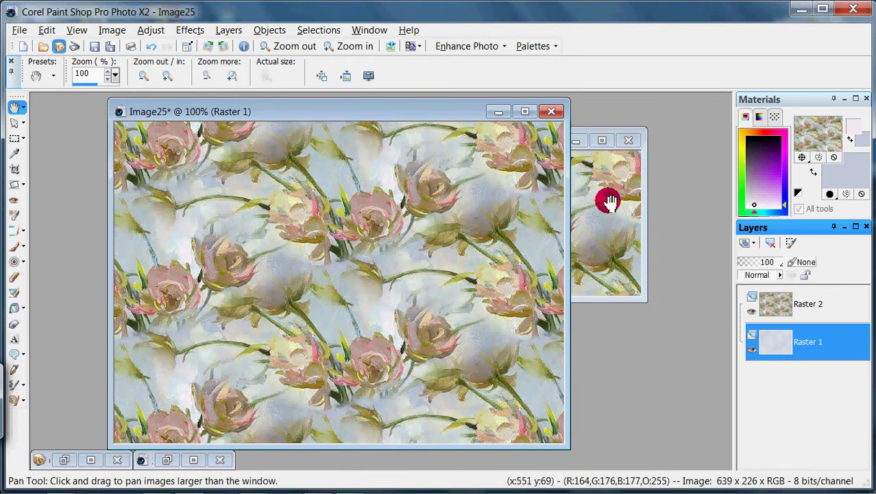
Try lowering the cloud layer's opacity to 46 beneath the flower pattern, and restore it to 100
mouse_move(759, 296)
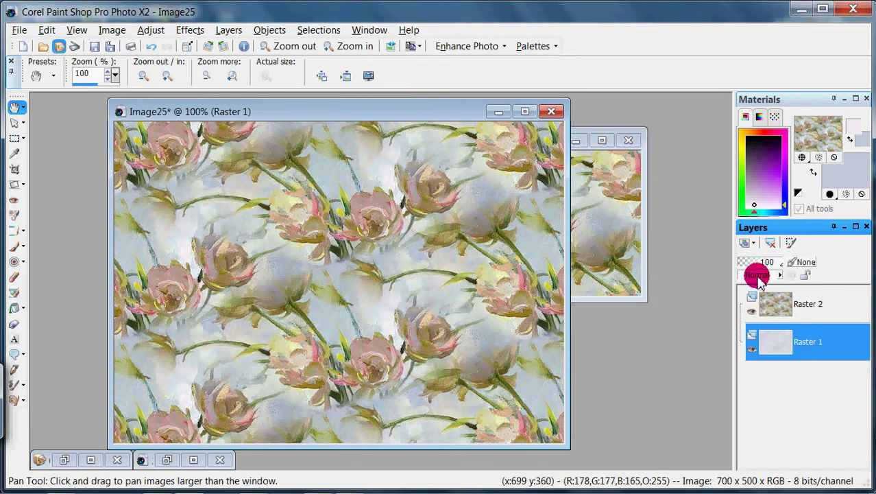
click(759, 264)
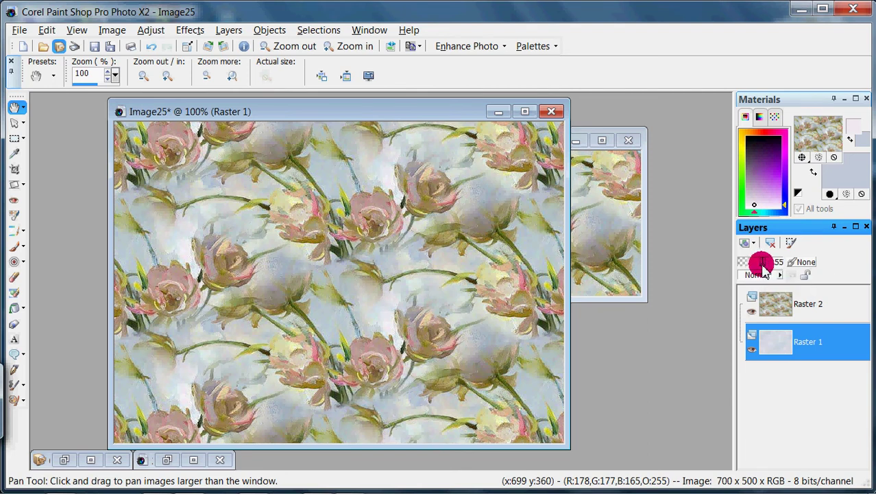
drag(762, 265, 758, 265)
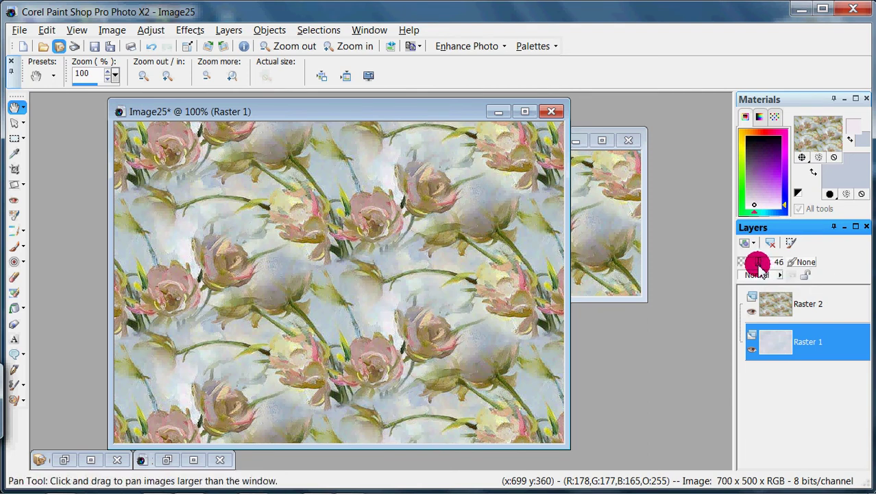
click(752, 303)
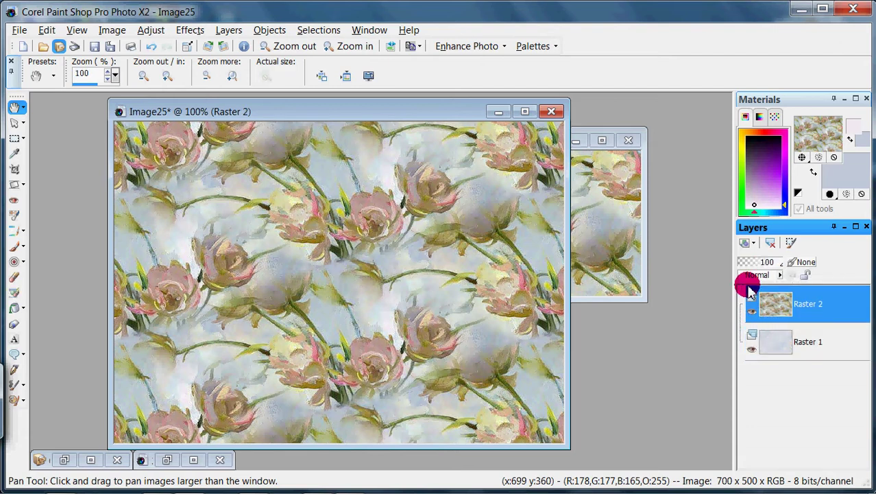
click(758, 342)
drag(757, 262, 791, 270)
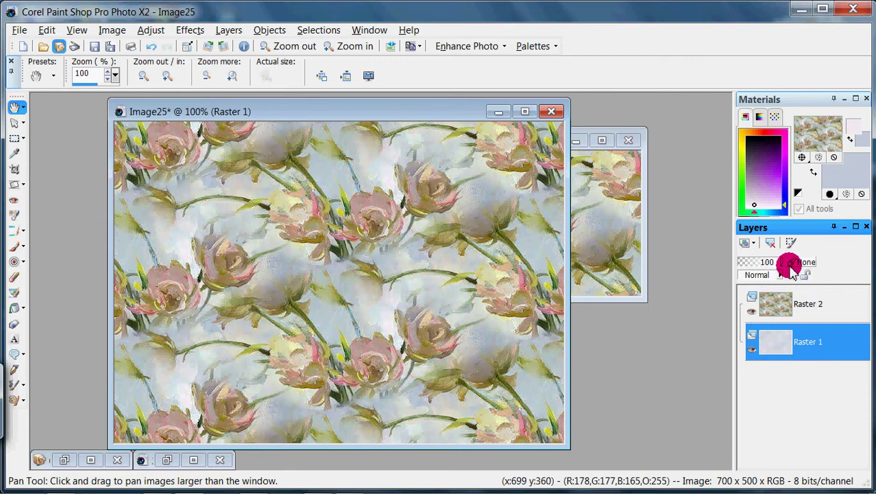
Select the flower pattern layer Raster 2 and set its opacity to 50
mouse_move(758, 299)
mouse_down()
mouse_move(779, 304)
mouse_move(771, 300)
mouse_move(773, 321)
mouse_move(773, 299)
mouse_up()
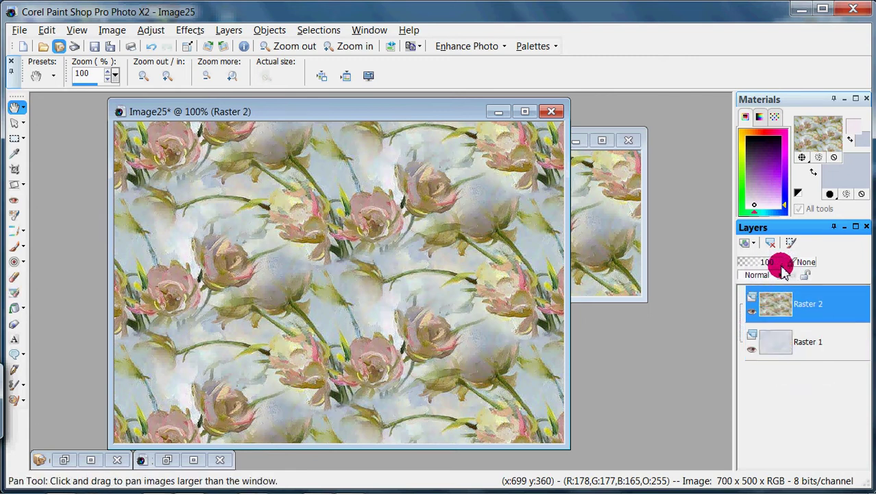
drag(784, 269, 762, 268)
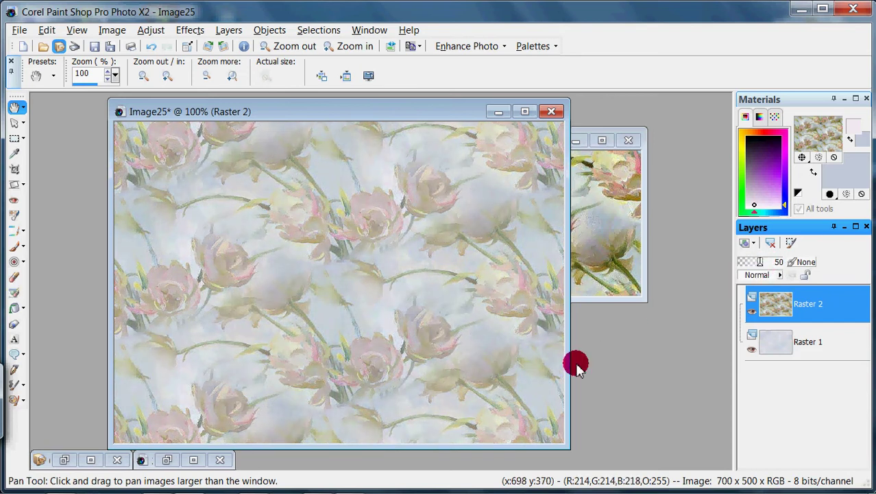
drag(330, 113, 348, 104)
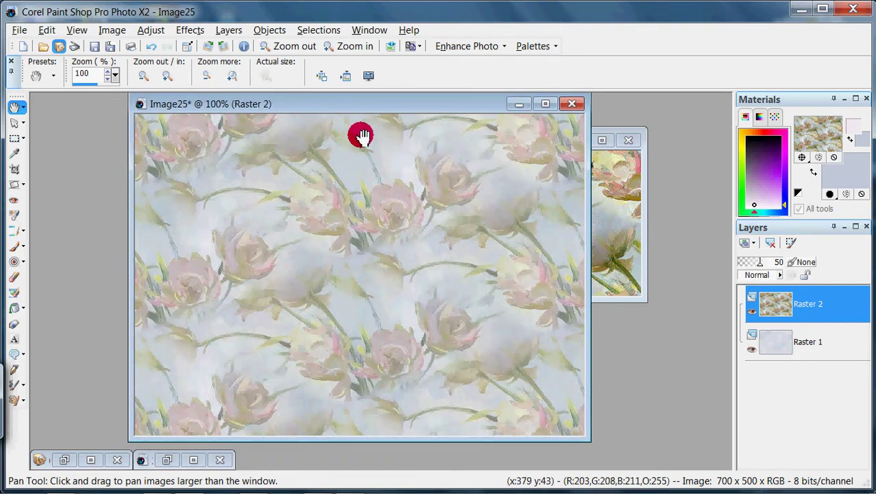
drag(386, 101, 394, 107)
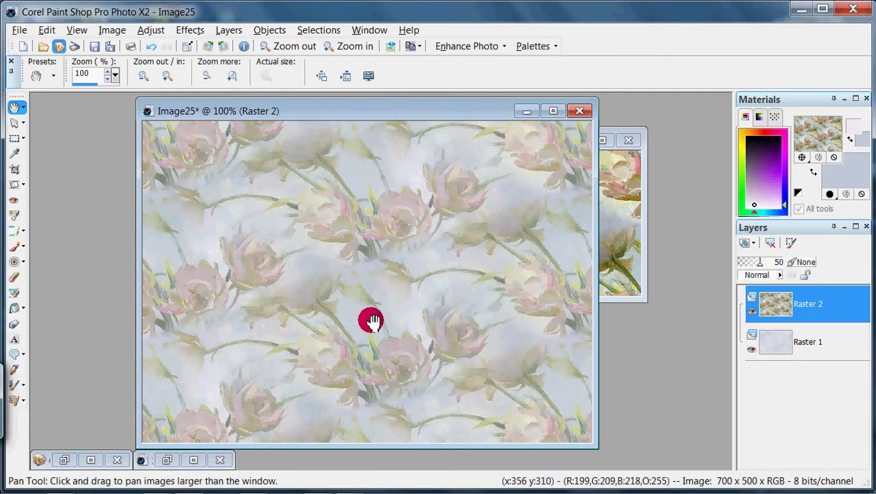
drag(390, 103, 408, 107)
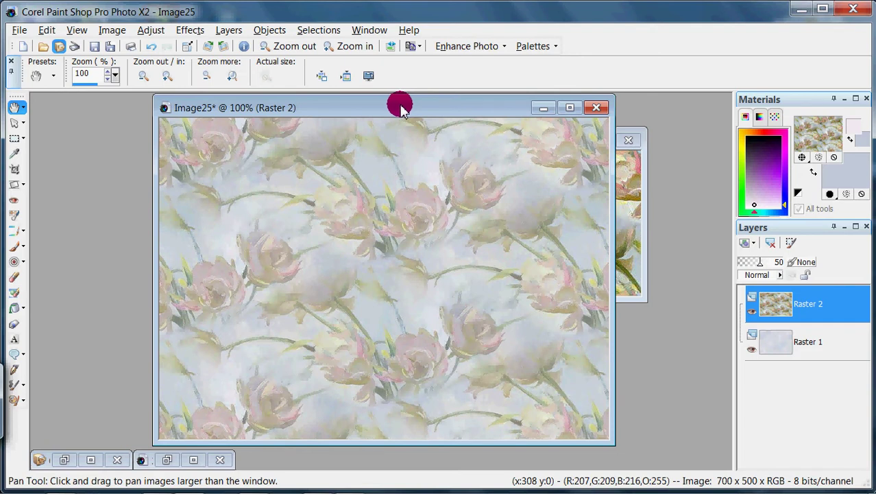
drag(402, 109, 404, 108)
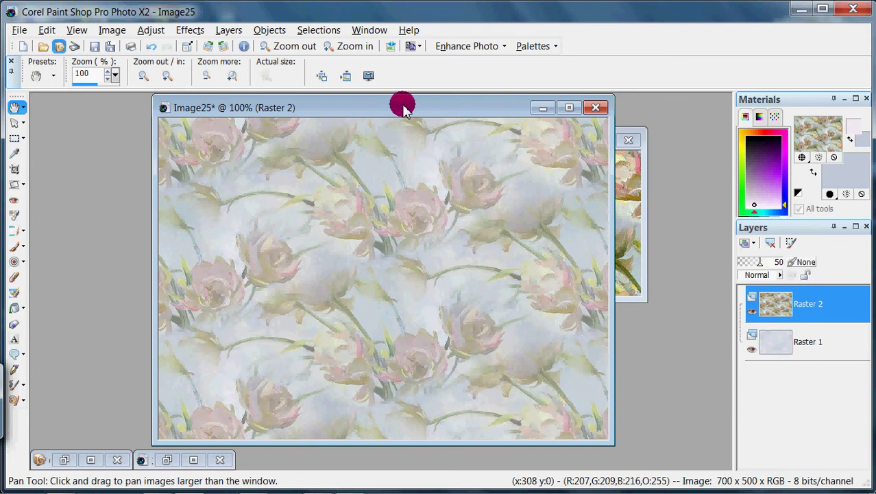
Add a new raster layer named Raster 3 above the flower pattern layer with the default settings
click(229, 30)
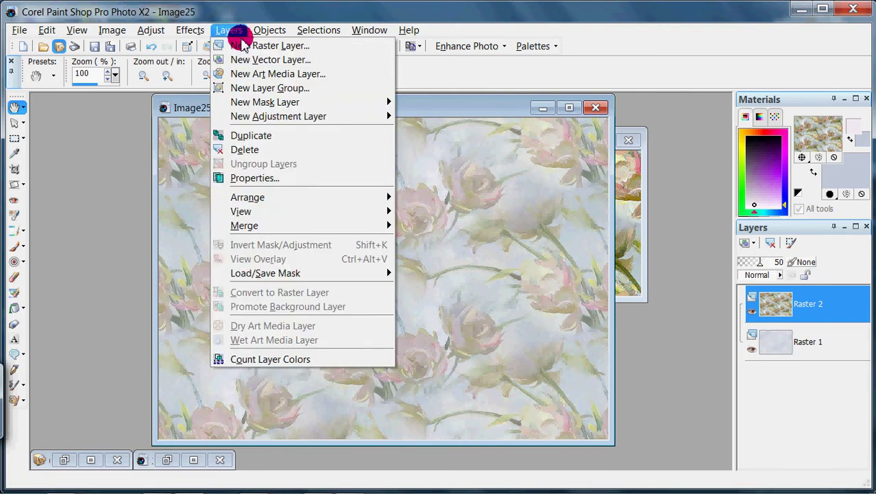
click(246, 47)
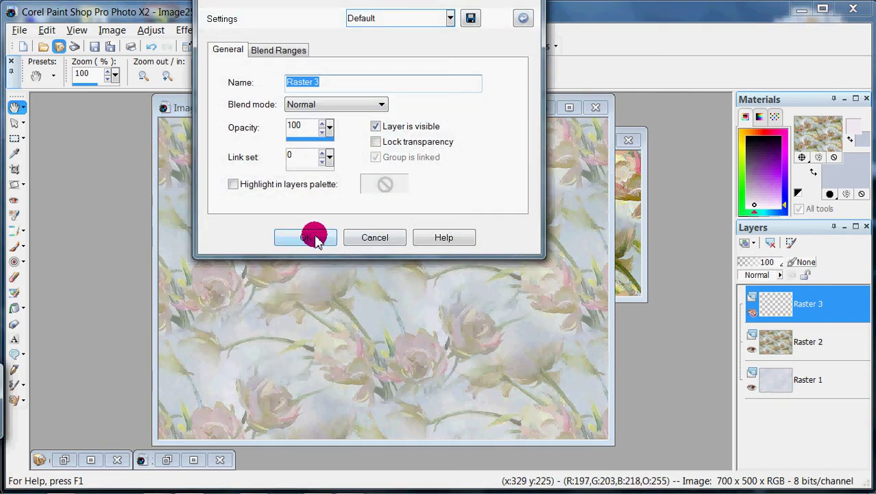
click(312, 235)
drag(349, 104, 346, 110)
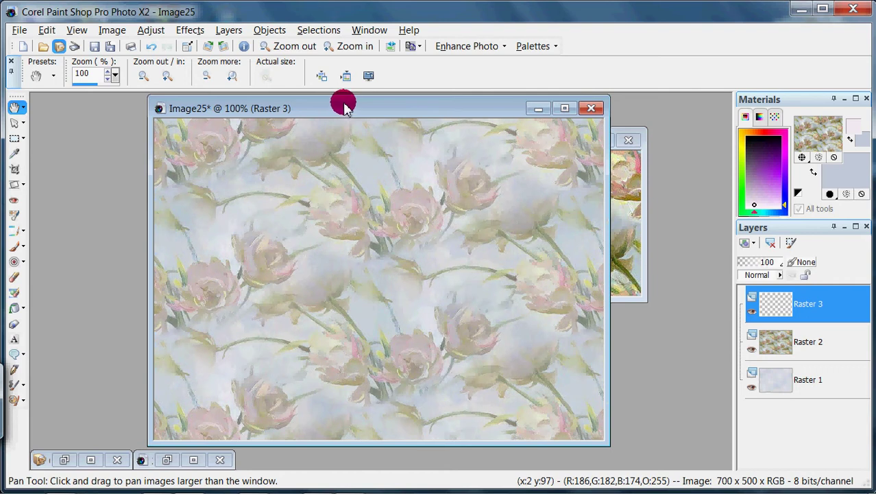
Draw an upright elliptical selection about 236 x 352 pixels in the left half of the image
click(23, 141)
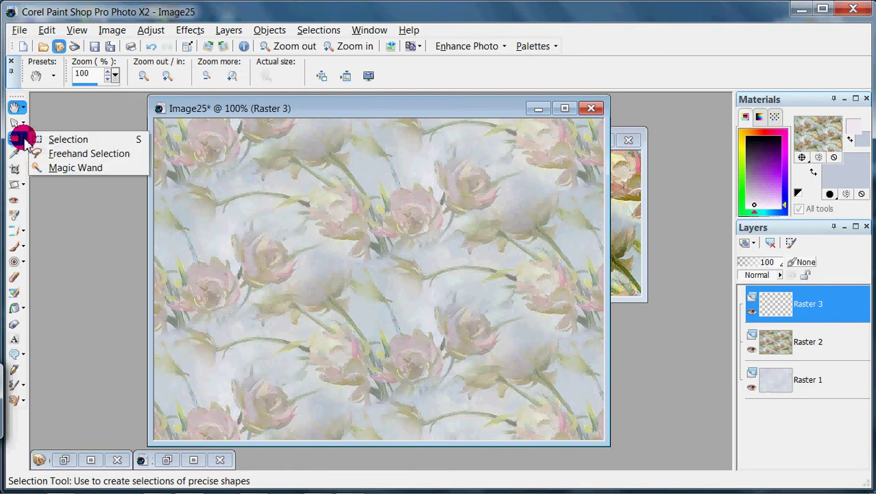
drag(23, 140, 87, 144)
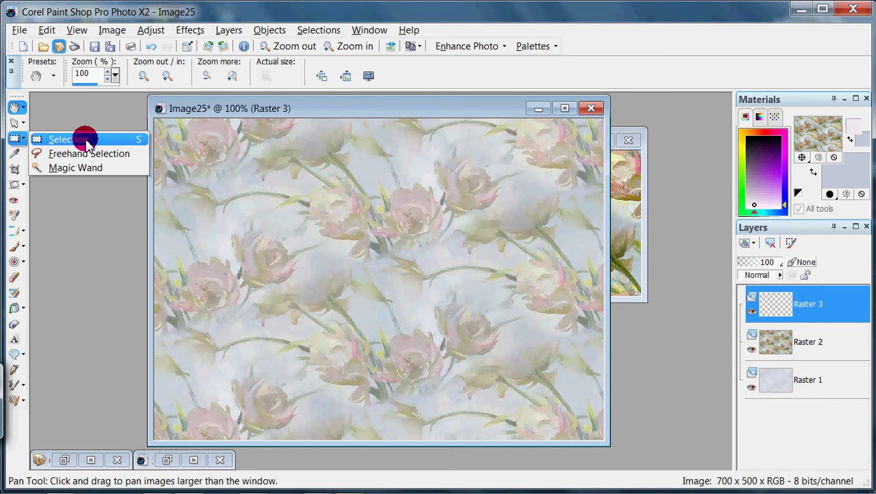
mouse_move(87, 144)
mouse_down()
mouse_move(44, 138)
mouse_move(78, 137)
mouse_up()
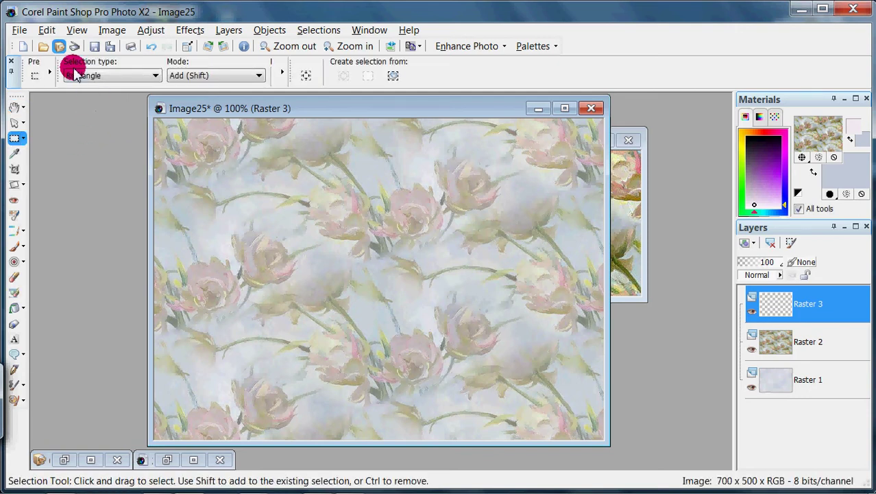
click(157, 75)
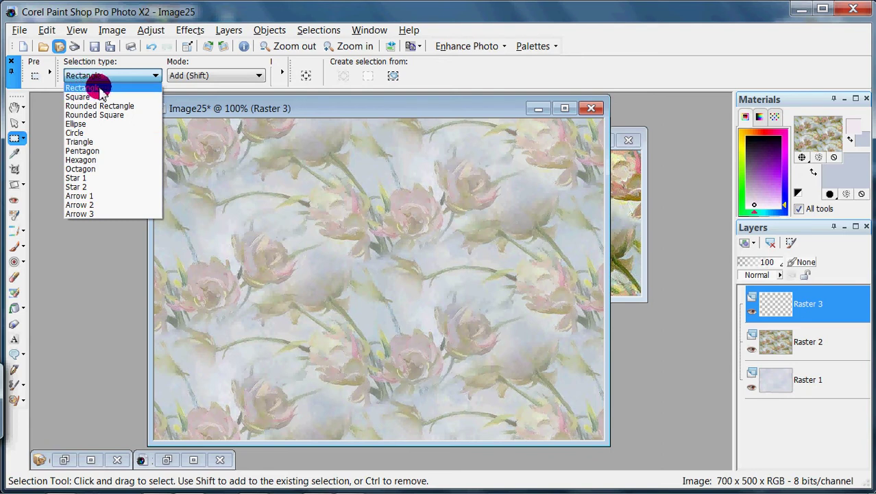
click(91, 124)
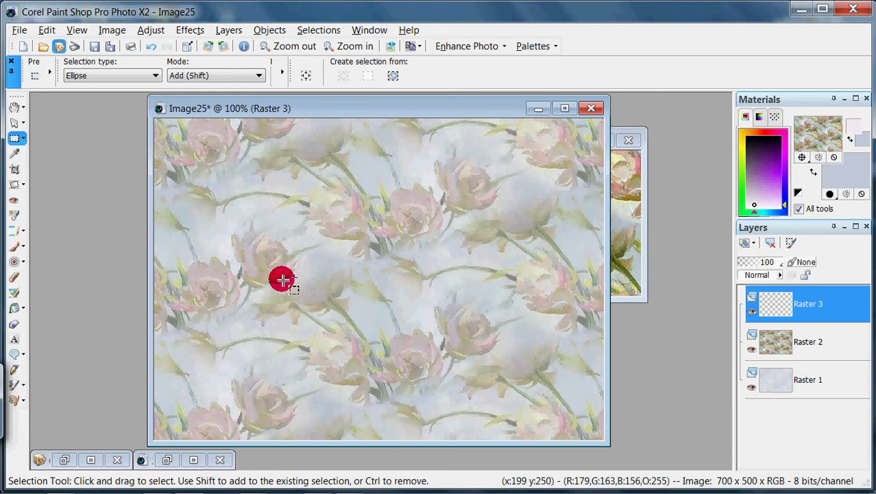
drag(282, 280, 207, 167)
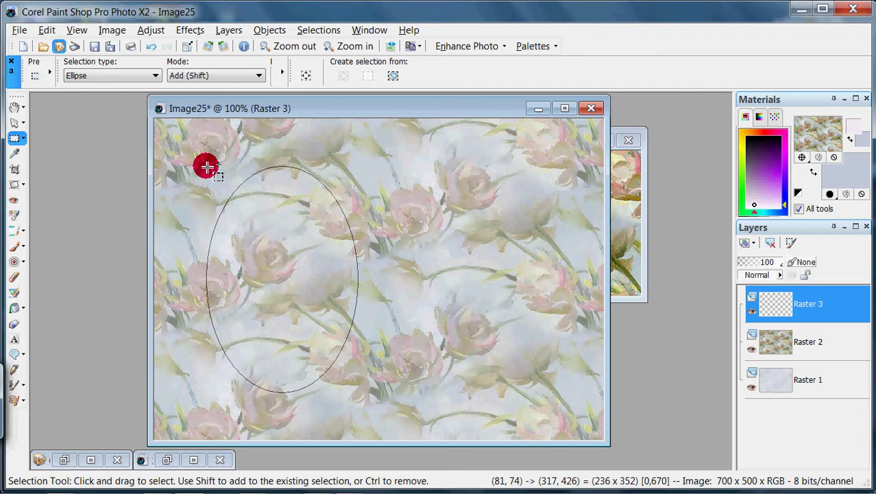
drag(207, 167, 207, 168)
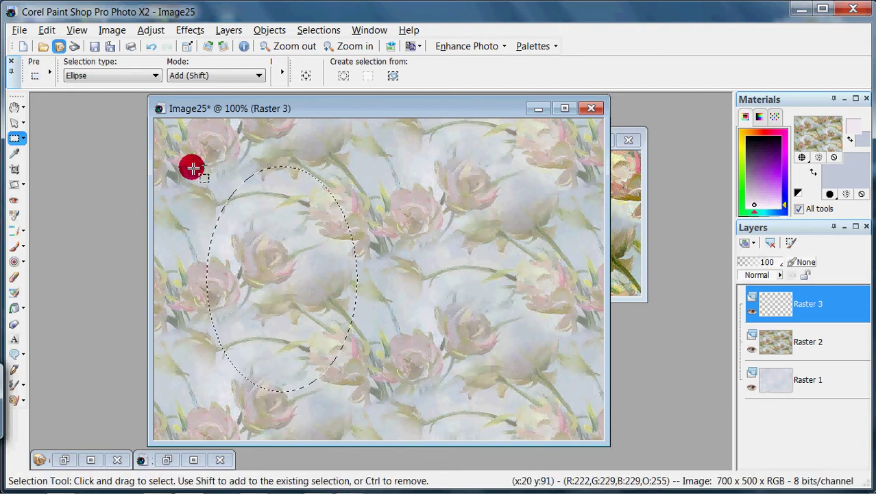
Swap the foreground and background materials and flood fill the elliptical selection on Raster 3 with the solid pale blue-grey
click(14, 107)
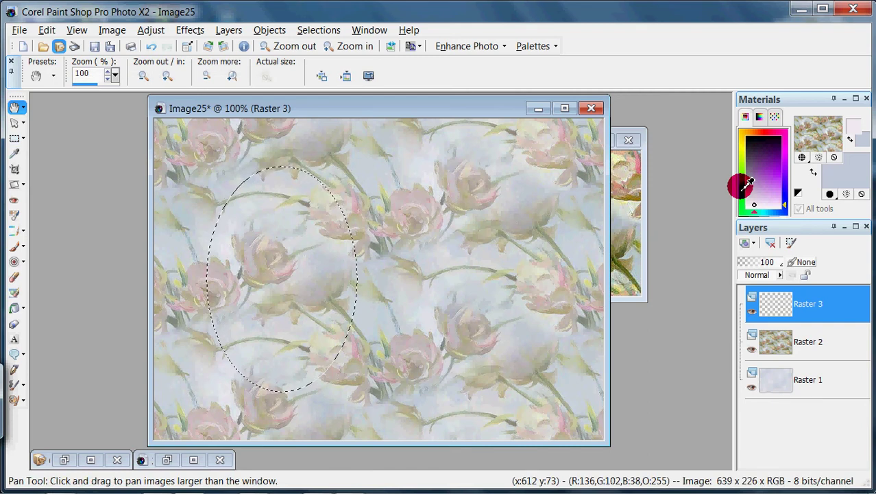
click(814, 173)
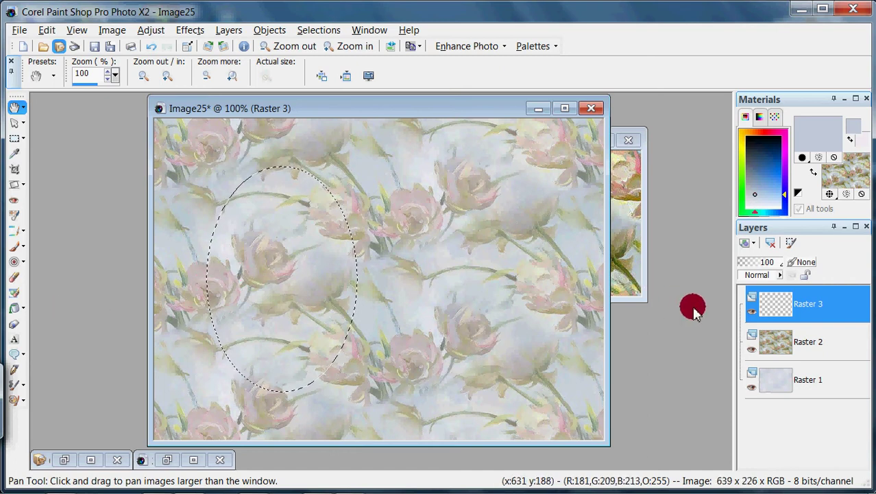
mouse_move(786, 309)
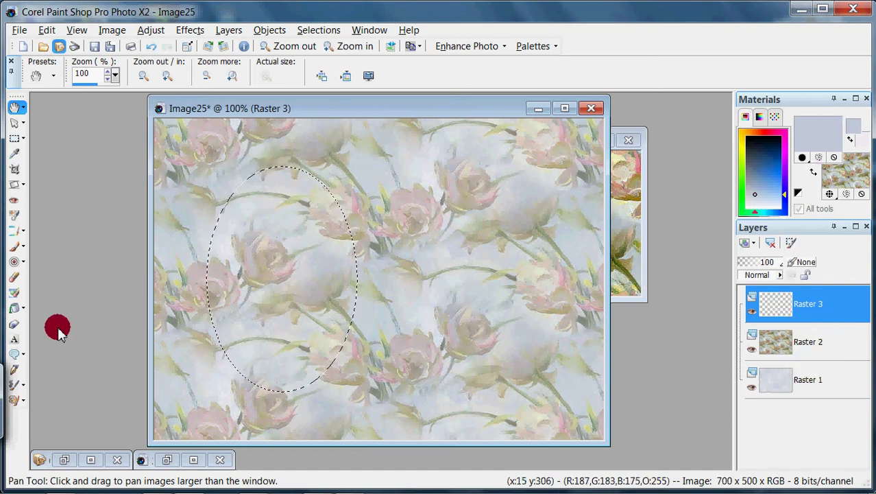
click(15, 310)
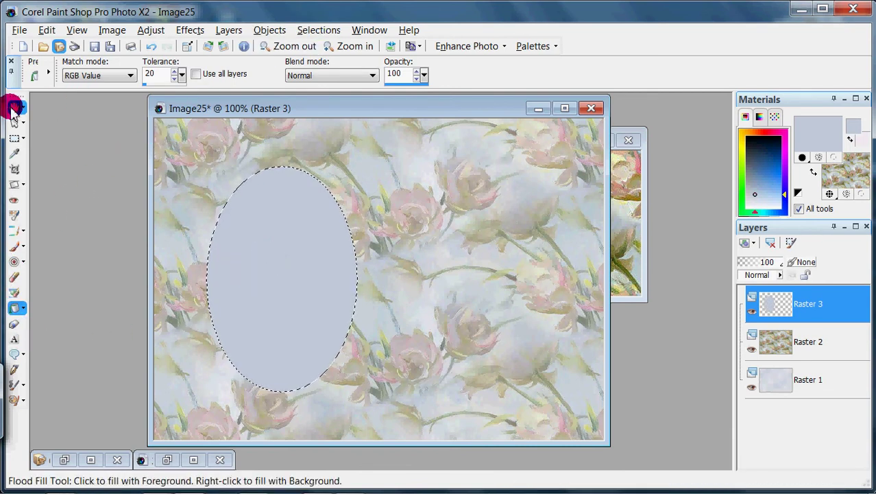
click(13, 107)
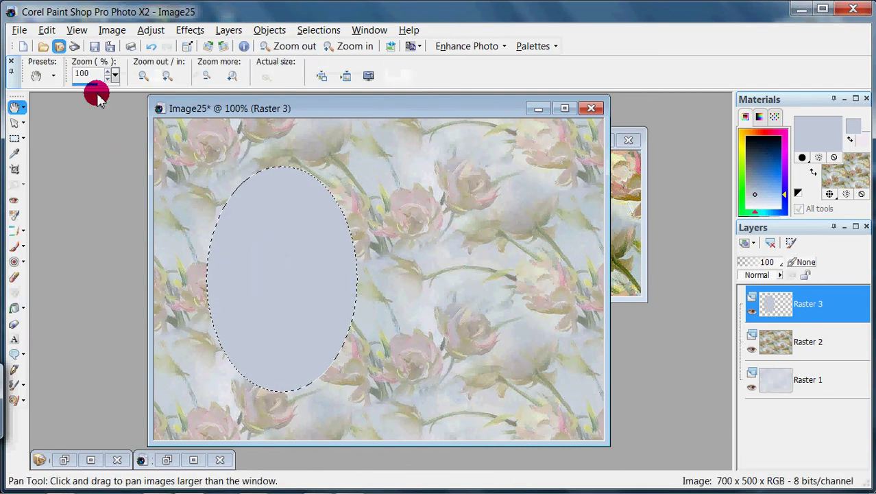
Hollow the filled ellipse into a thin ring by contracting the selection by 6 pixels, deleting the fill inside it and deselecting
click(320, 30)
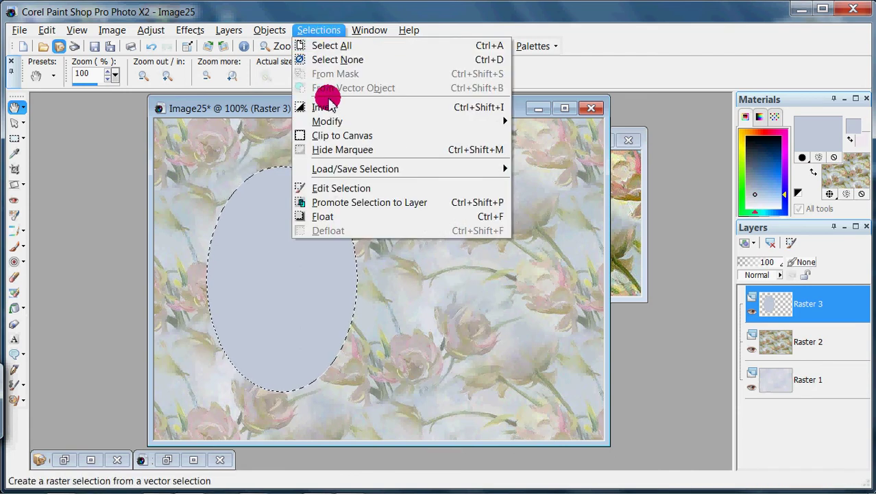
mouse_move(332, 120)
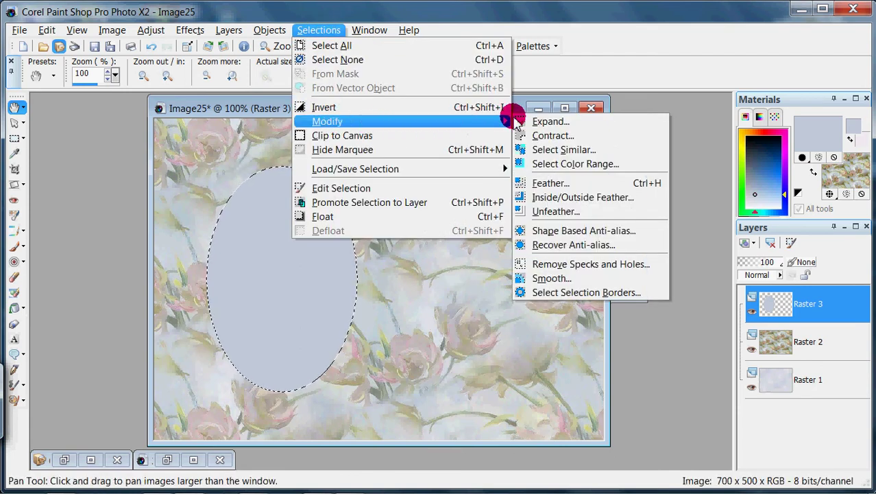
click(590, 135)
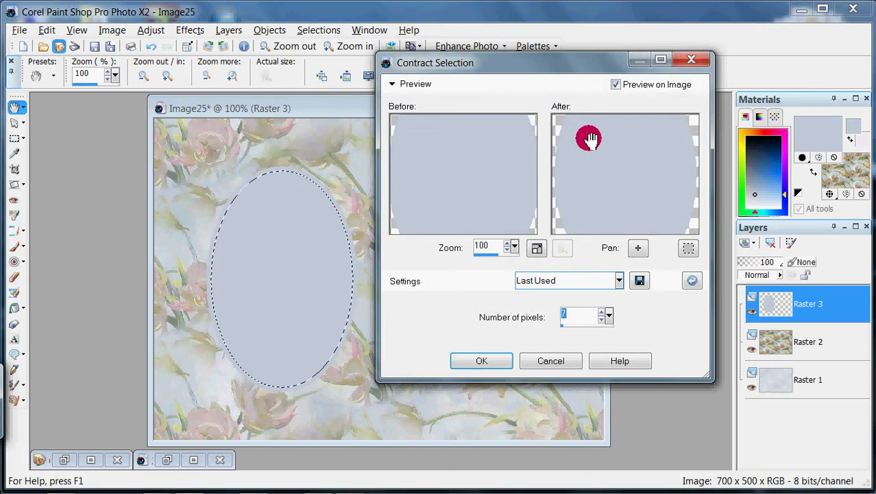
click(601, 322)
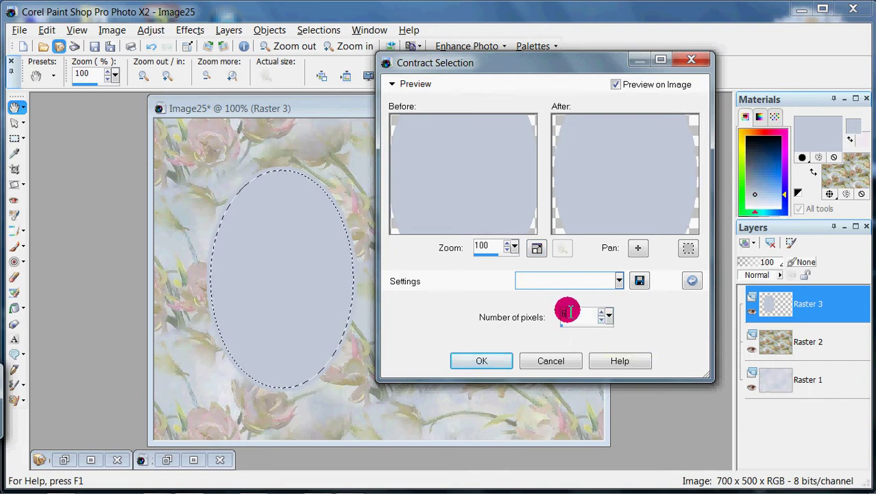
click(482, 361)
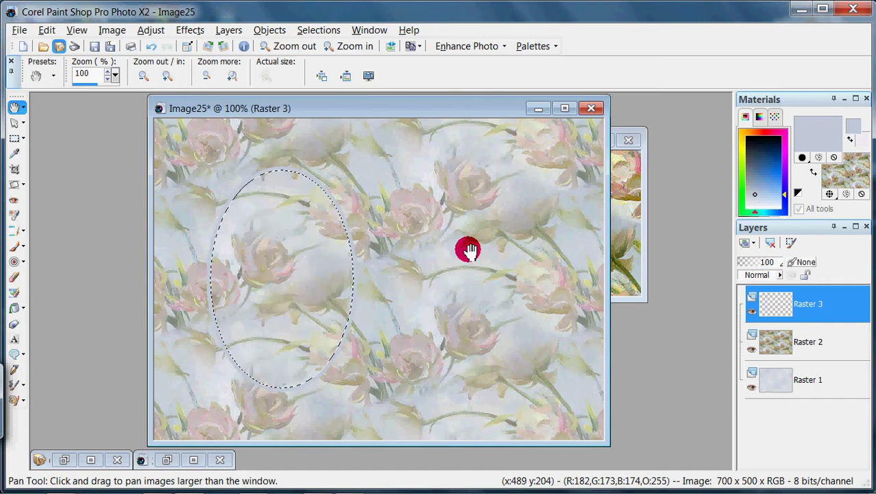
click(319, 31)
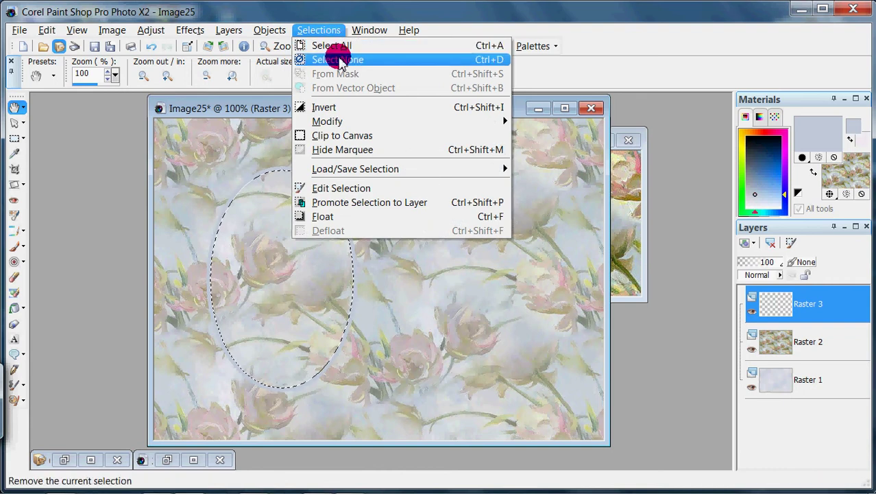
click(323, 59)
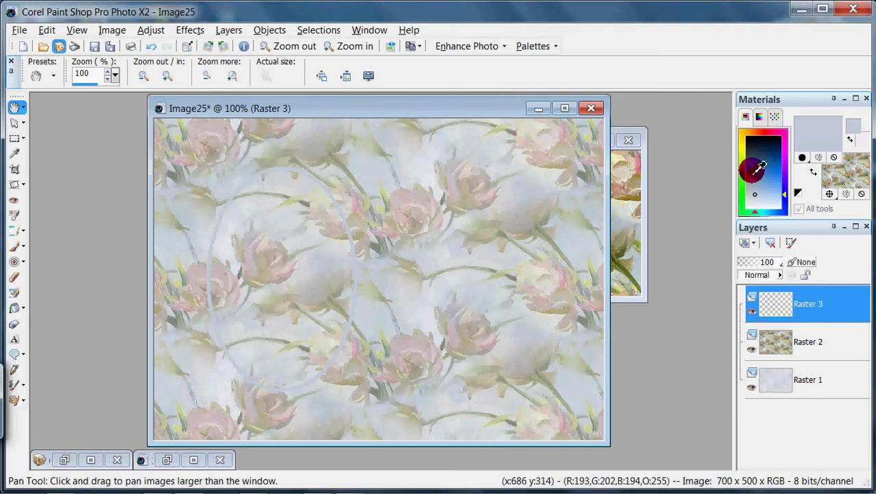
Set the foreground color to light blue #91cceb (R 145, G 204, B 235) and make Image25 the active image again
click(779, 159)
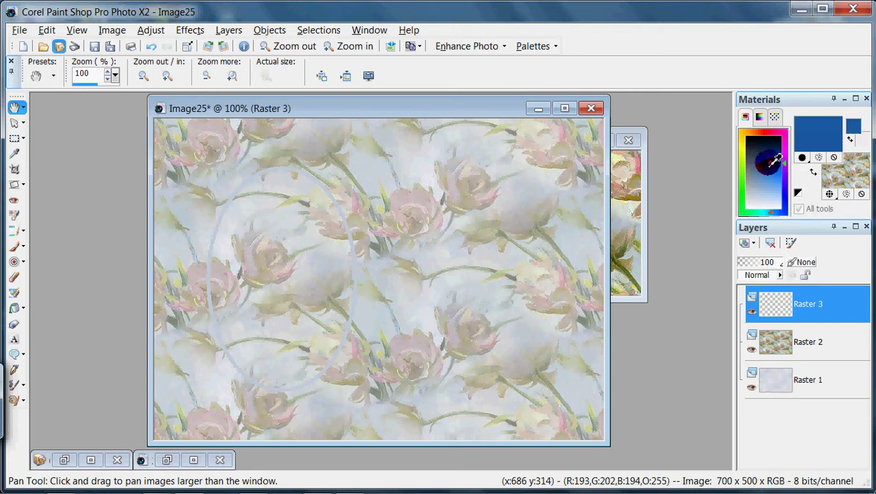
click(771, 155)
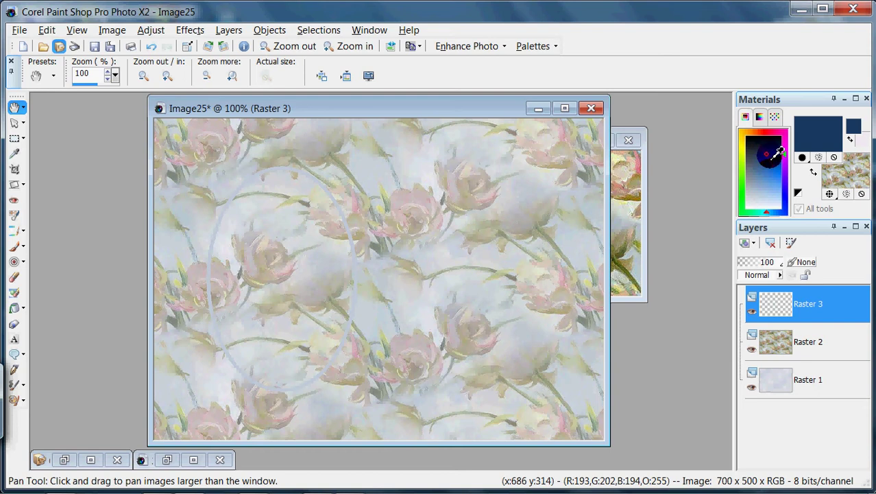
click(638, 237)
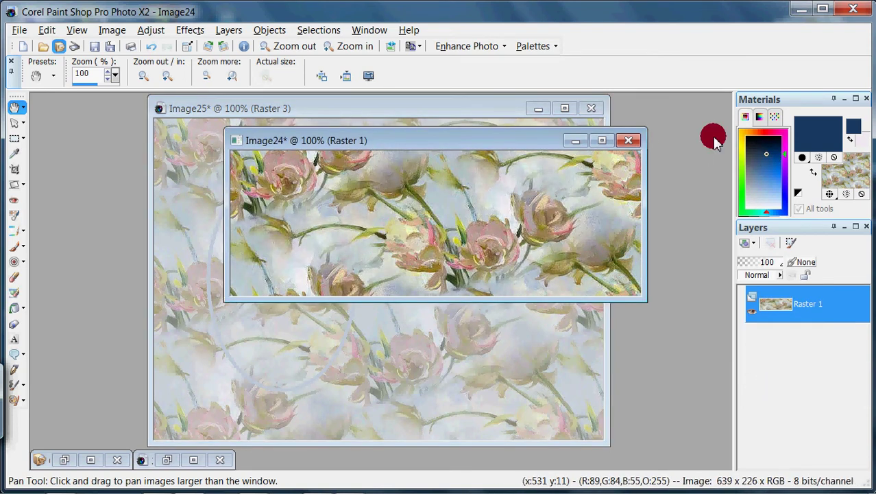
click(829, 129)
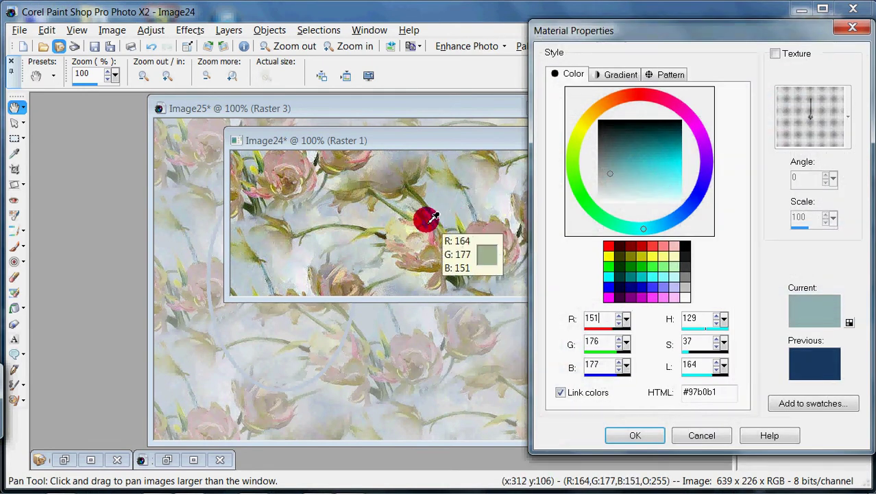
click(262, 269)
mouse_move(844, 487)
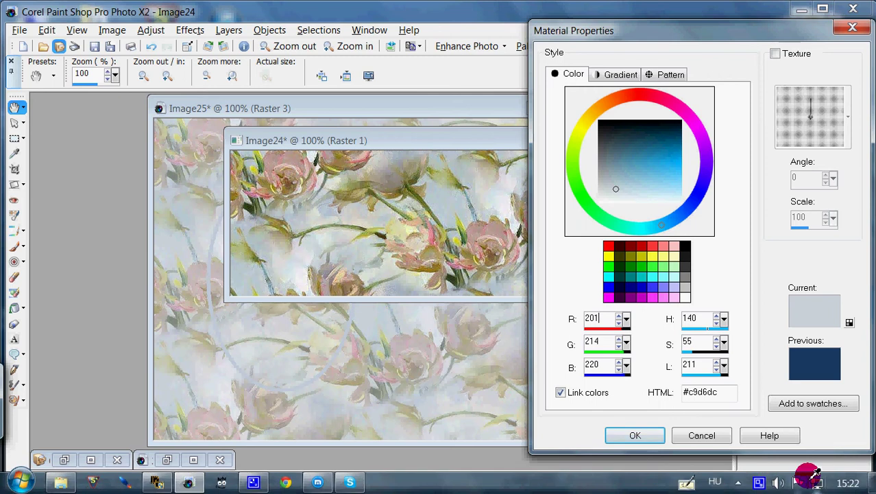
right_click(762, 479)
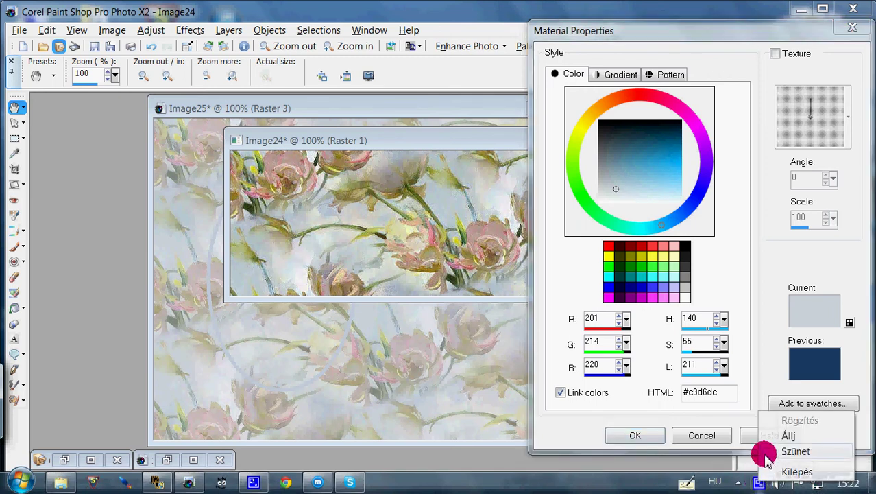
click(788, 451)
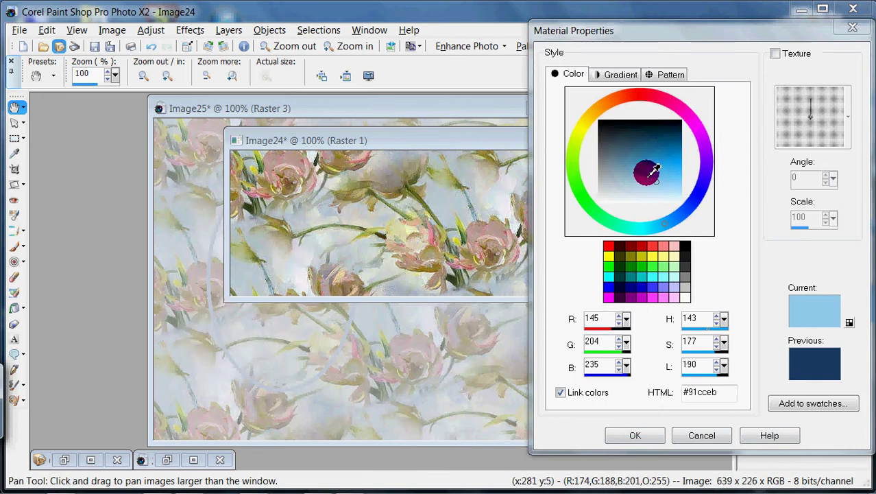
click(645, 438)
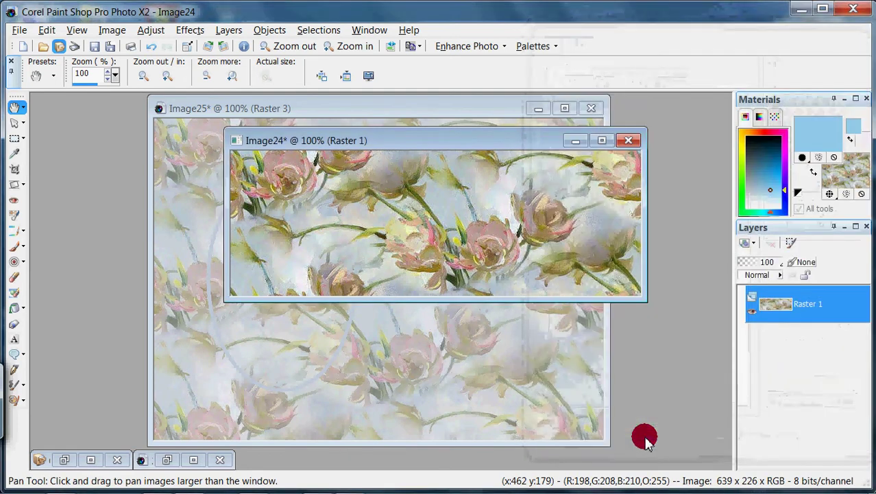
click(425, 107)
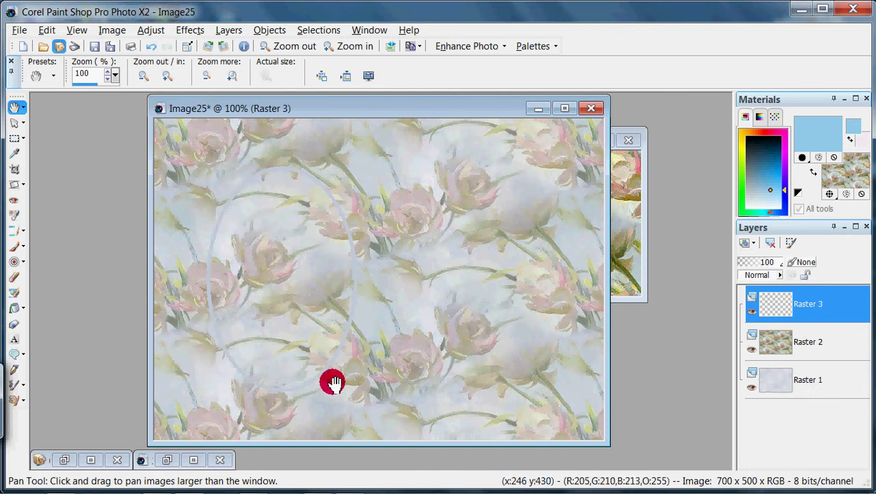
Recolor the oval ring on Raster 3 to the light blue foreground color with the Change To Target brush, size 250, Color mode
click(23, 266)
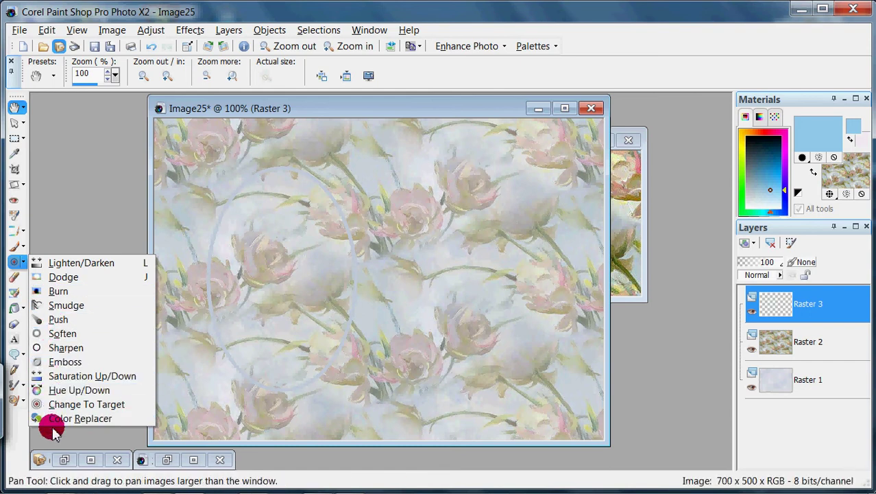
click(110, 405)
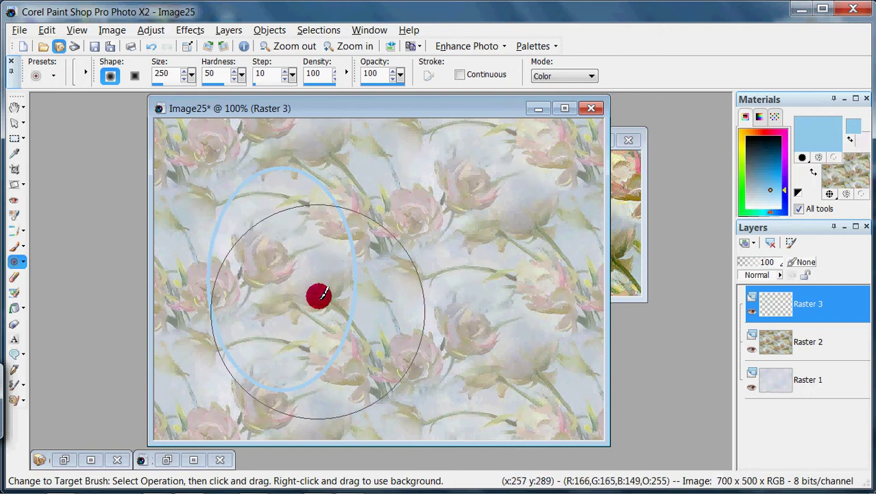
click(14, 109)
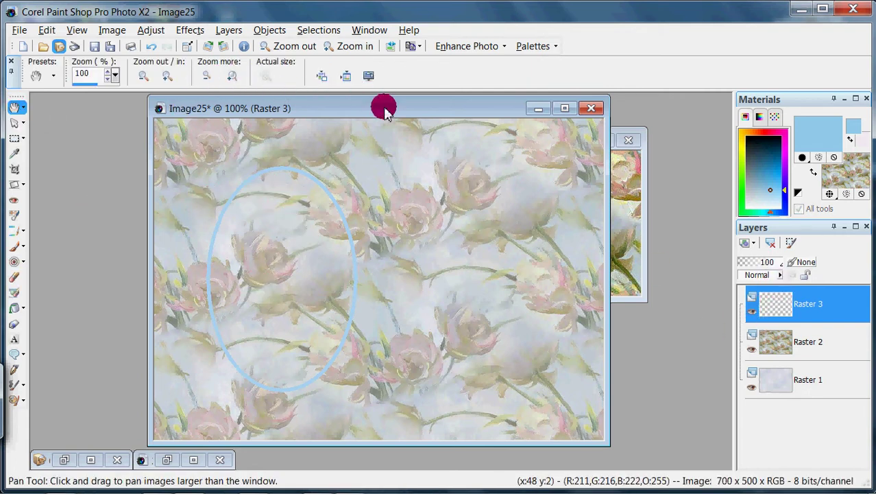
drag(384, 111, 377, 112)
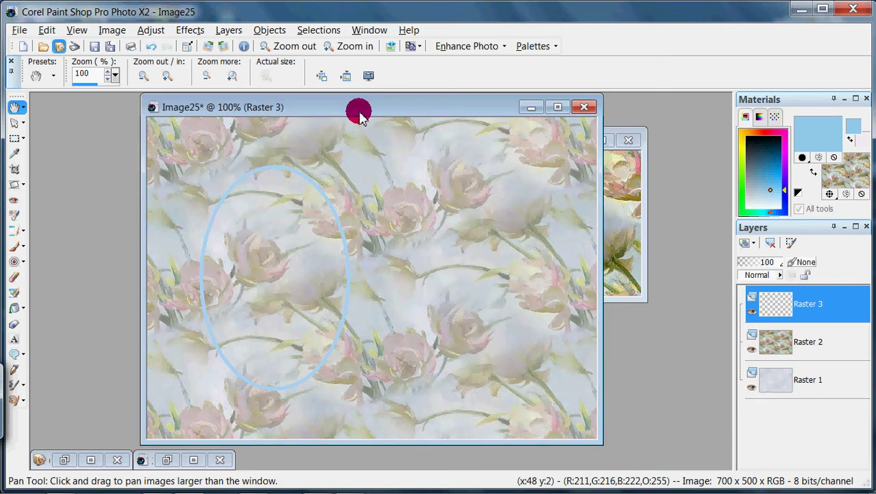
Select the area inside the ring with the Magic Wand, delete the flower pattern there on Raster 2, and deselect
click(23, 137)
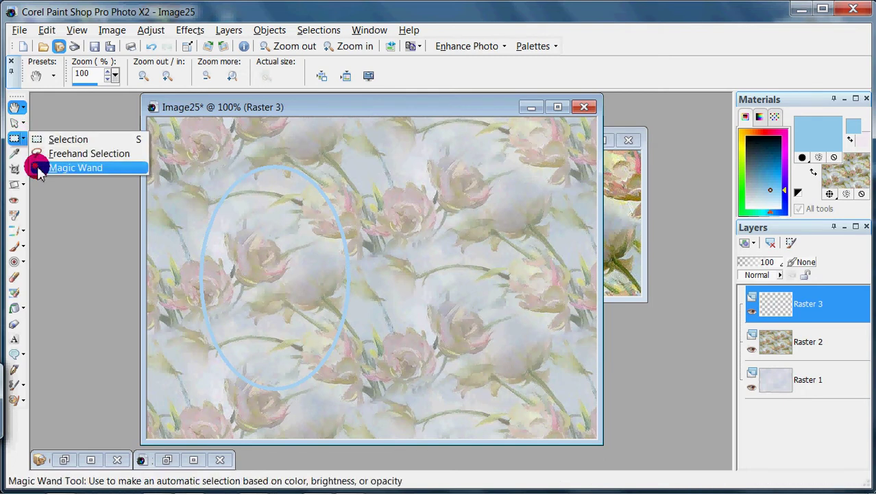
click(38, 167)
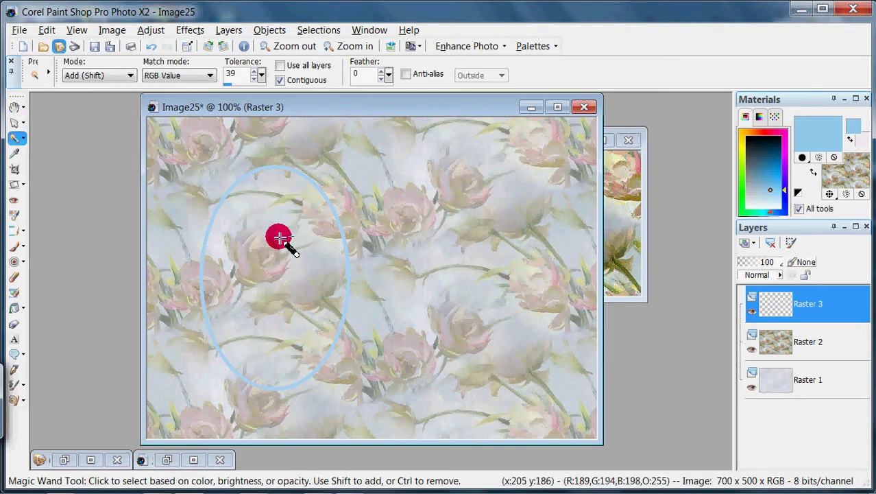
click(280, 237)
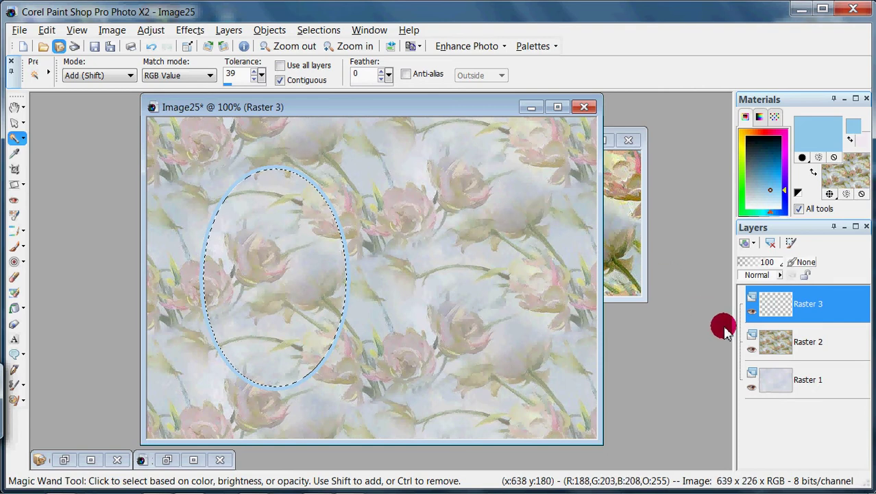
mouse_move(774, 348)
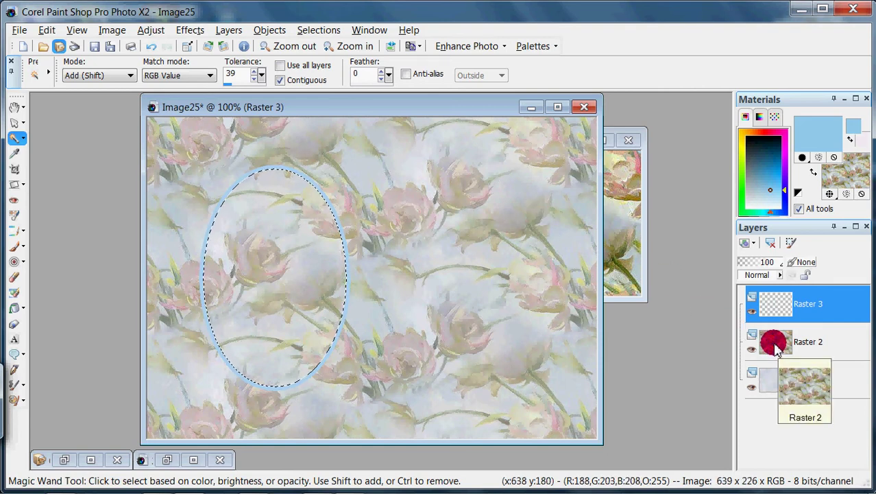
click(776, 349)
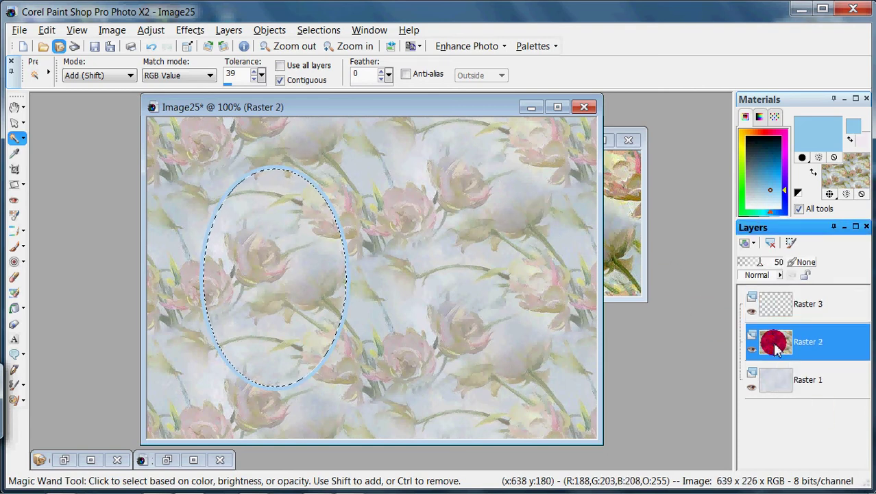
key(Delete)
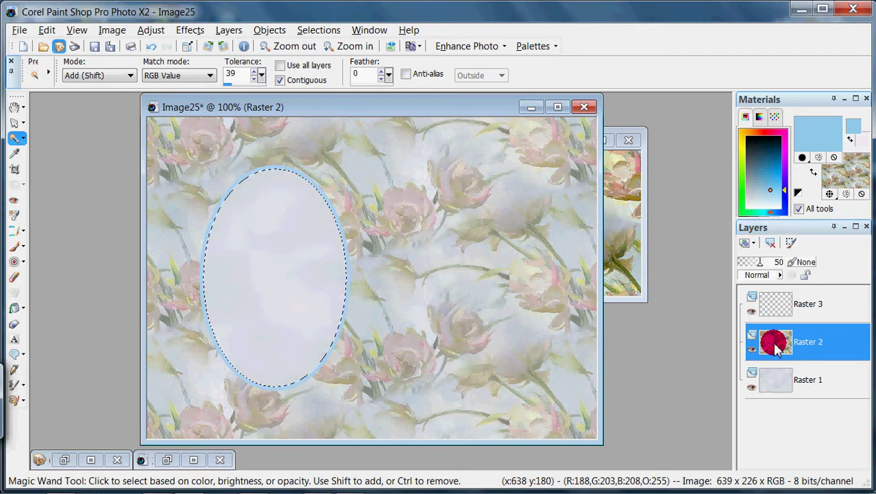
mouse_move(777, 349)
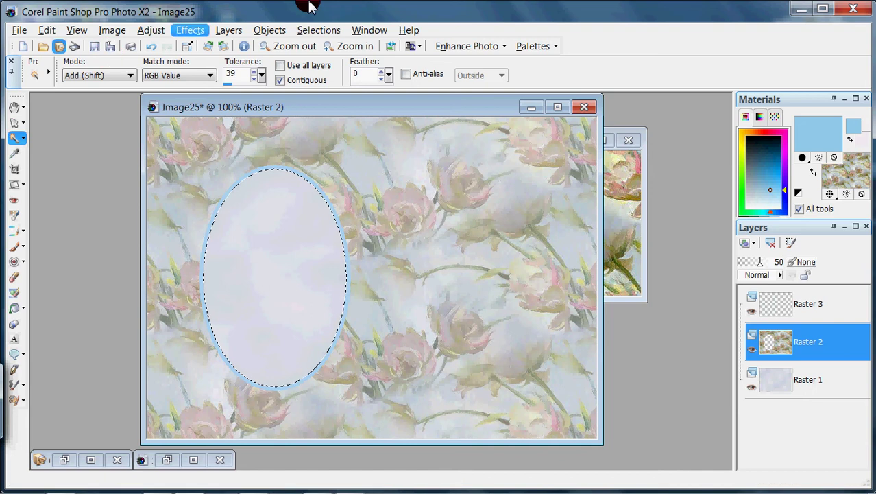
click(319, 30)
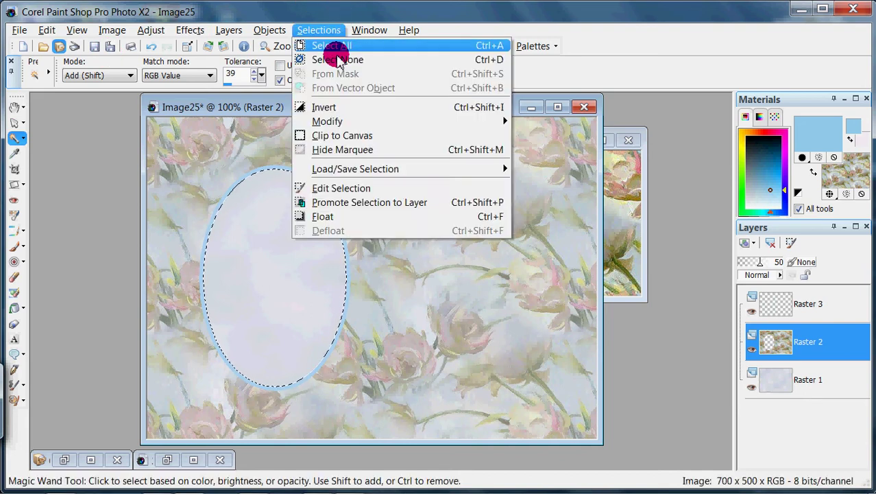
click(338, 60)
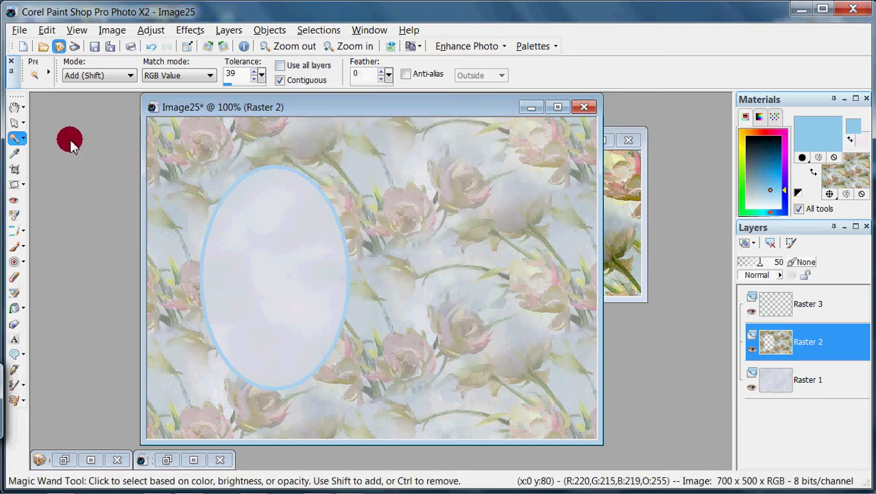
Apply an Inner Bevel to the ring on Raster 3 with width 30, depth 1, angle 315, intensity 50 and elevation 30
click(770, 302)
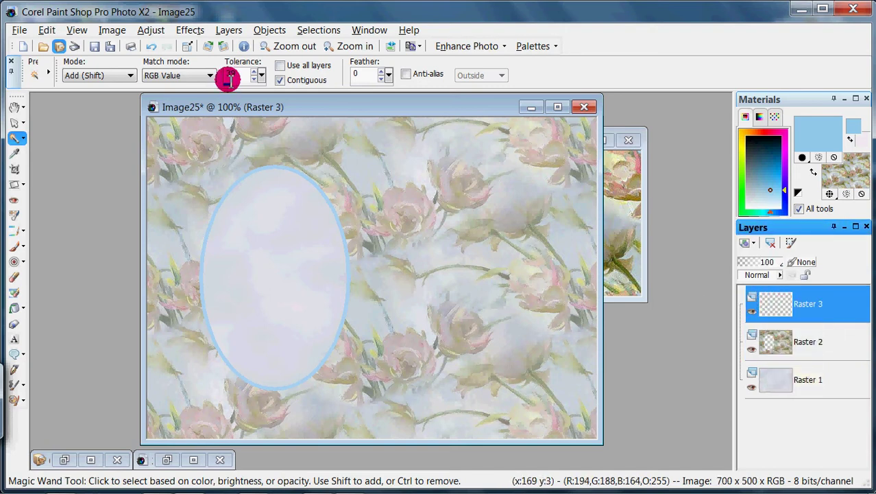
click(190, 32)
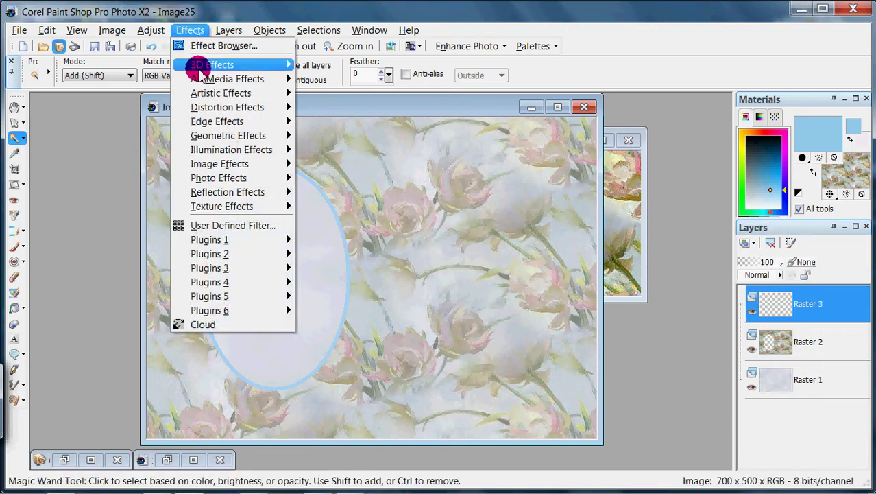
mouse_move(274, 65)
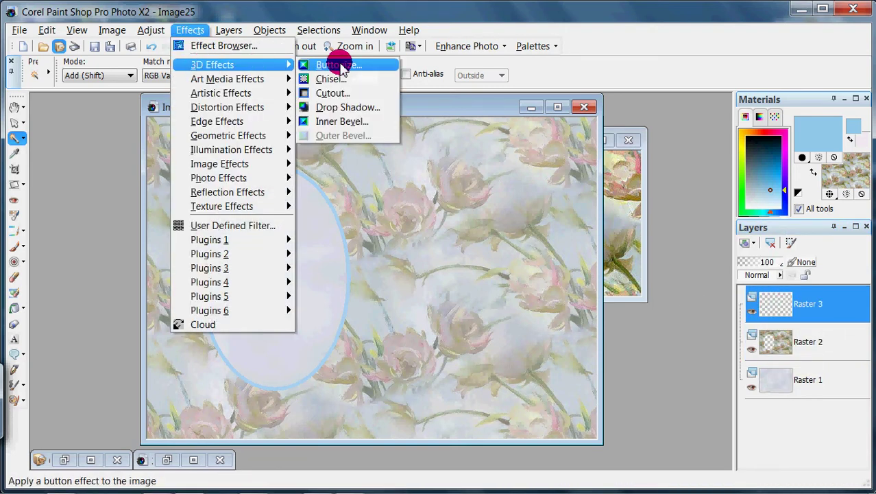
click(378, 126)
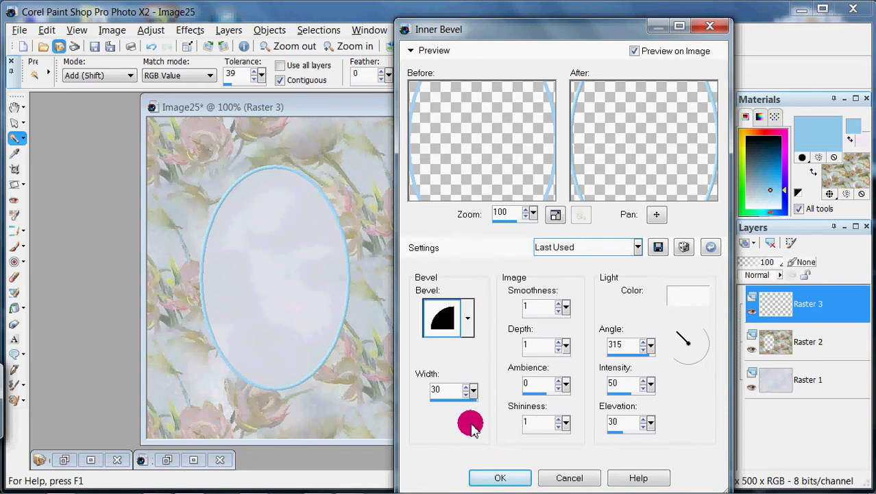
click(504, 478)
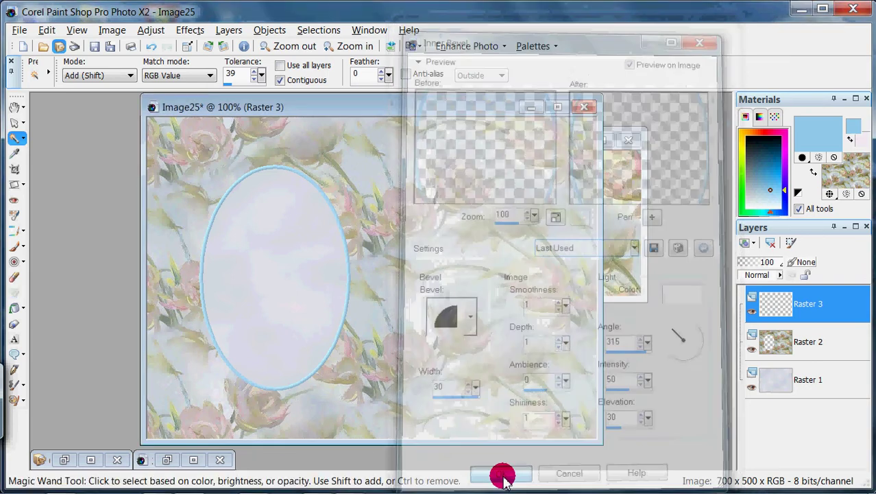
click(15, 108)
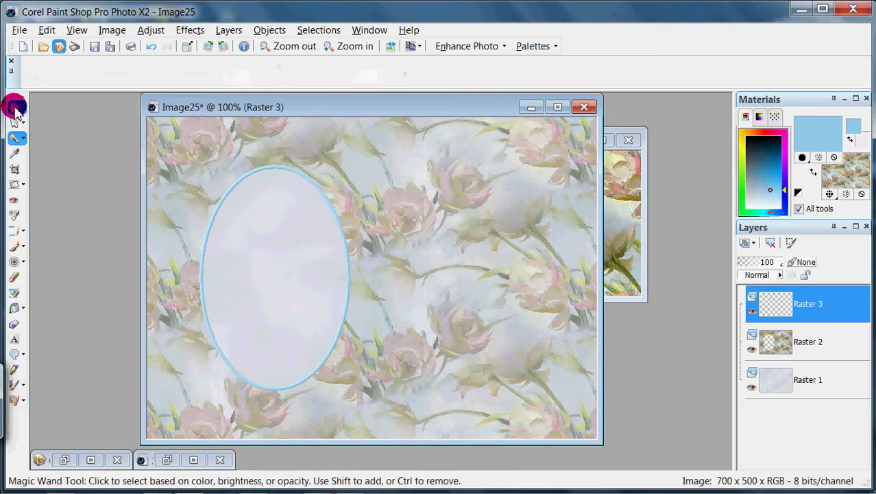
Add a black drop shadow to the ring on a new layer, with offsets 2 and 2, opacity 50 and blur 5.00
click(189, 30)
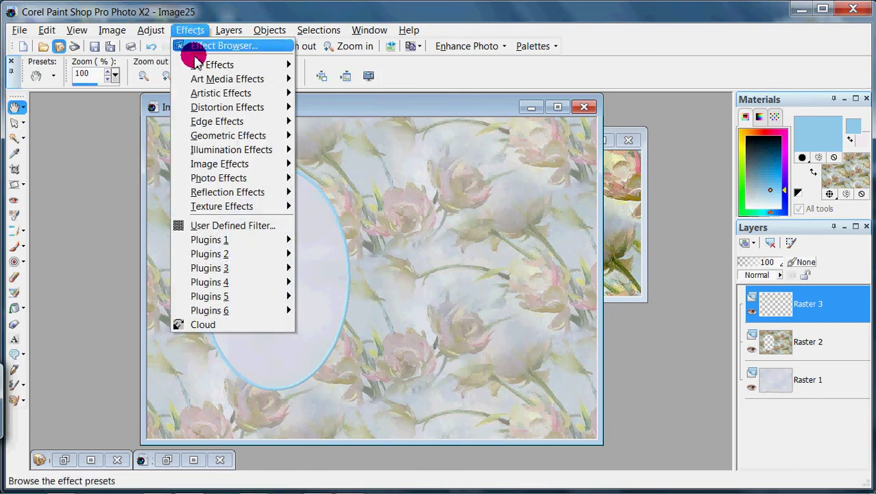
mouse_move(215, 64)
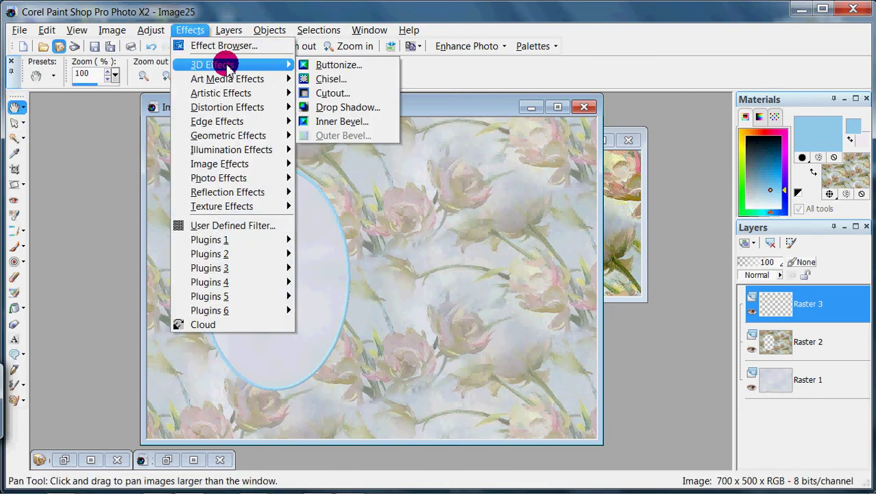
click(377, 108)
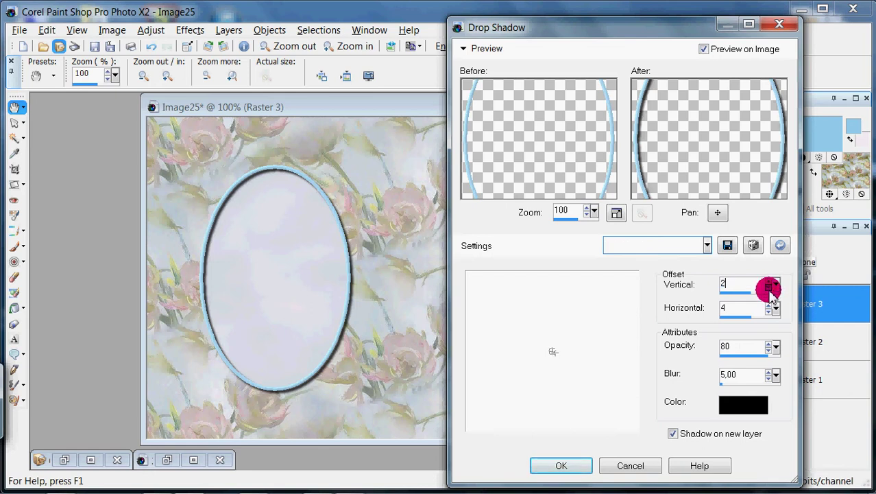
click(745, 354)
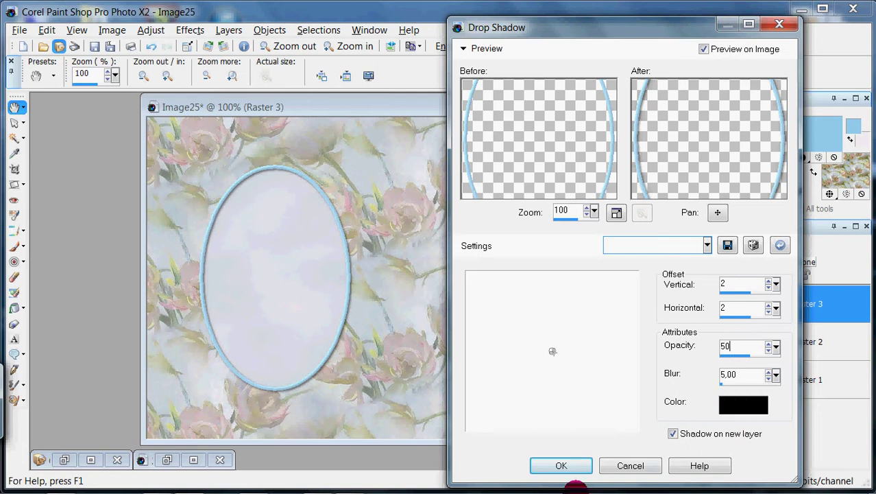
click(562, 466)
drag(563, 466, 757, 364)
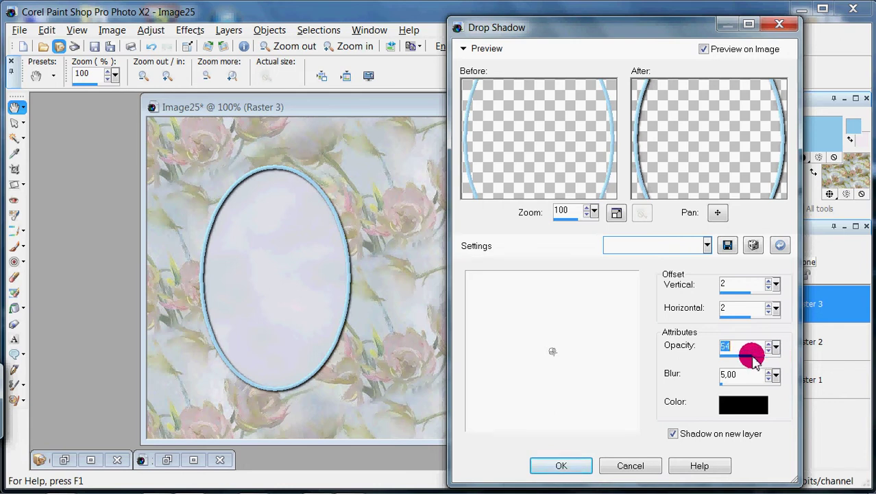
drag(772, 351, 713, 406)
click(567, 463)
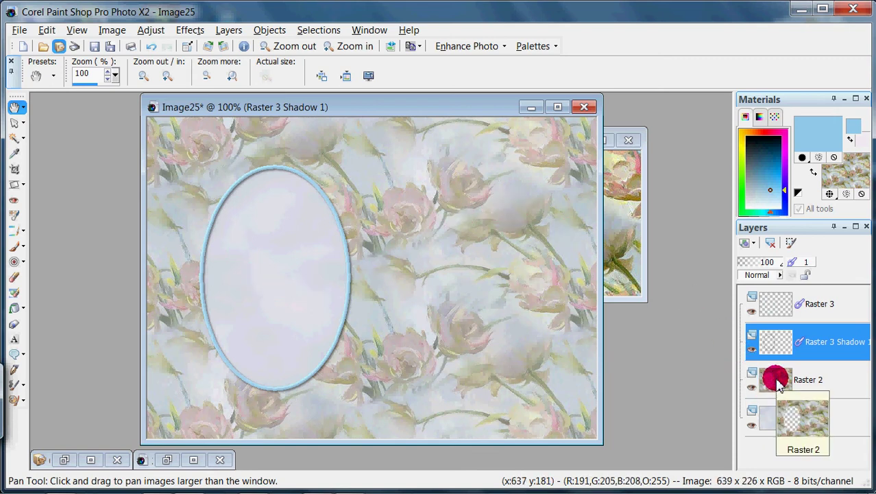
Add a new raster layer with default settings directly above Raster 1, beneath the flower pattern layer
click(772, 416)
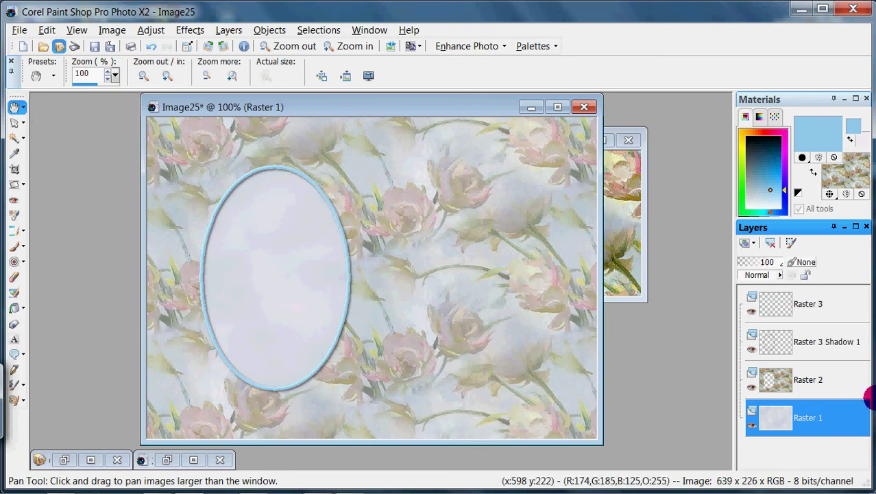
mouse_move(763, 409)
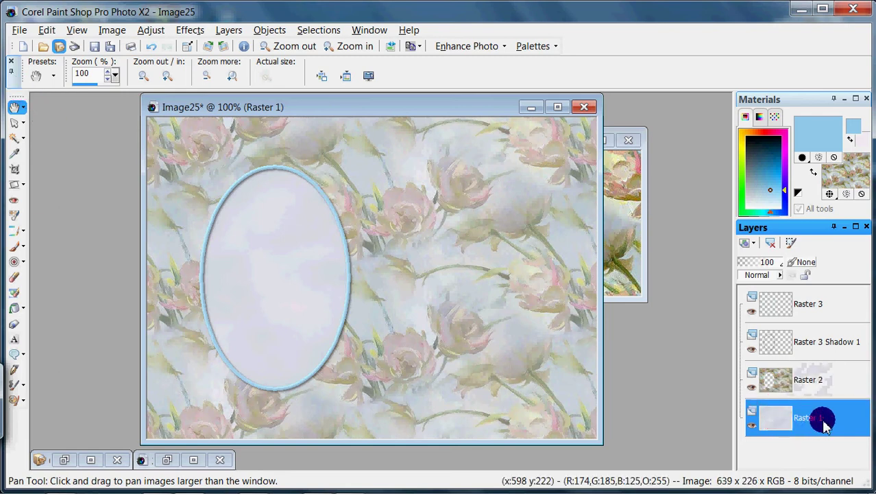
click(228, 30)
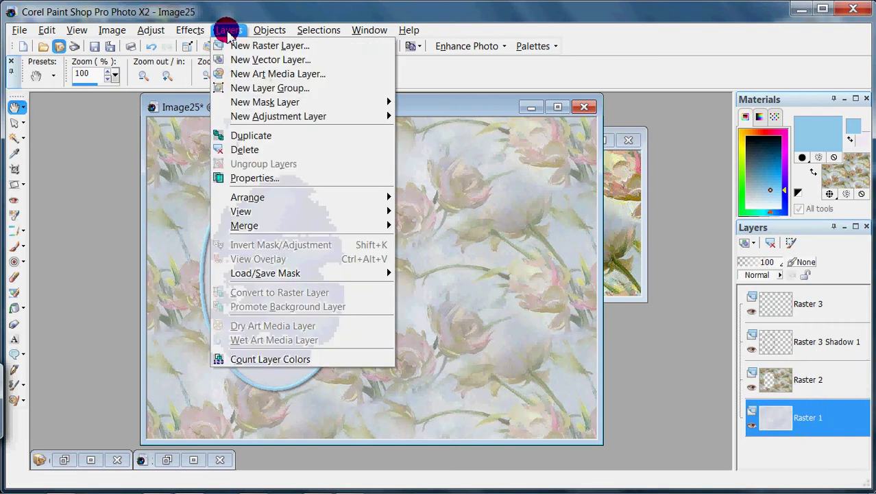
click(239, 37)
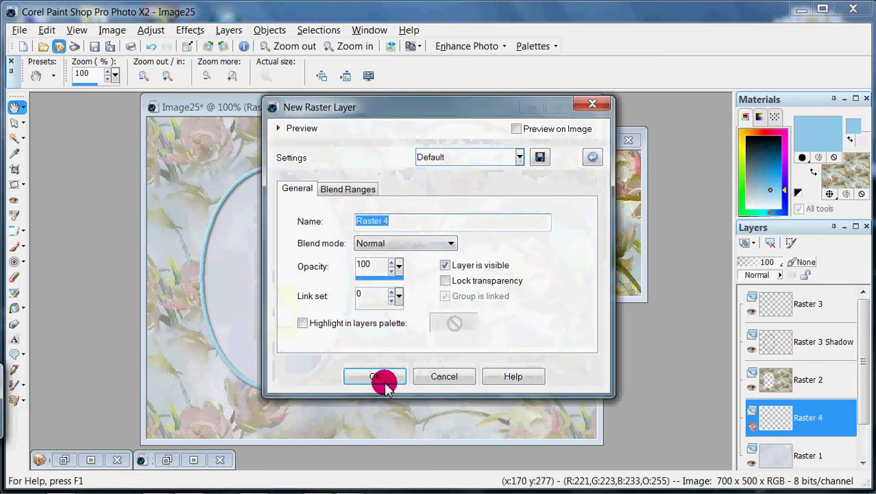
click(377, 373)
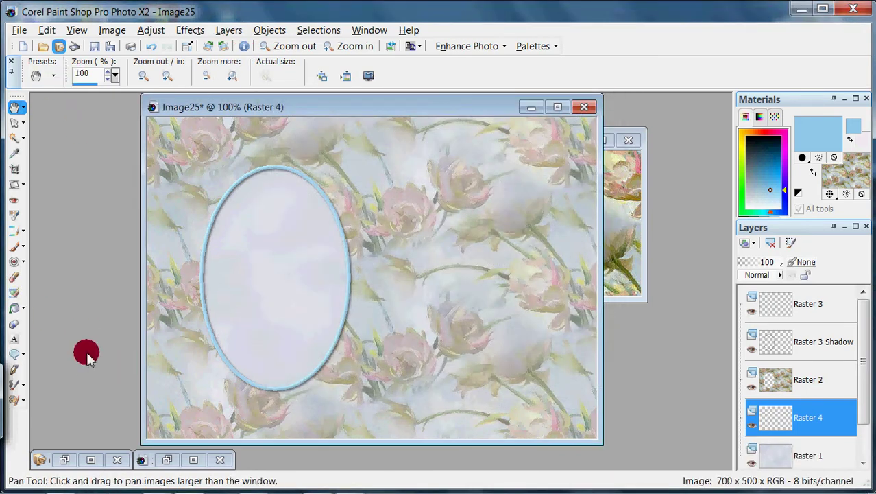
click(62, 461)
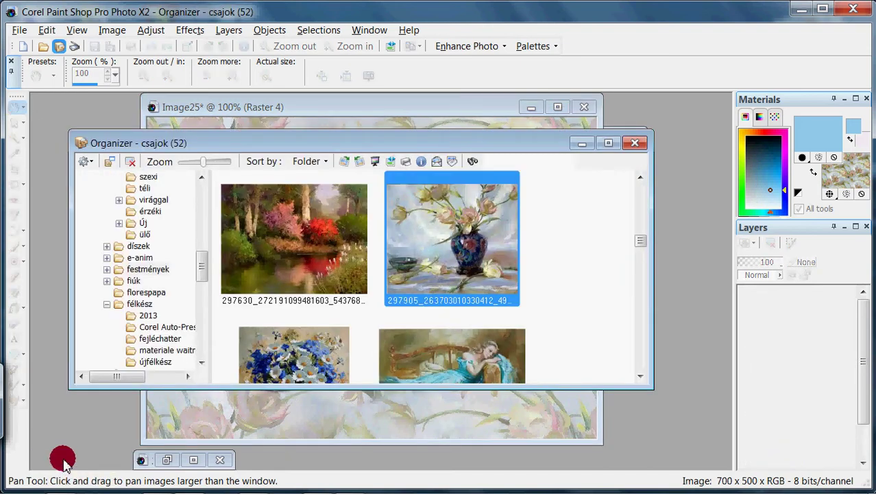
click(577, 250)
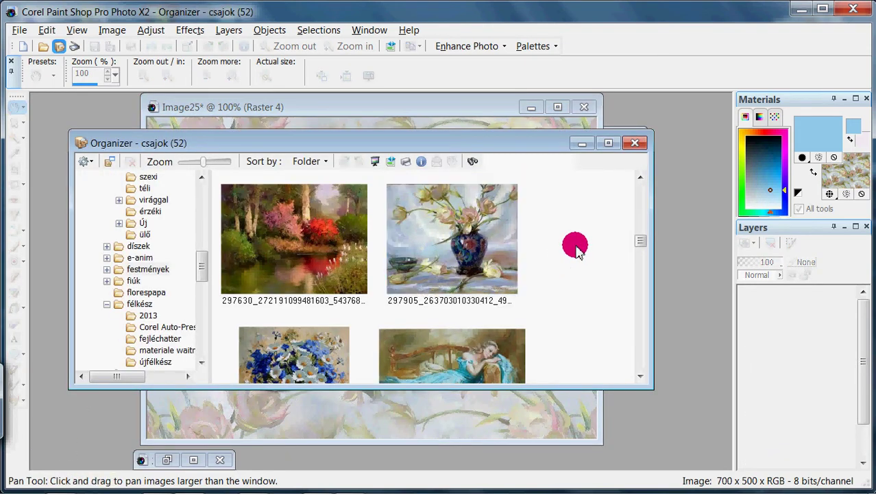
scroll(577, 250, down, 3)
scroll(577, 250, down, 1)
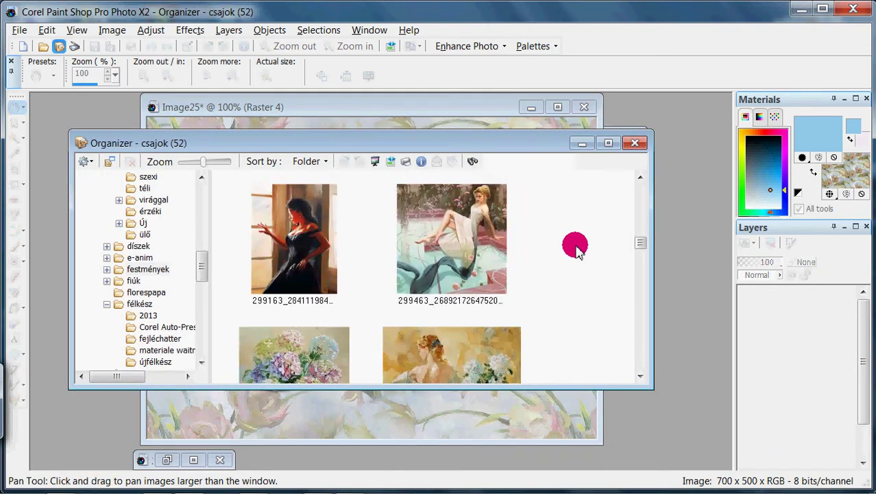
scroll(578, 250, down, 3)
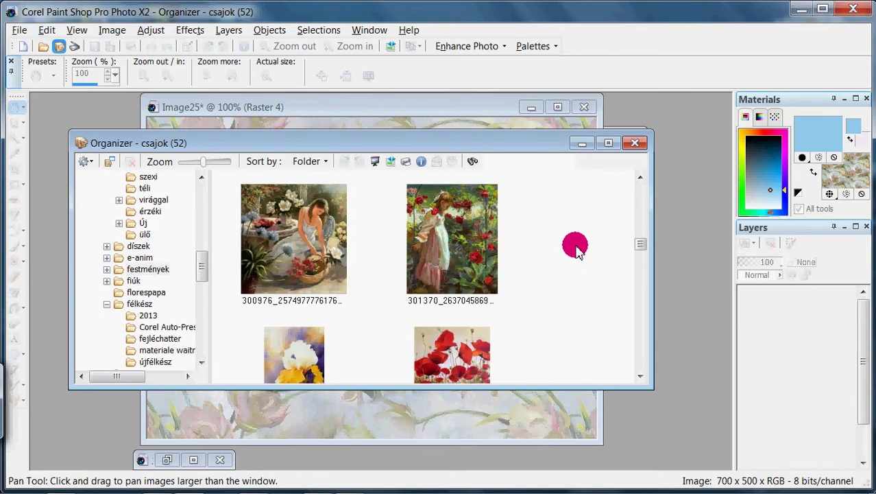
scroll(577, 250, down, 1)
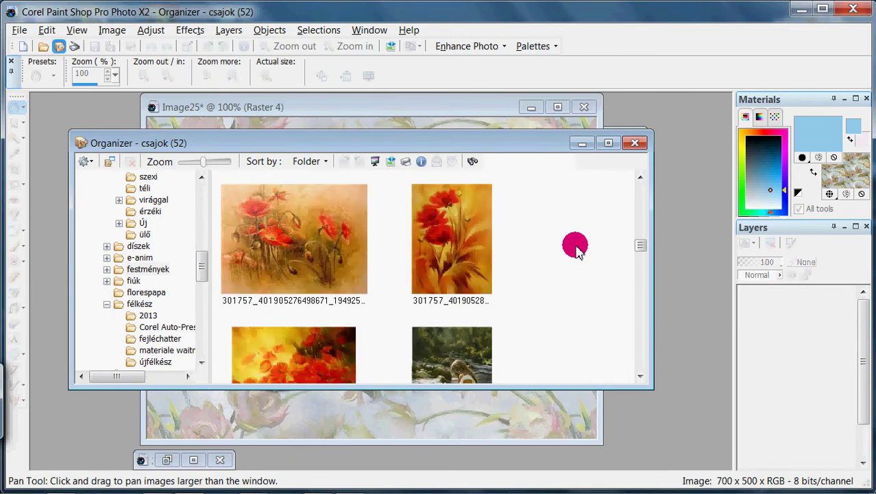
scroll(577, 250, up, 4)
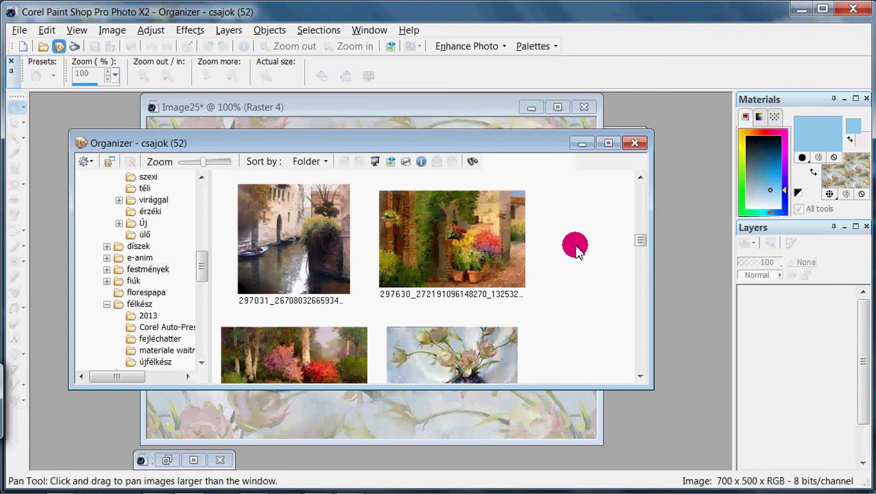
scroll(578, 250, up, 3)
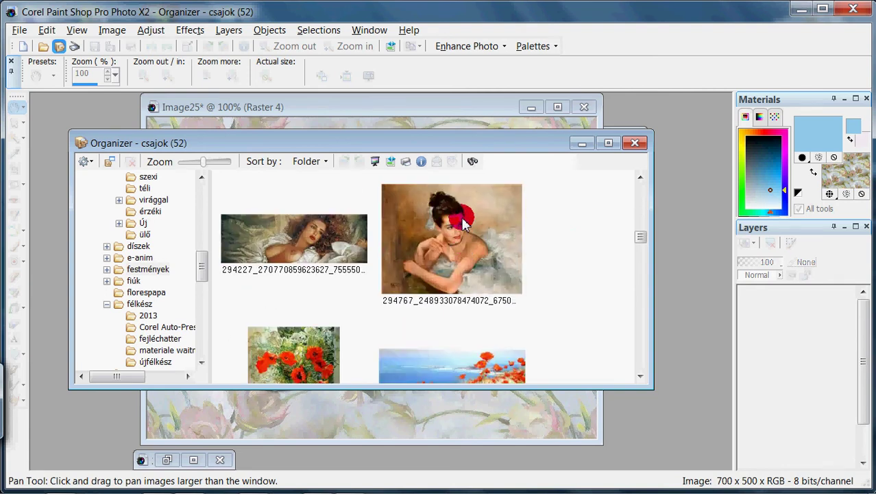
double_click(470, 261)
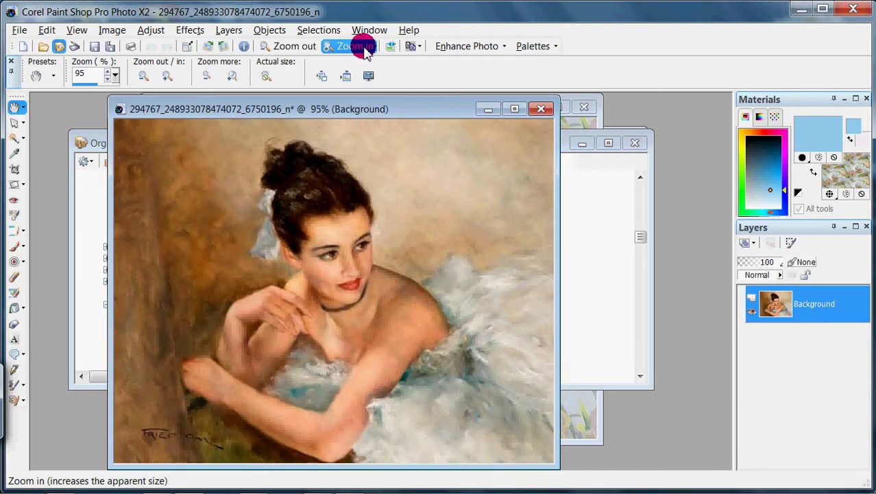
click(580, 143)
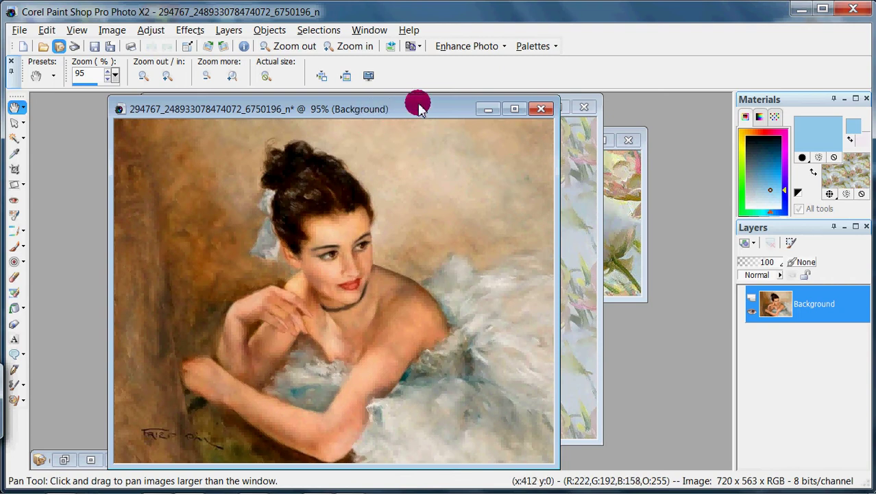
drag(419, 109, 478, 99)
Make a rectangular selection about 322 × 317 pixels around the woman's head and shoulders in the painting
click(22, 137)
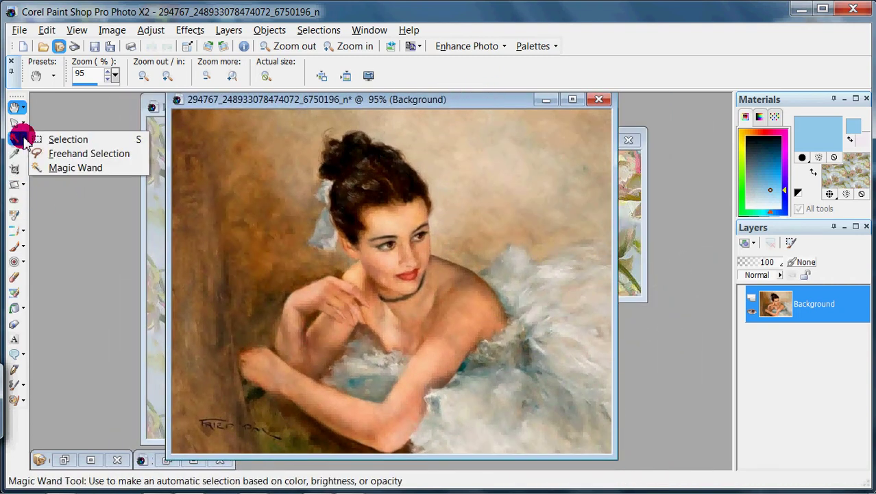
click(45, 140)
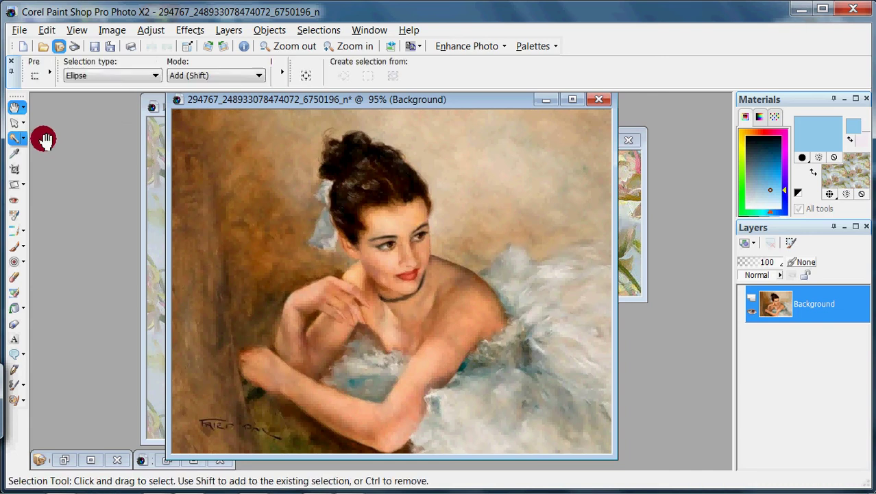
click(153, 74)
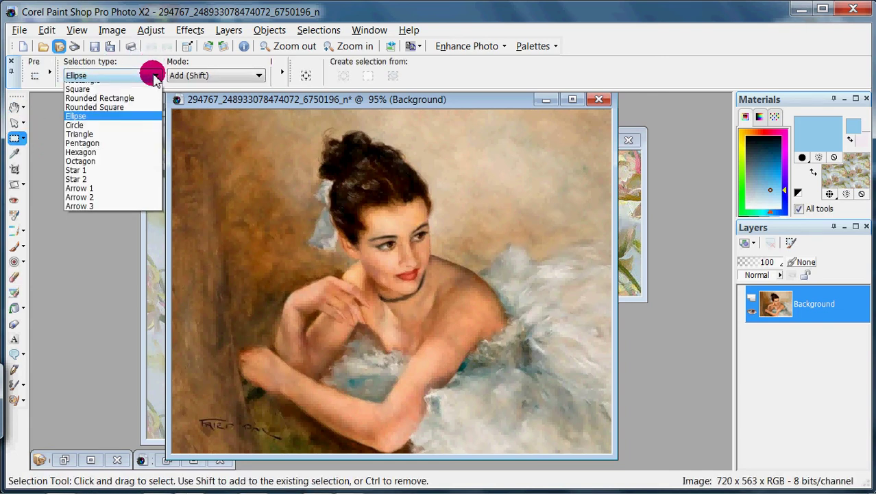
click(82, 88)
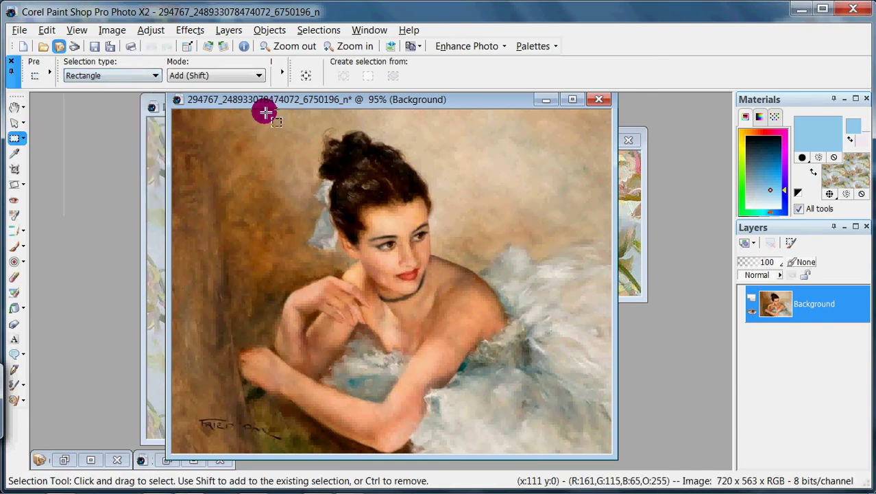
drag(278, 124, 458, 311)
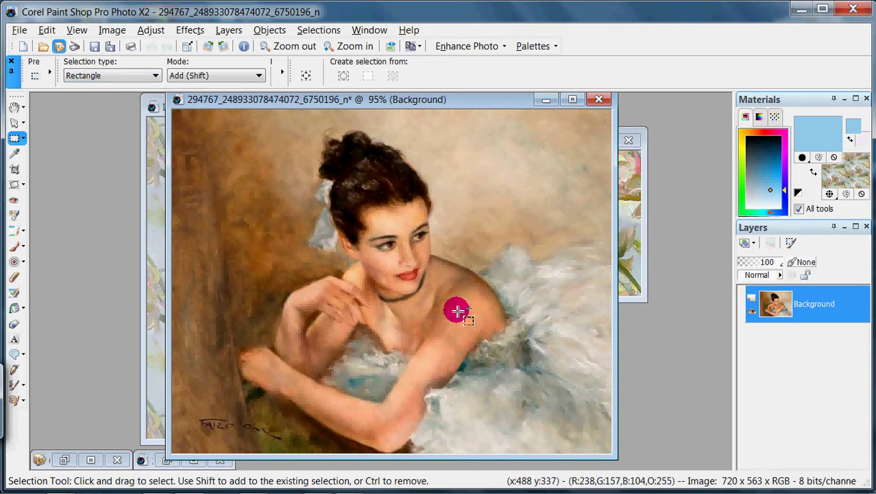
Copy the selected head-and-shoulders area and paste it as a new image
click(14, 107)
right_click(356, 188)
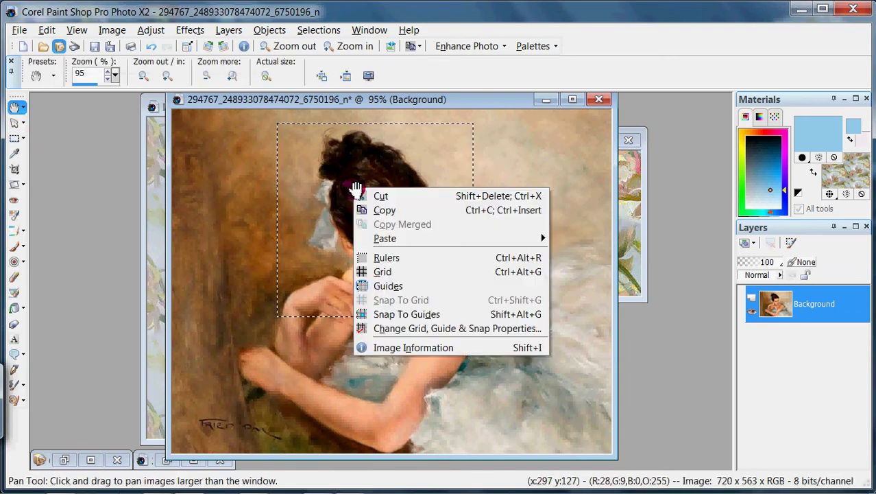
click(400, 212)
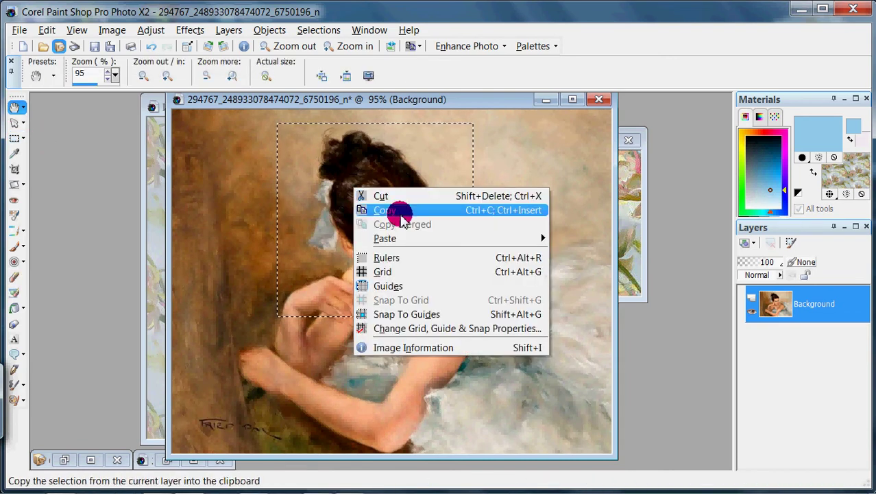
right_click(78, 146)
click(125, 209)
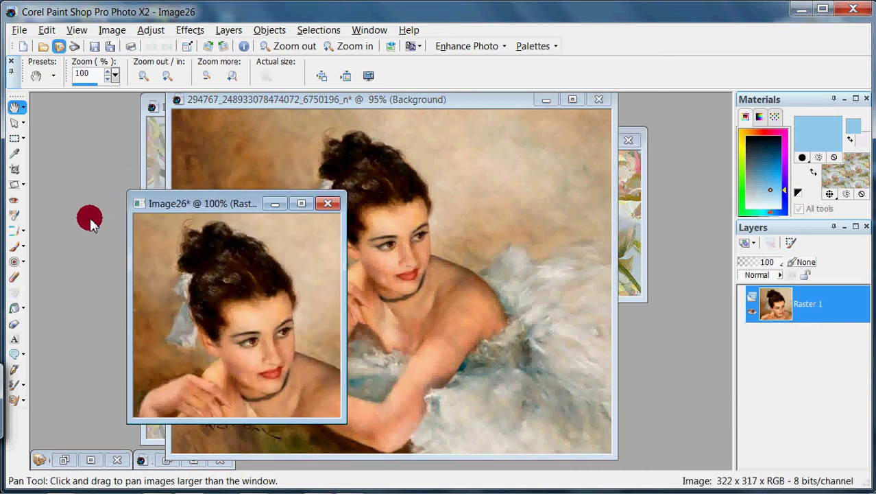
Close the source painting without saving changes and position the cropped portrait's window over the flower background
click(599, 101)
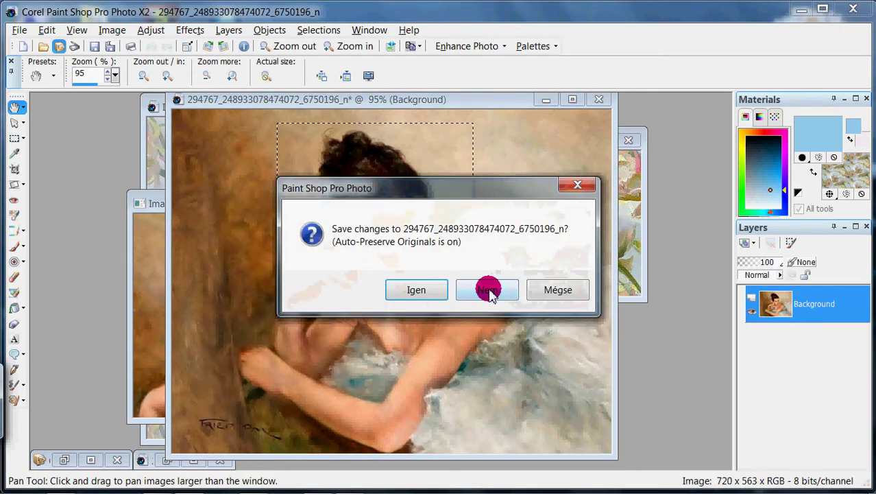
click(488, 290)
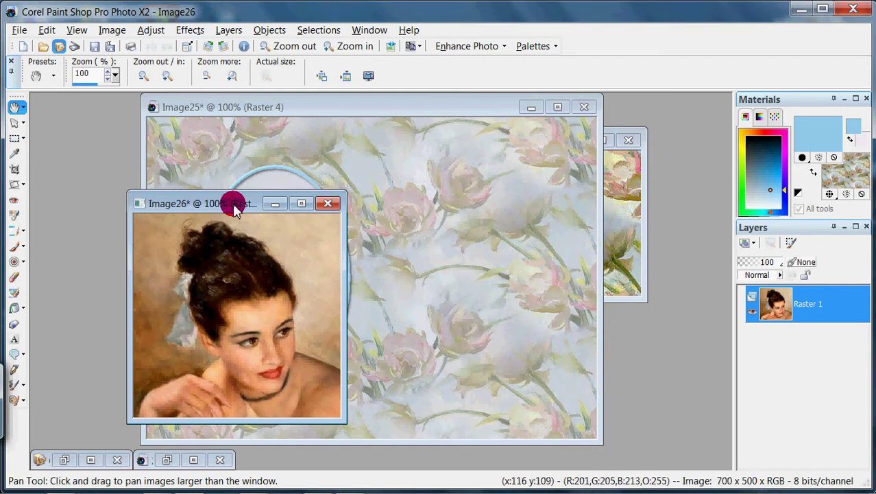
drag(237, 204, 285, 189)
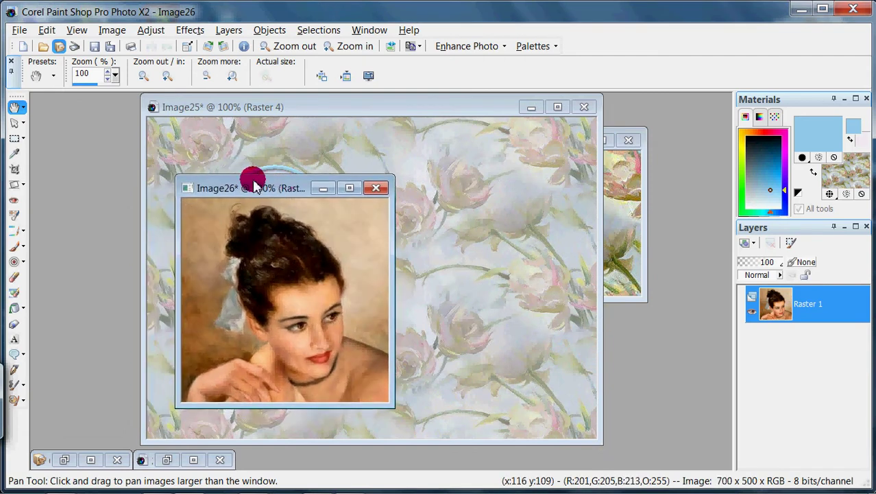
Load the mask 20-20.1jpg from disk onto the portrait, with source luminance, fit to canvas, hide all mask, and invert transparency off
click(229, 29)
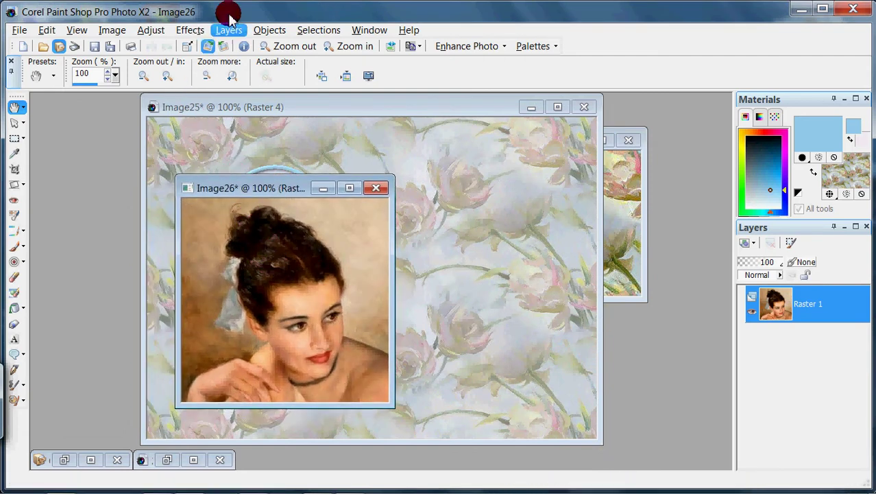
click(245, 226)
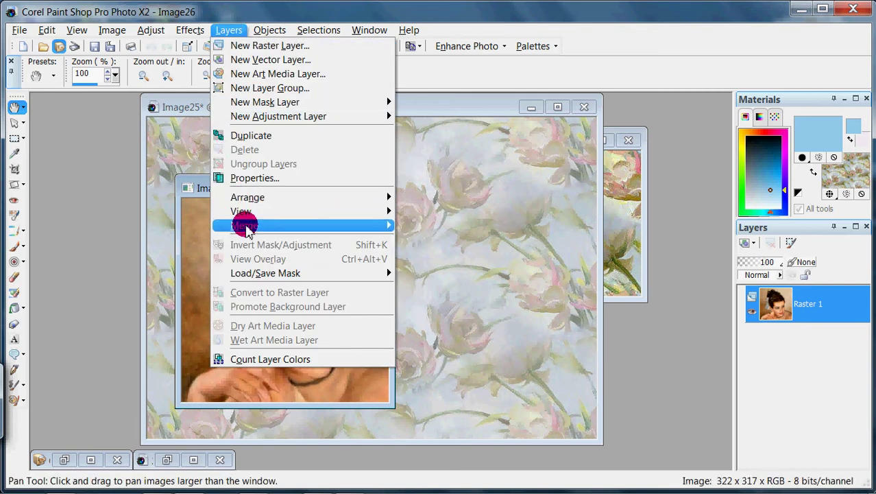
mouse_move(254, 273)
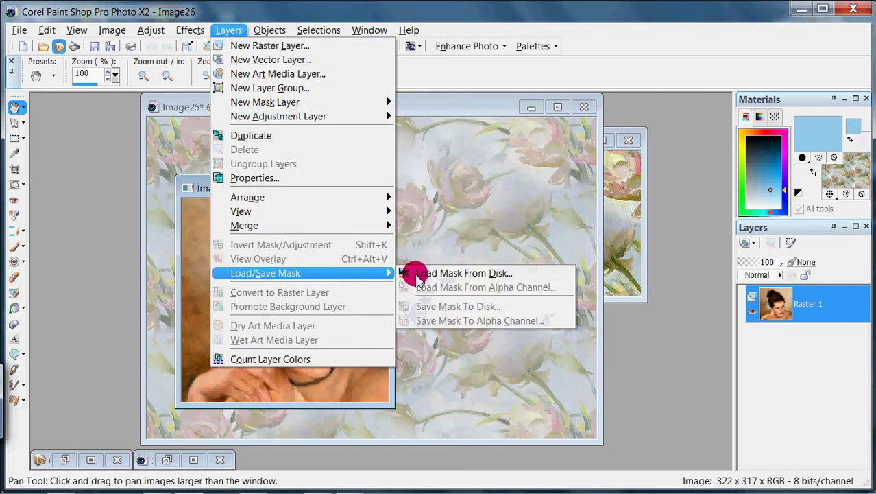
click(446, 275)
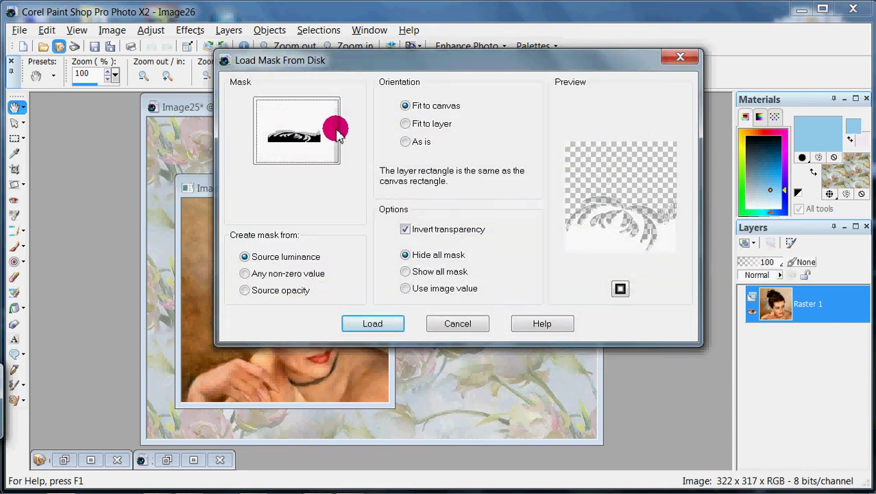
click(338, 133)
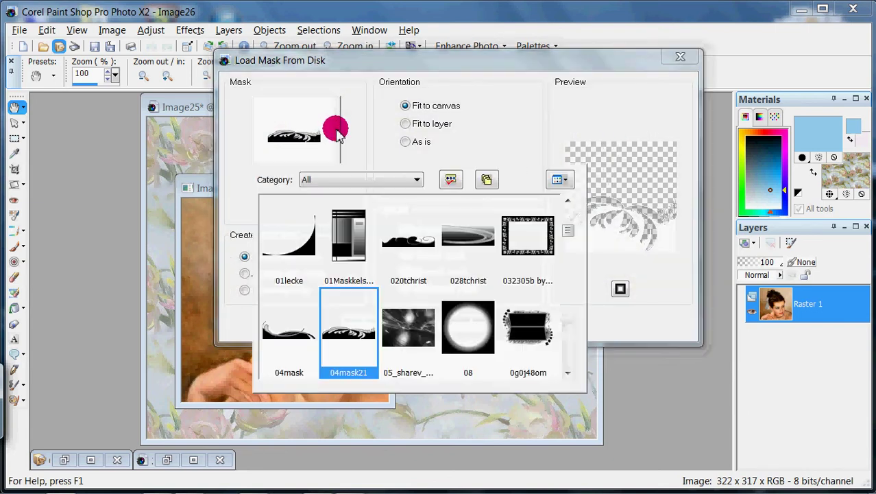
scroll(344, 293, down, 5)
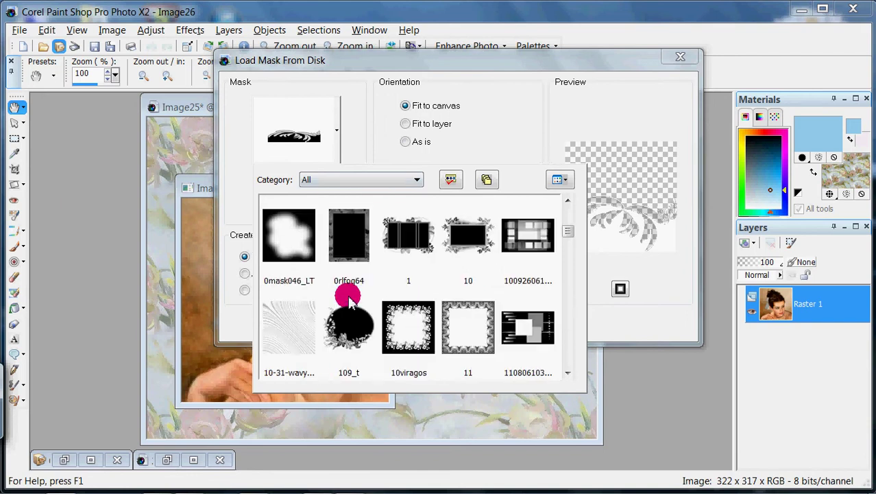
scroll(348, 301, down, 3)
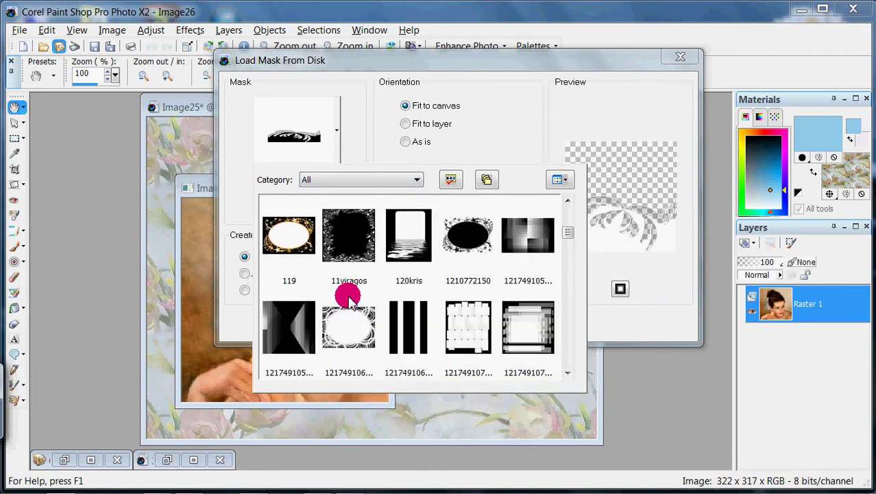
scroll(348, 302, down, 1)
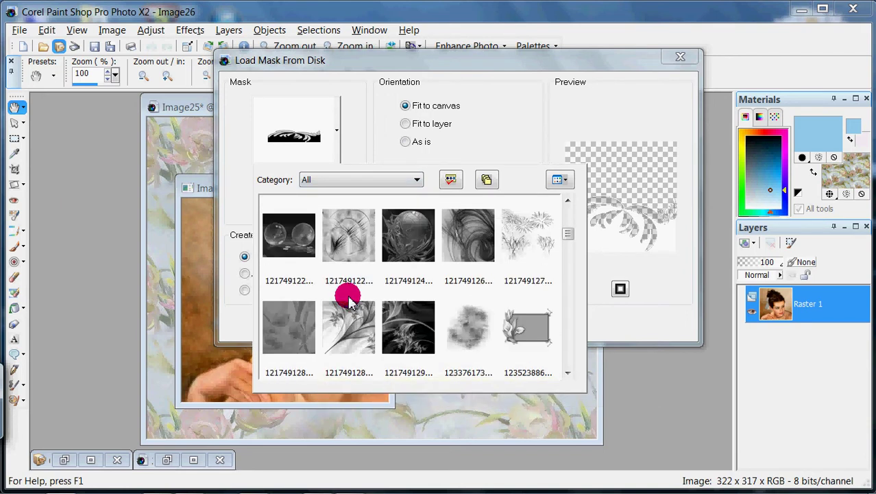
scroll(348, 301, down, 3)
scroll(348, 301, down, 4)
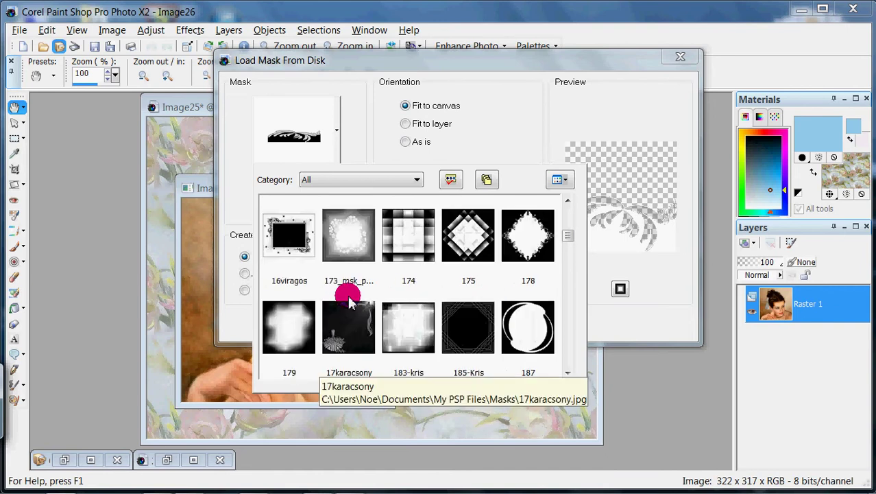
scroll(348, 301, down, 2)
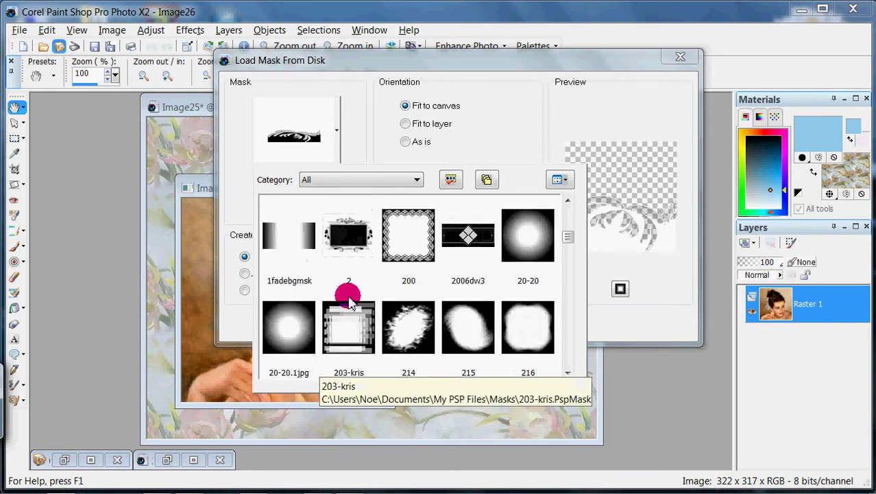
click(296, 329)
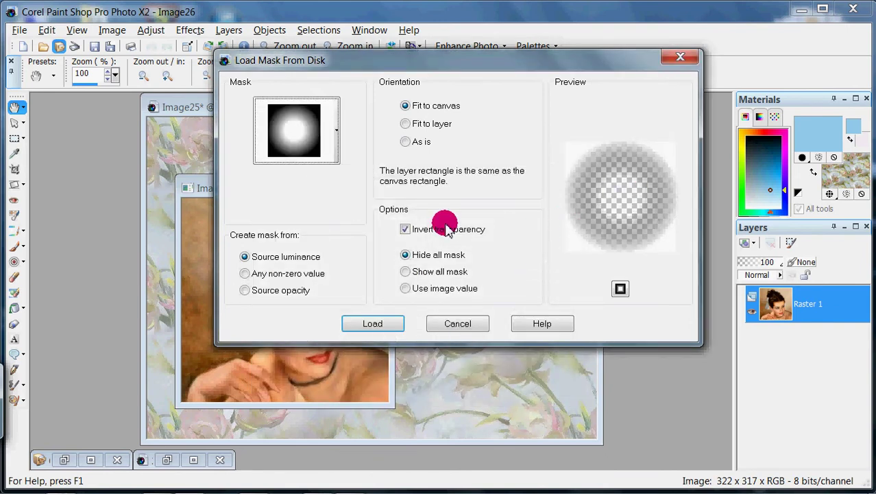
click(406, 229)
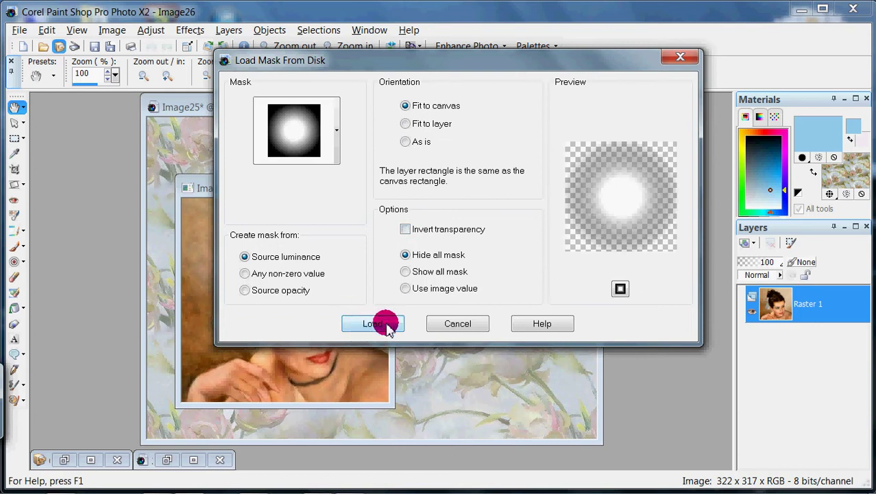
click(374, 324)
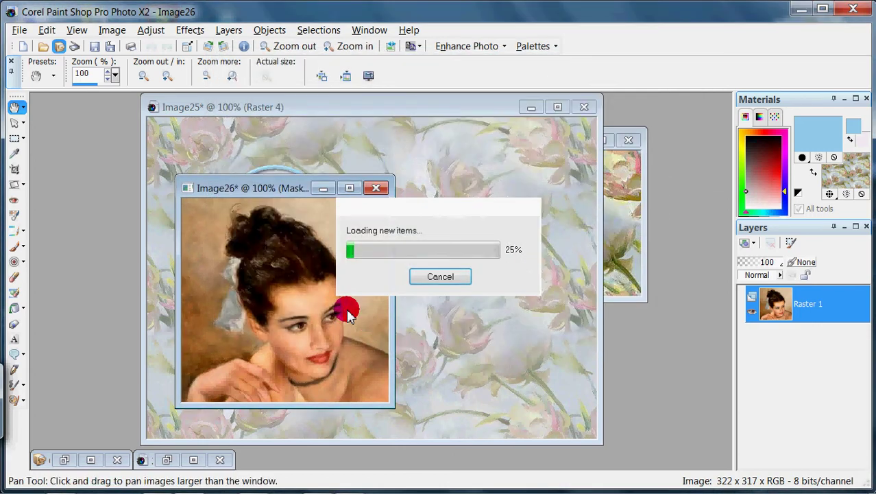
Merge the portrait's mask group into a single layer
right_click(287, 293)
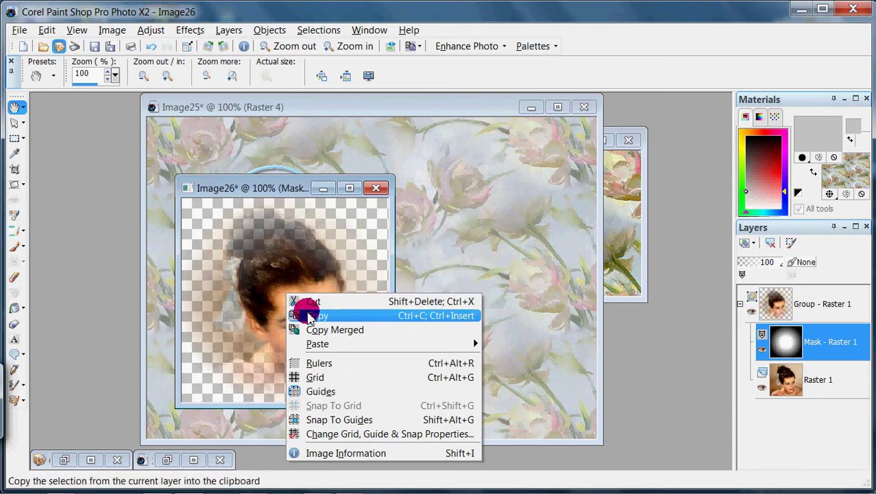
click(232, 31)
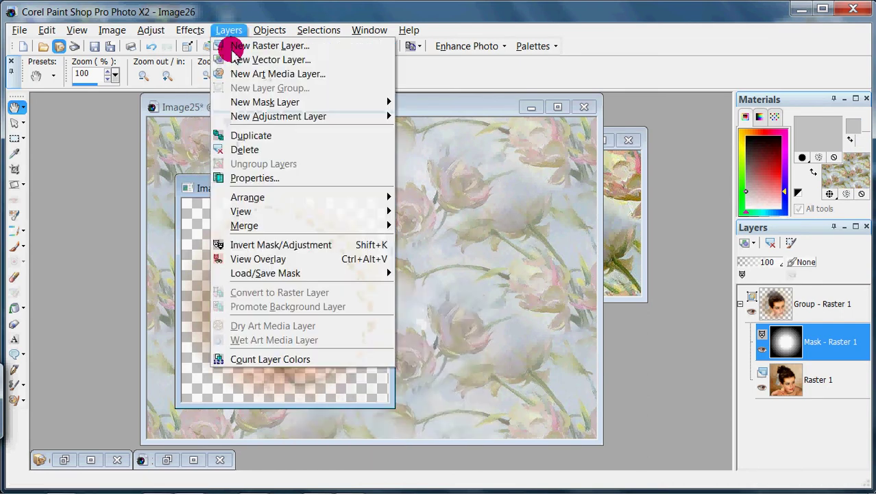
mouse_move(269, 233)
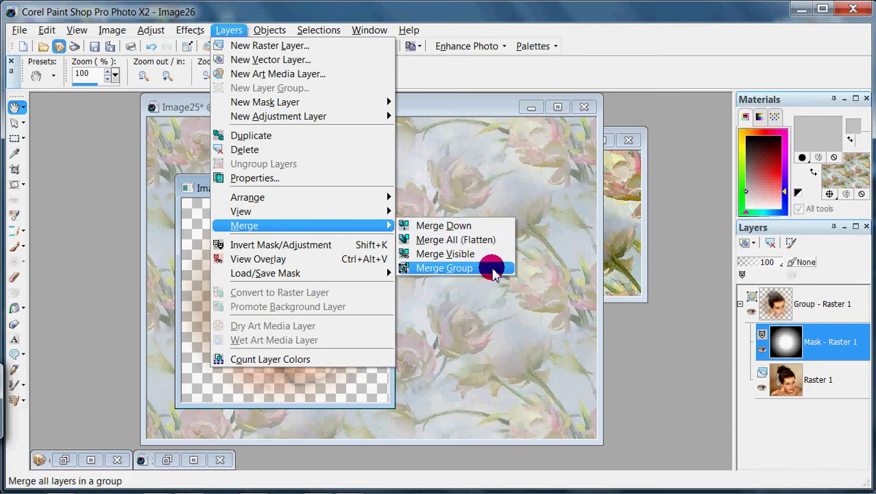
click(491, 268)
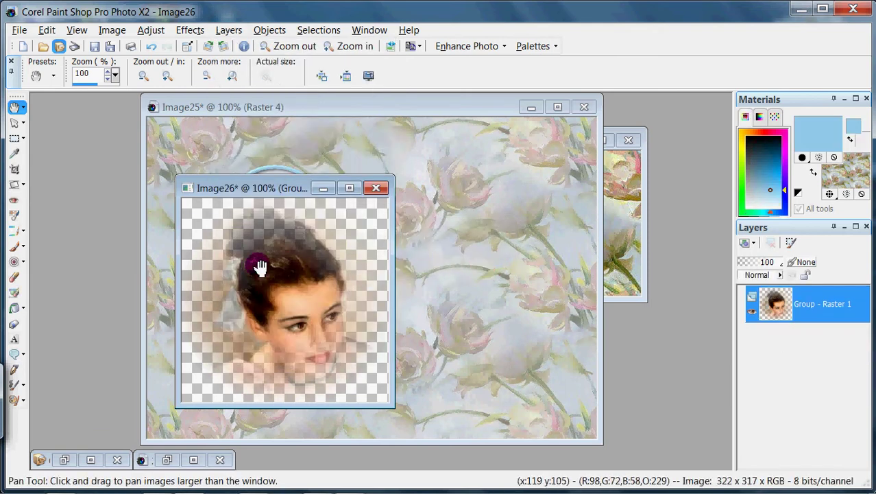
Copy the softly masked portrait and switch to the flower-pattern image with the oval frame
right_click(297, 265)
click(319, 286)
click(461, 268)
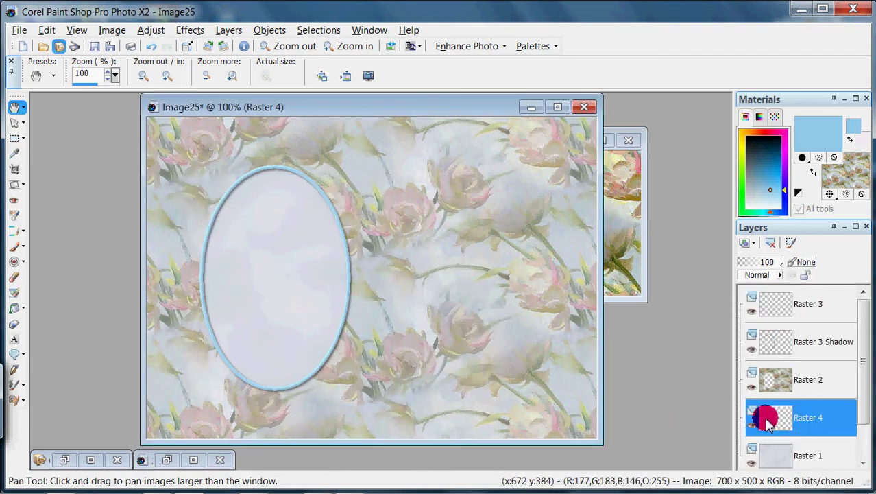
Paste the portrait as a new selection on Raster 4 and place it inside the oval frame
right_click(235, 224)
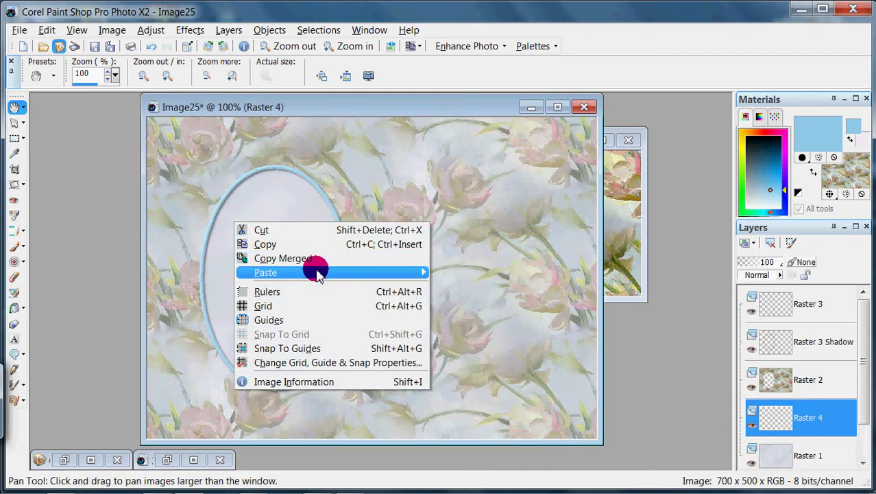
mouse_move(313, 272)
click(499, 300)
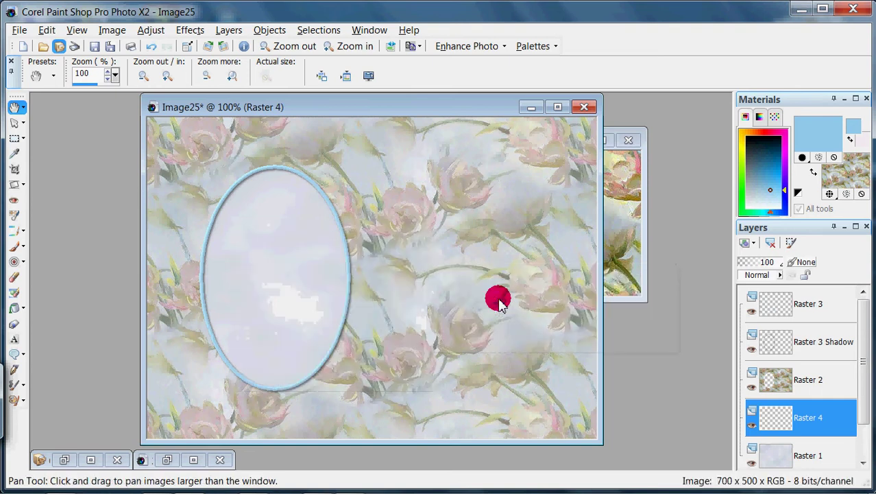
click(331, 289)
drag(331, 289, 277, 267)
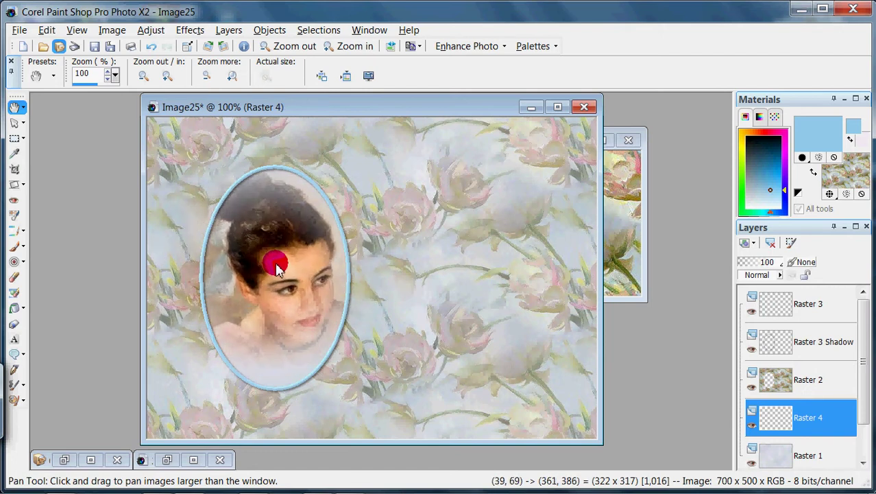
click(275, 264)
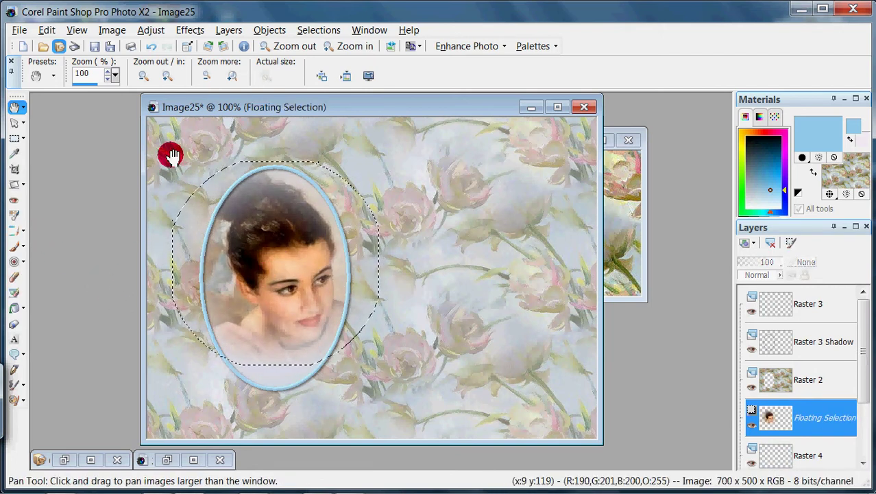
Deselect the floating portrait placed in the oval frame
click(317, 30)
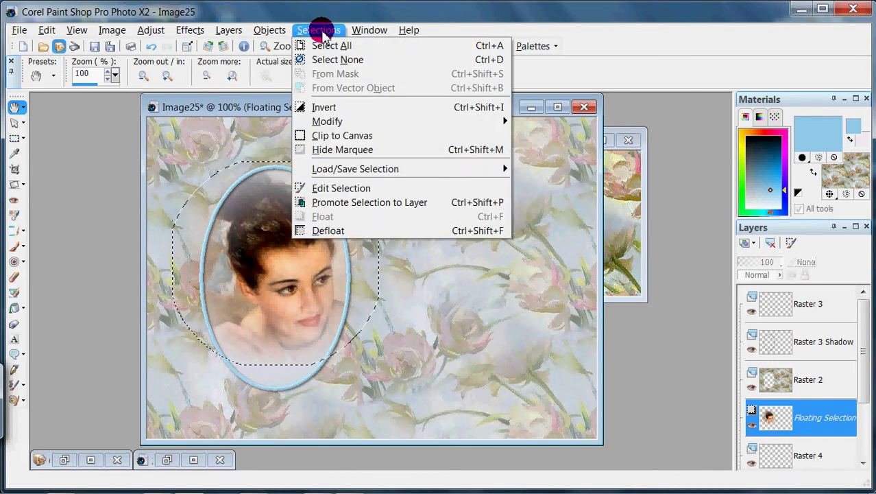
Activate the Eraser tool so that the floating portrait selection is promoted to its own layer
click(88, 213)
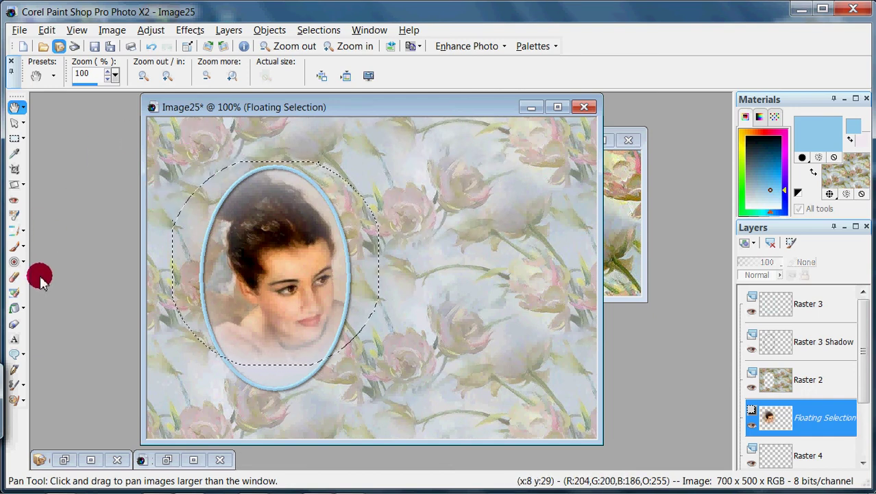
click(13, 277)
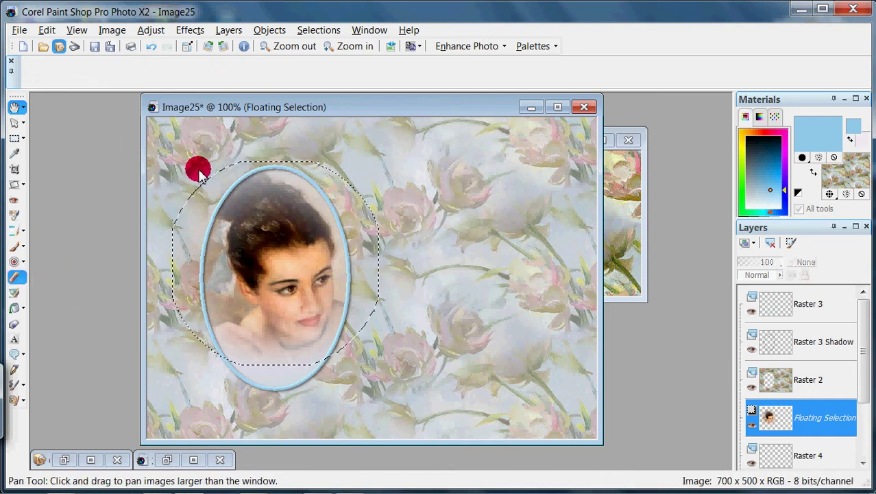
key(ctrl+d)
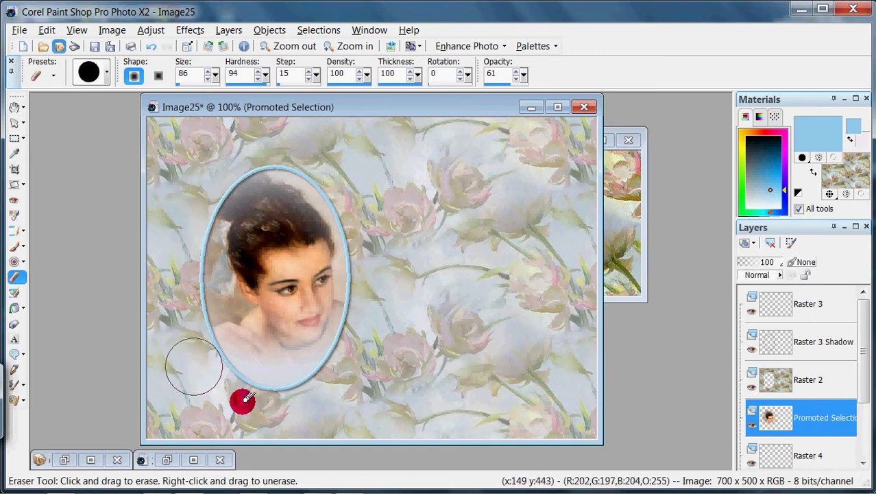
key(ctrl+shift+m)
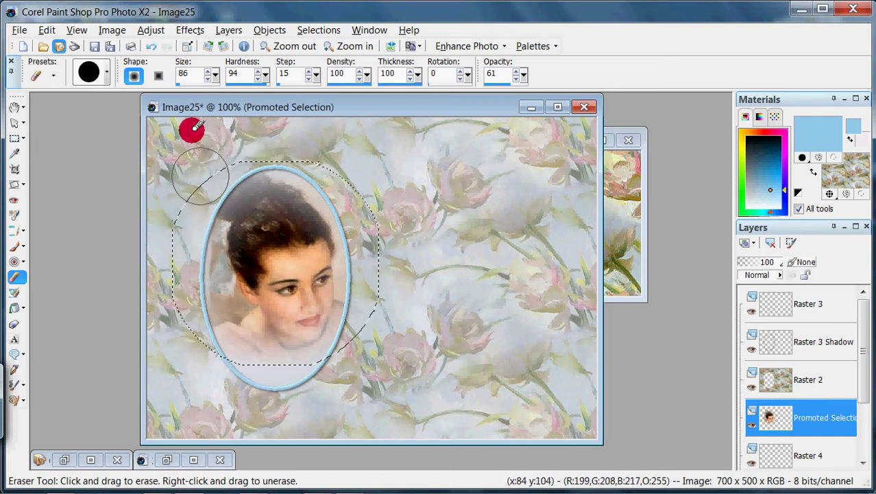
click(151, 47)
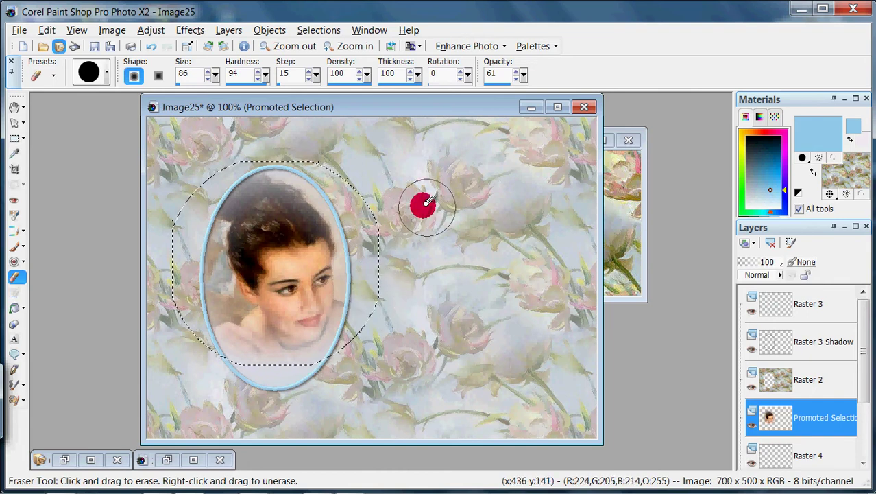
Switch to the Pan tool and remove the selection around the portrait
click(14, 106)
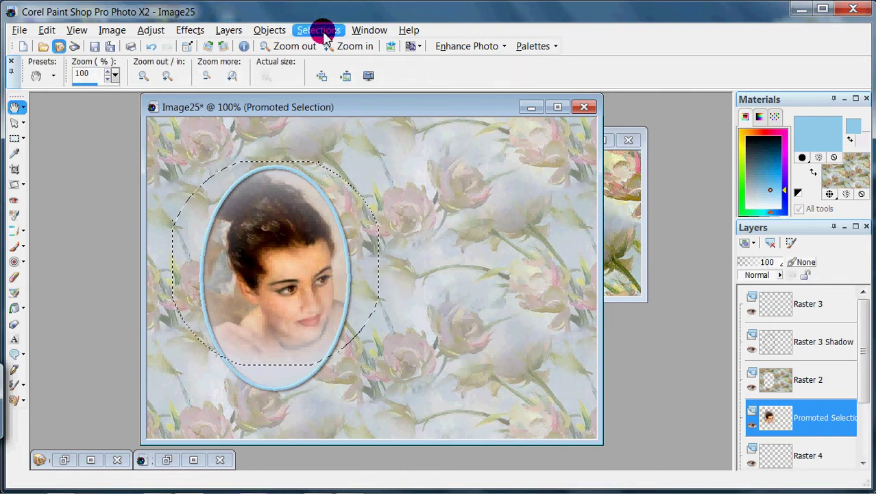
click(319, 30)
click(319, 58)
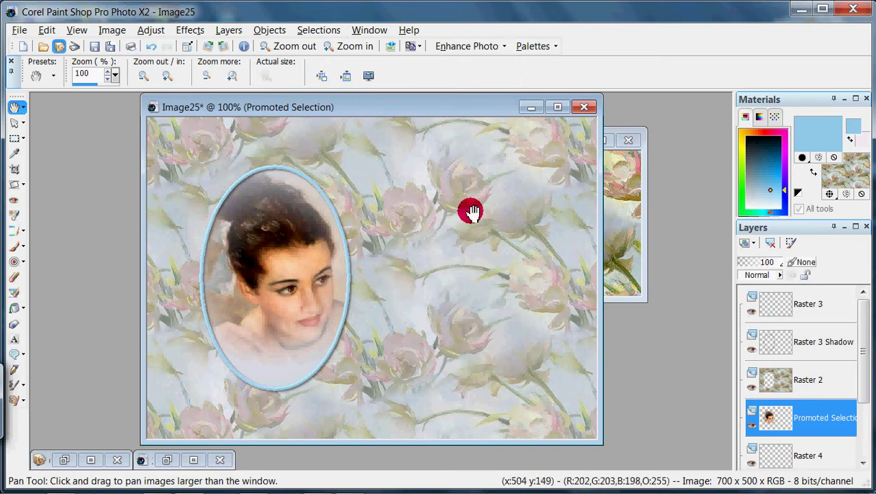
Move the Image25 and Image24 windows further apart in the workspace and leave Image25 active
drag(433, 110, 376, 101)
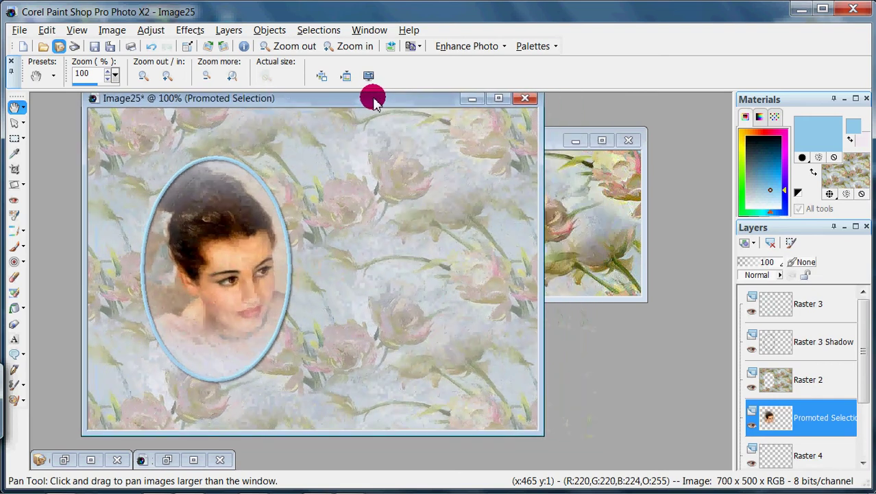
click(552, 146)
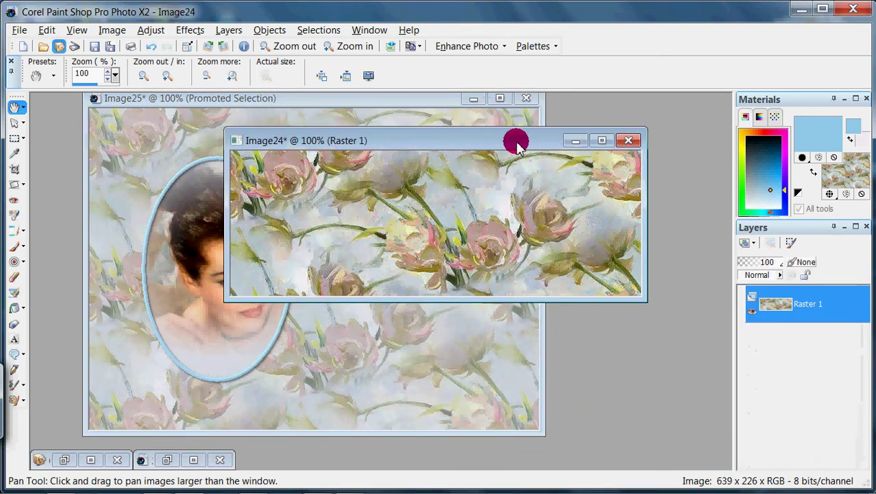
drag(513, 137, 600, 110)
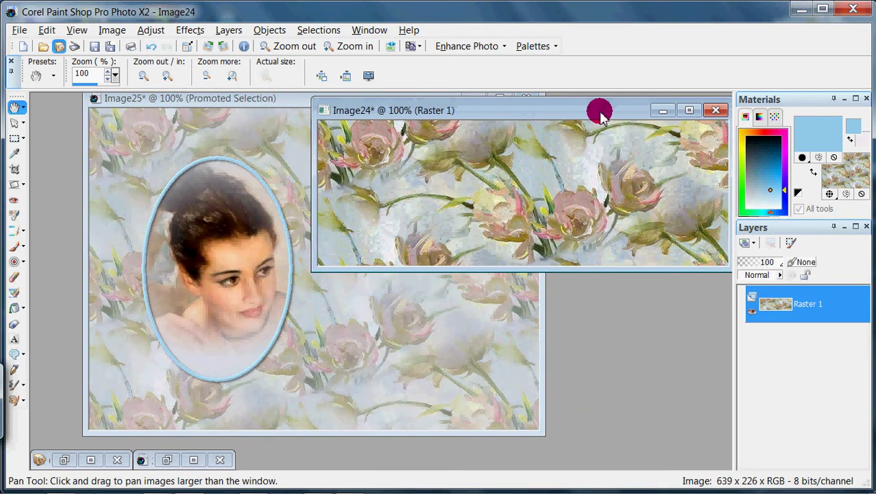
click(255, 101)
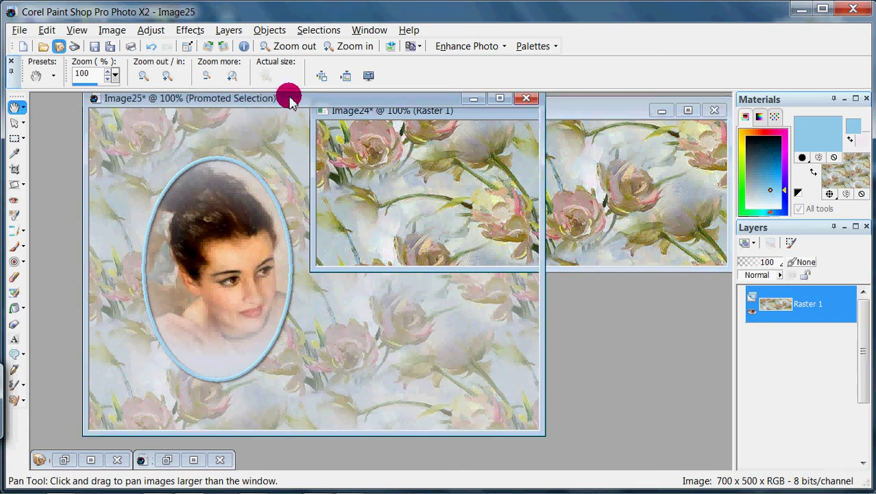
drag(430, 98, 443, 101)
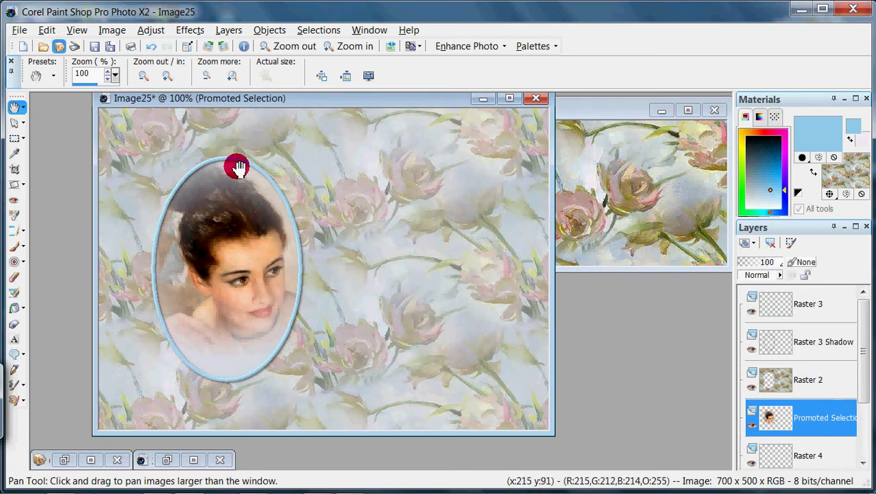
Activate the Preset Shape tool and choose the RA_fleurons_i ornament as its shape
click(24, 355)
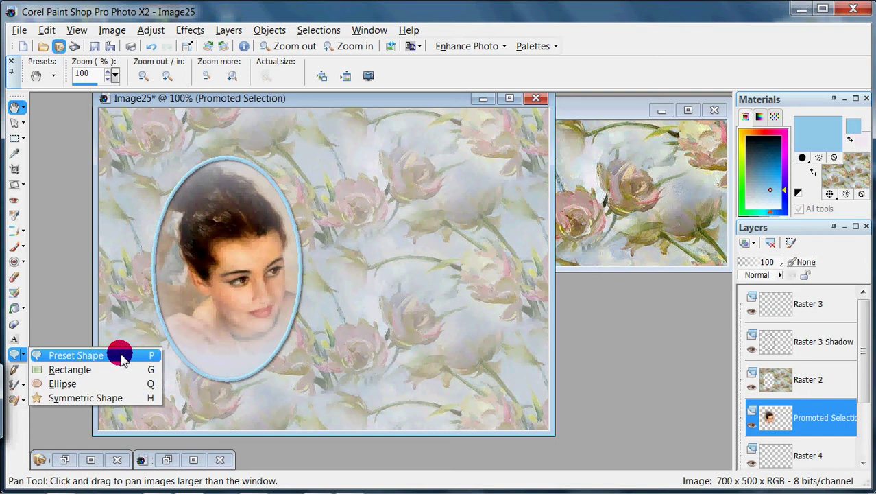
click(121, 357)
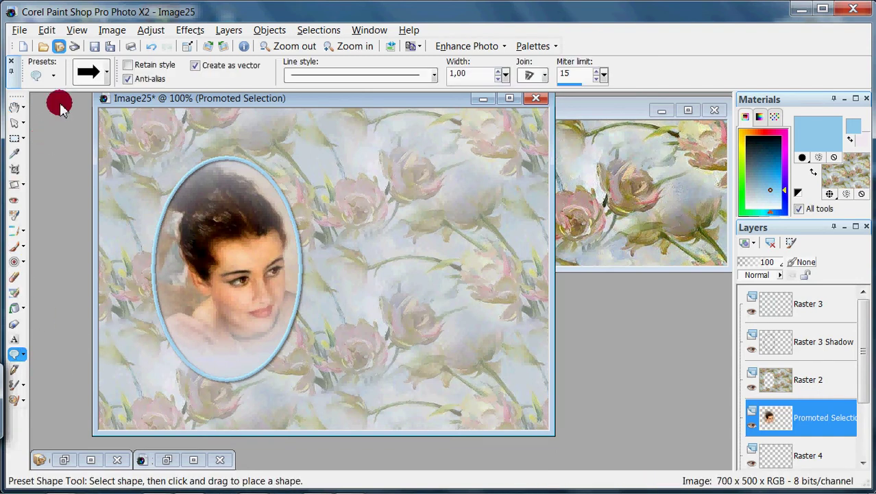
click(108, 72)
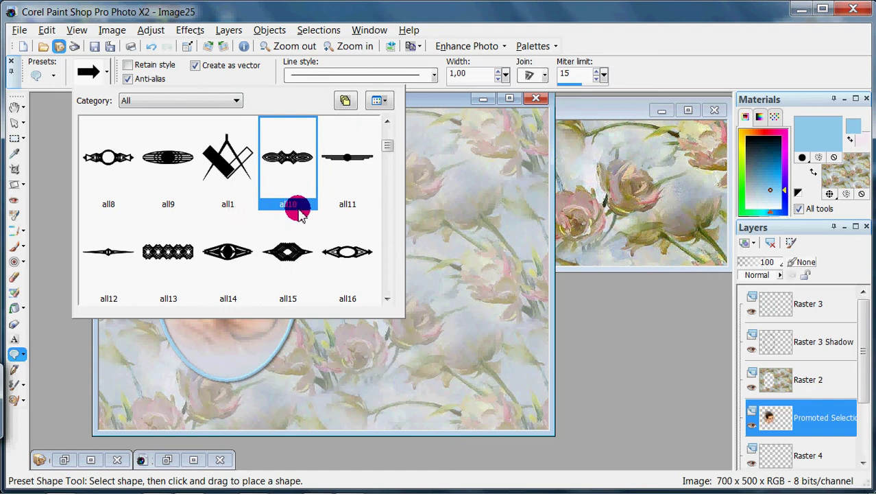
scroll(305, 210, down, 10)
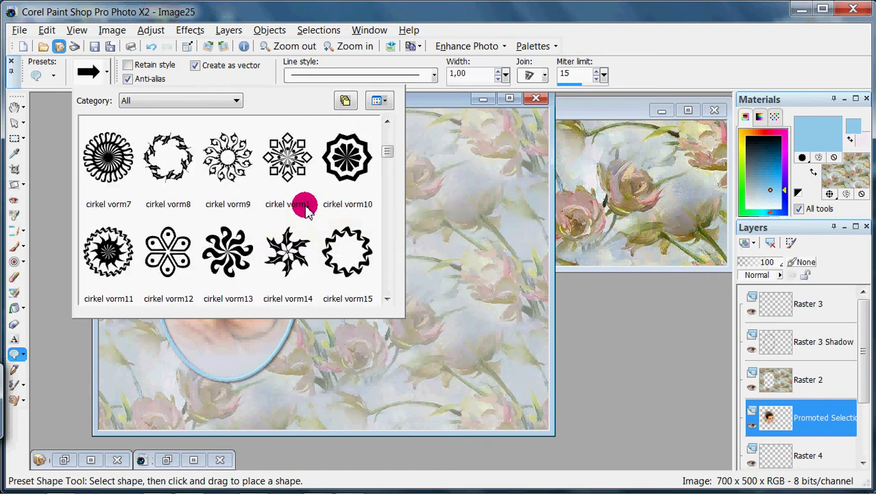
scroll(305, 210, down, 3)
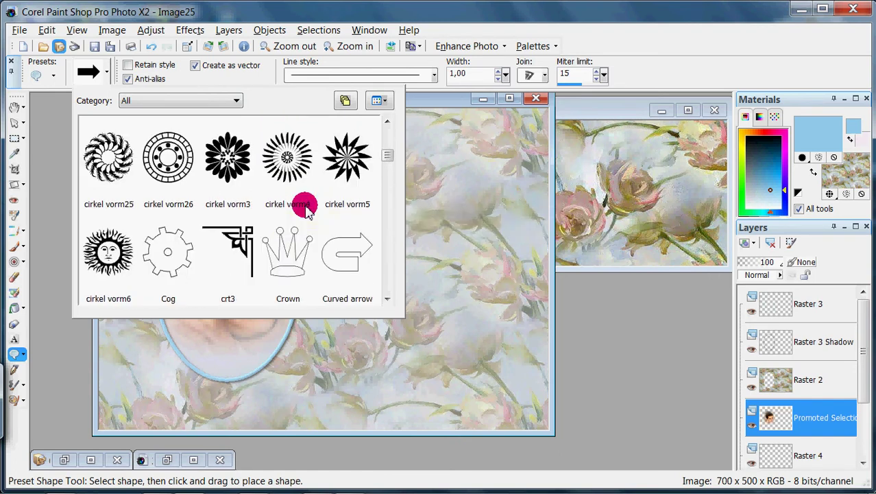
scroll(305, 210, down, 6)
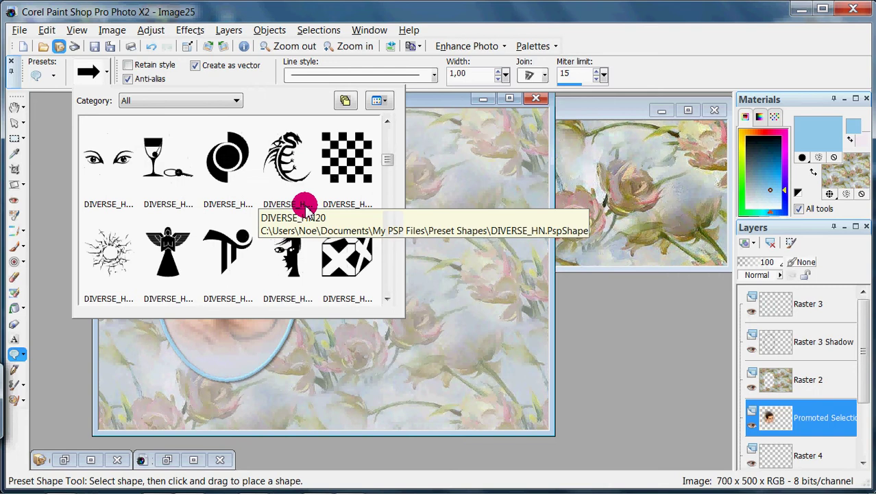
scroll(305, 210, down, 6)
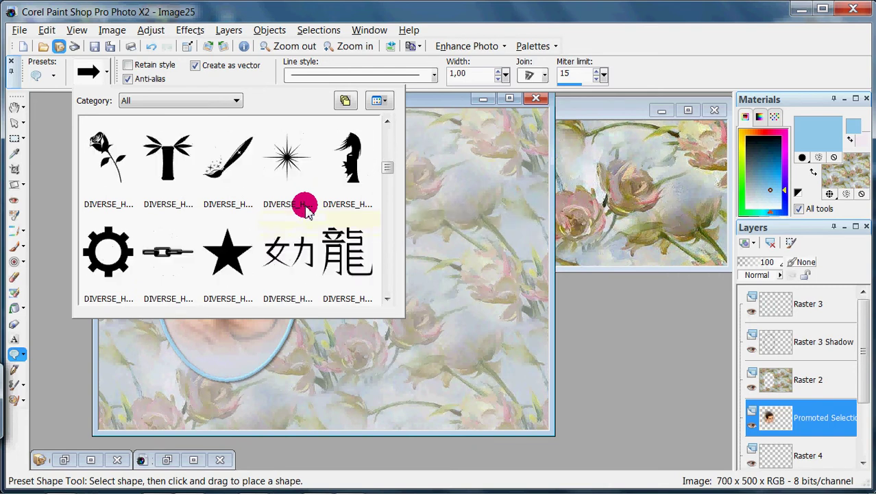
scroll(305, 210, down, 6)
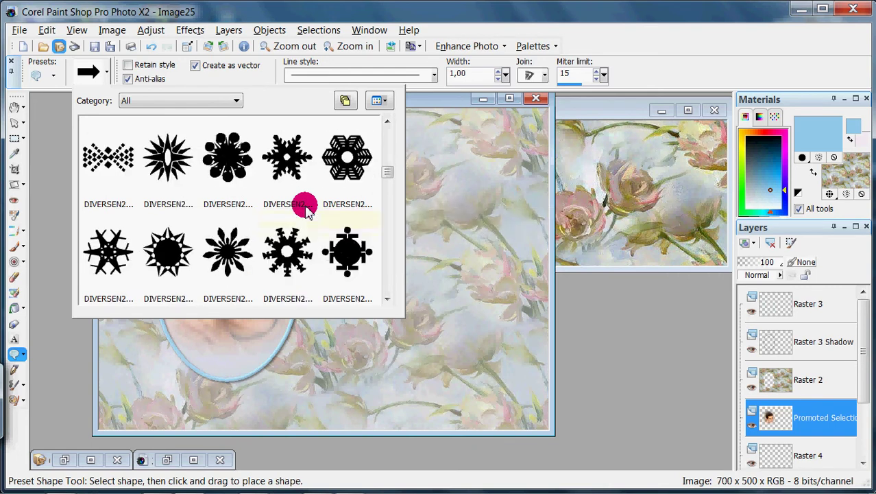
scroll(305, 210, down, 6)
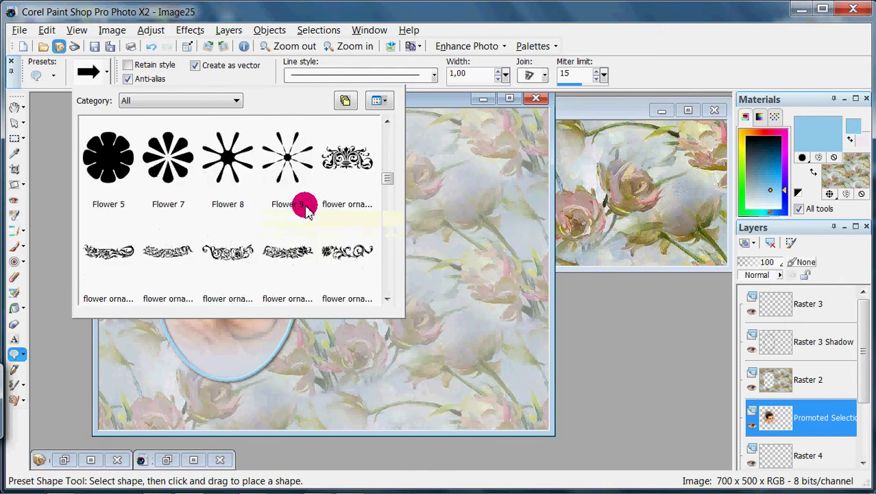
scroll(305, 210, down, 6)
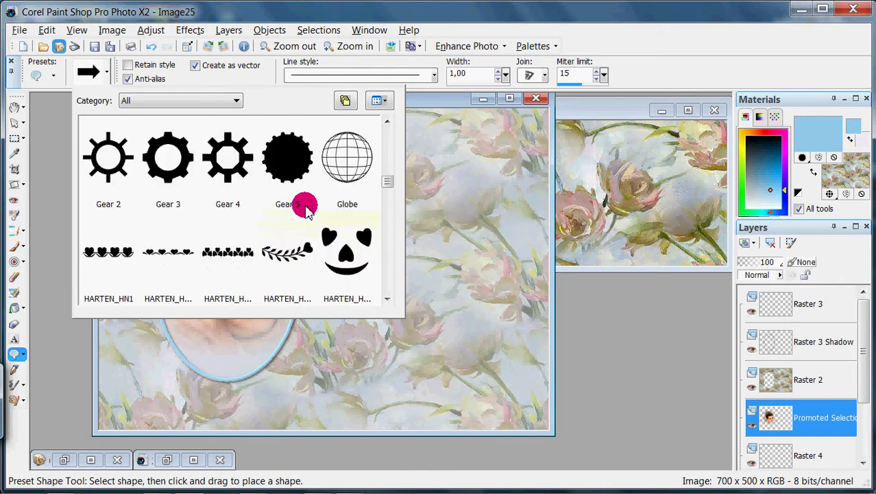
scroll(305, 210, down, 6)
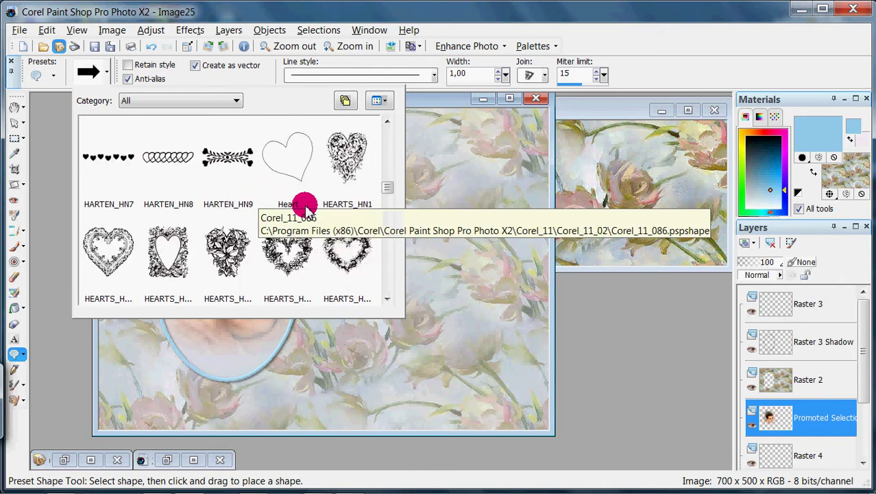
scroll(307, 211, down, 6)
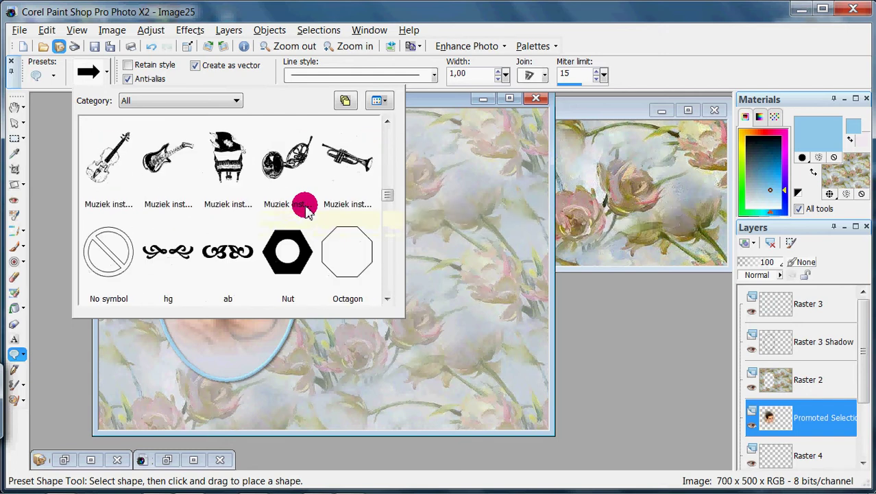
scroll(307, 212, down, 4)
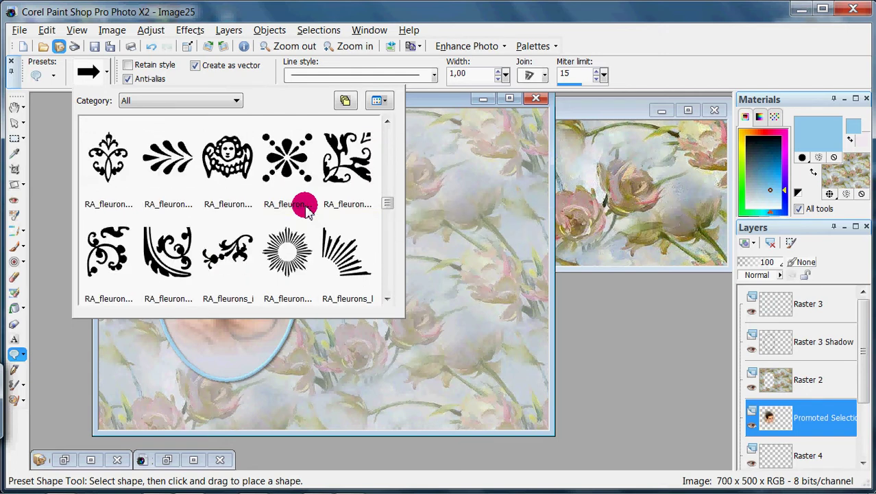
click(233, 254)
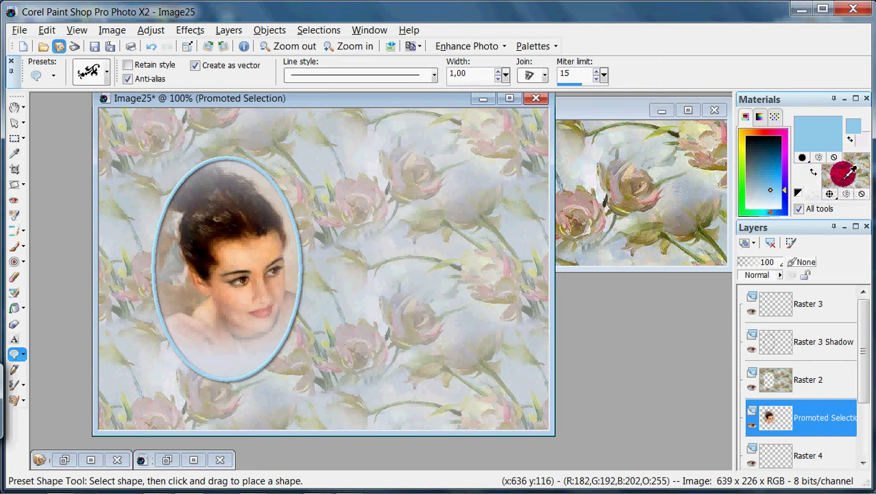
Change the background material from the floral pattern to the solid light blue #91cceb
click(813, 219)
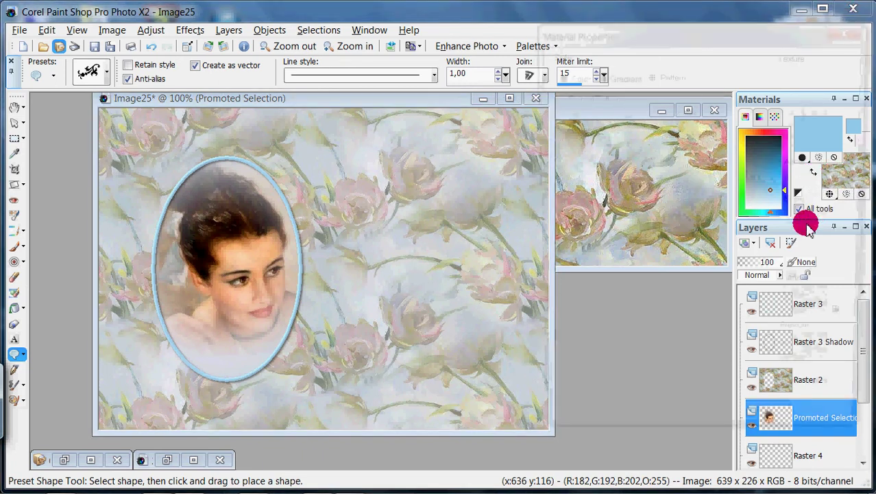
click(562, 74)
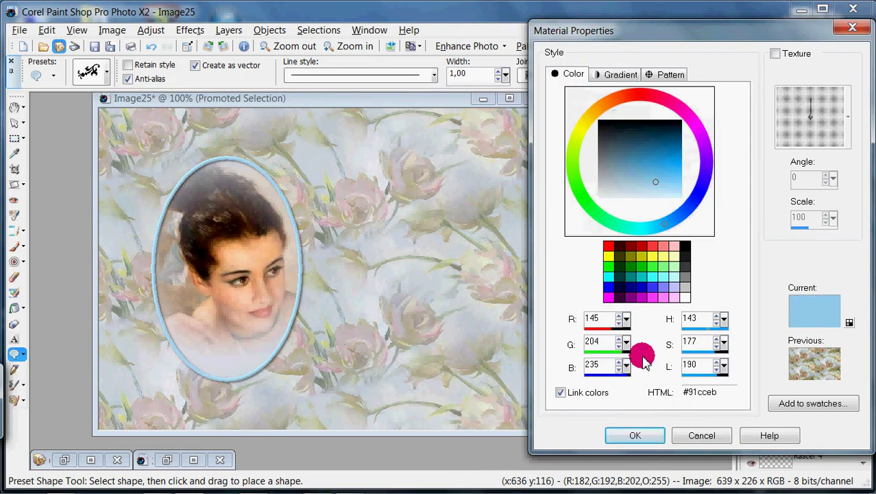
click(645, 435)
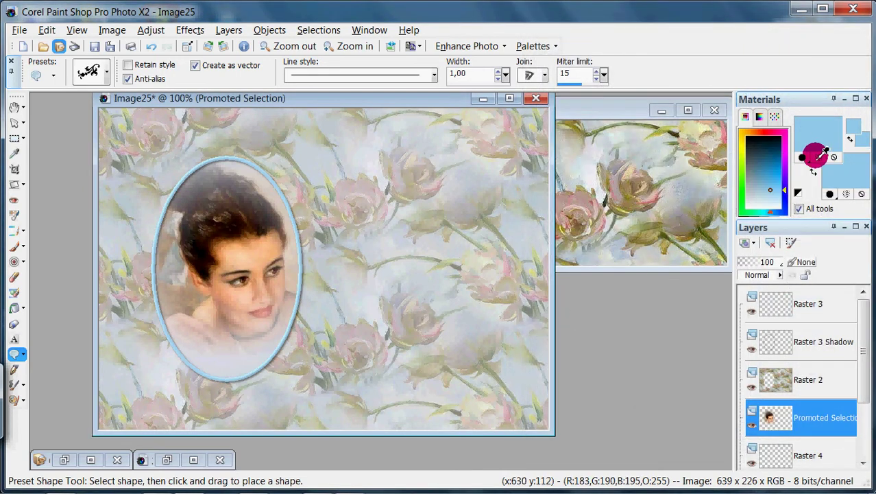
Change the foreground material from a solid colour to a gradient
click(771, 205)
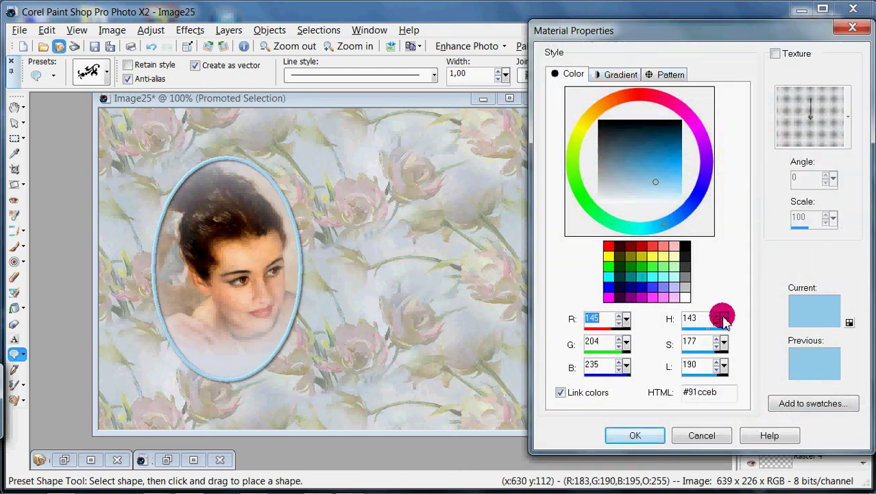
click(685, 298)
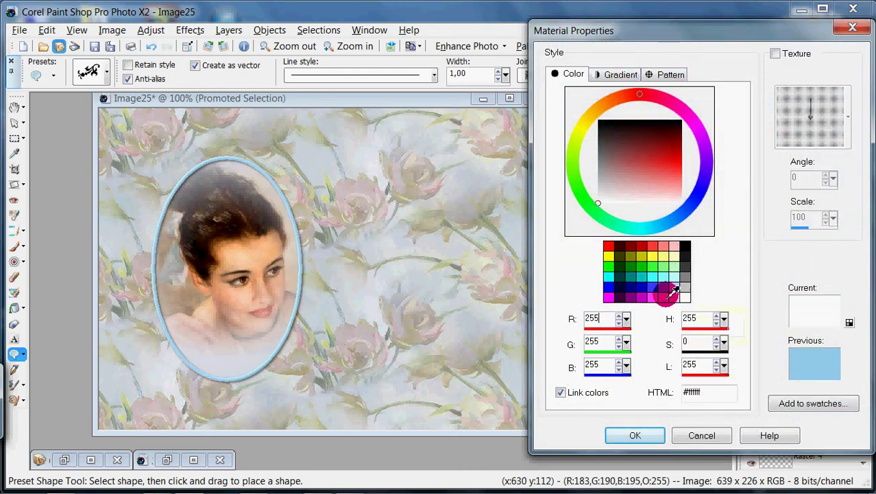
click(618, 73)
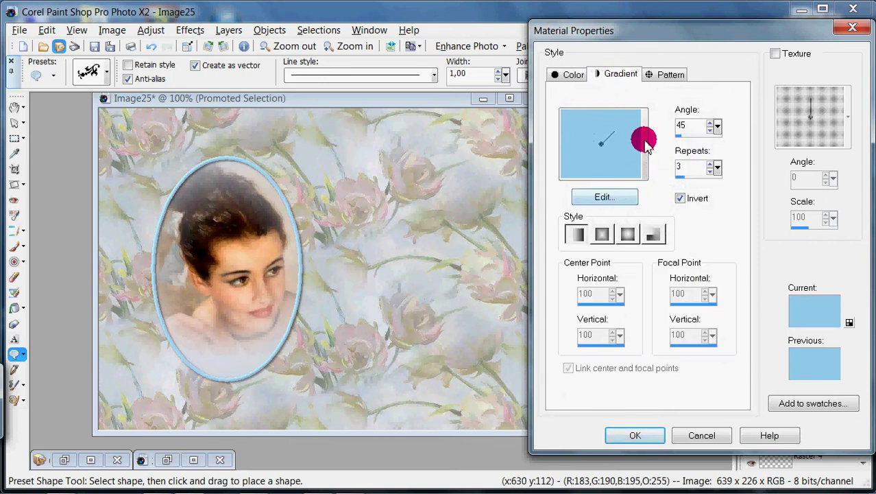
click(638, 435)
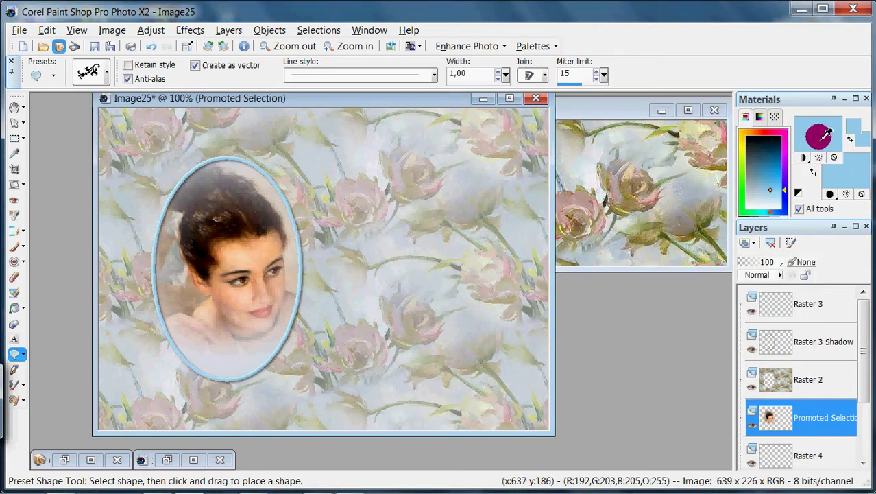
Choose the foreground-background gradient preset as the foreground material
click(822, 153)
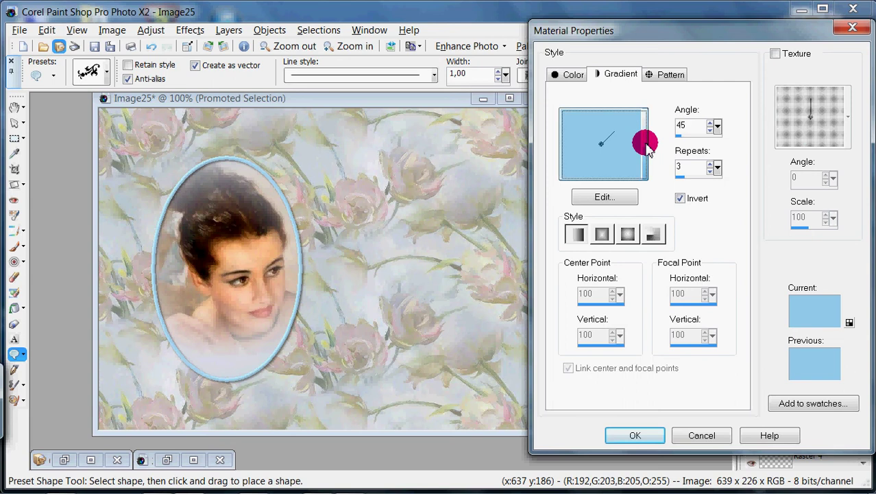
click(645, 144)
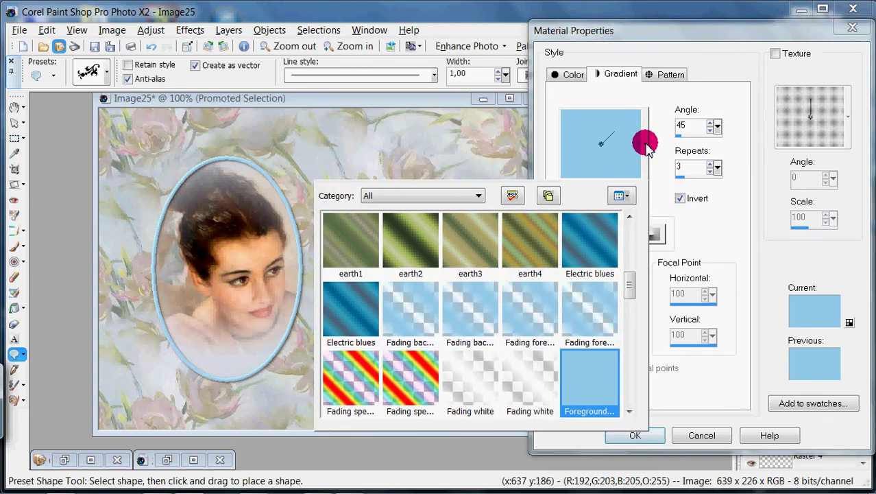
click(594, 389)
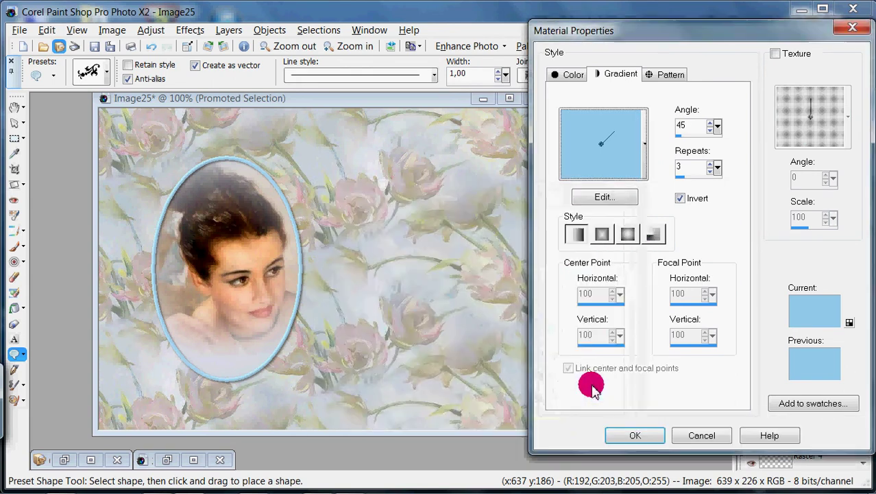
click(634, 435)
Change the solid light blue background material to white #ffffff
click(814, 173)
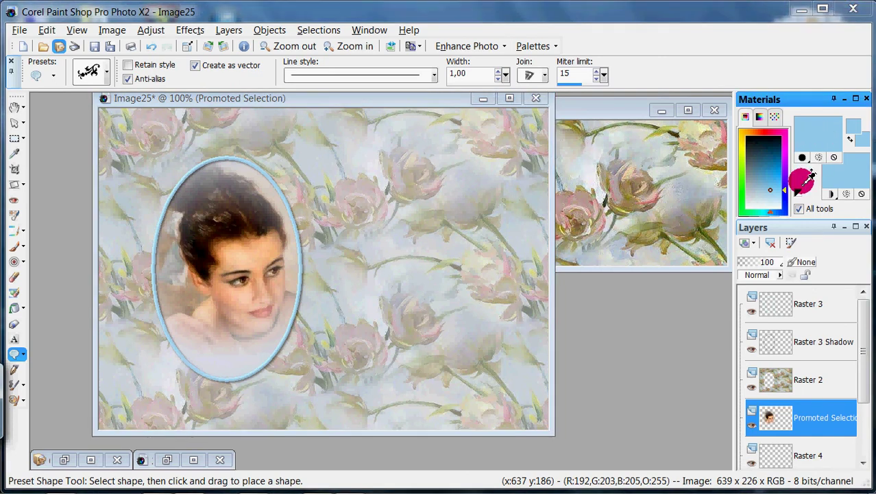
click(810, 175)
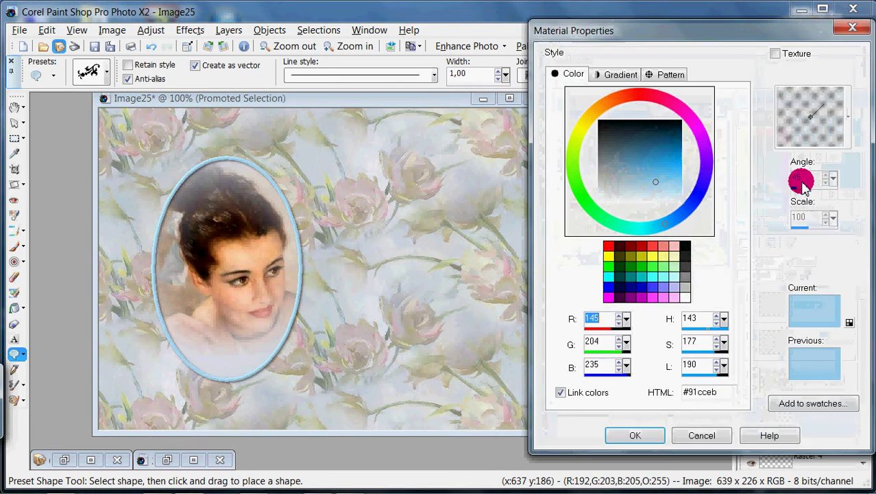
click(685, 295)
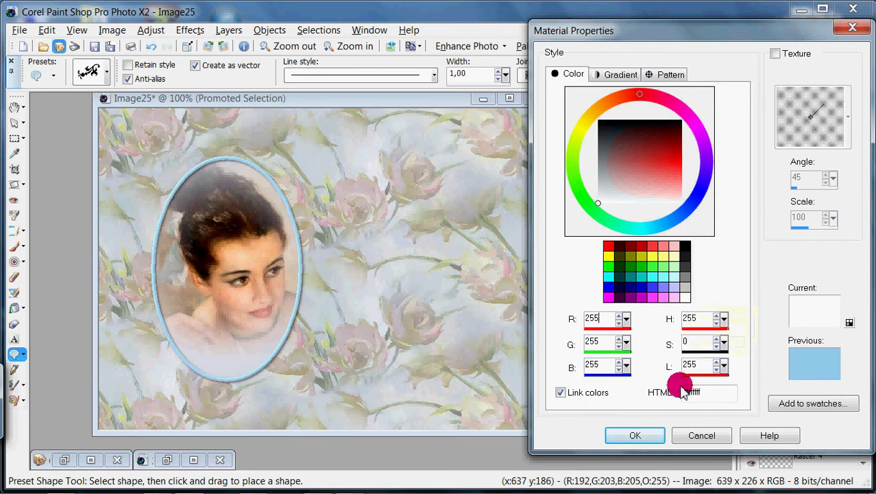
click(635, 435)
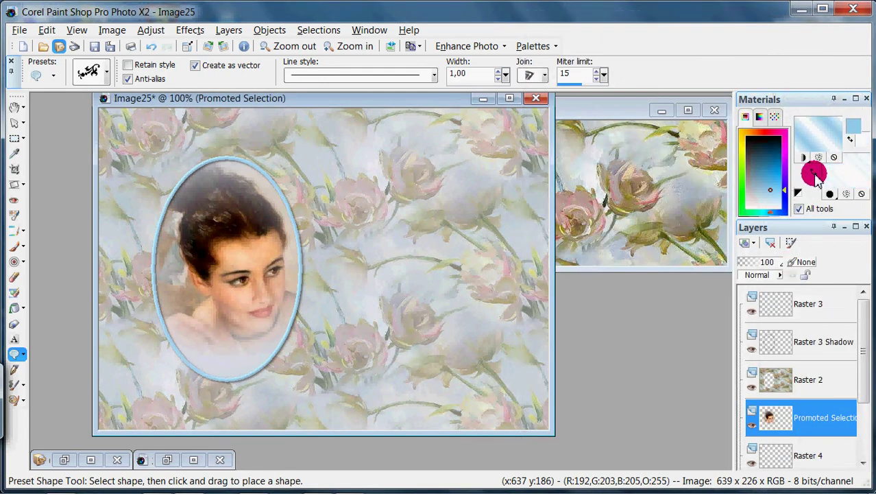
Swap the materials to compare them and change the solid white one to a gradient with 2 repeats
drag(825, 132, 829, 166)
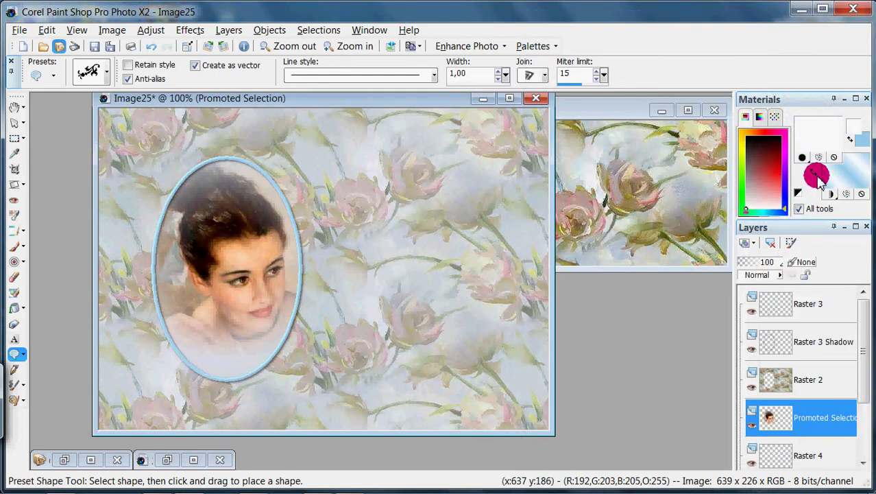
drag(835, 126, 810, 177)
click(811, 176)
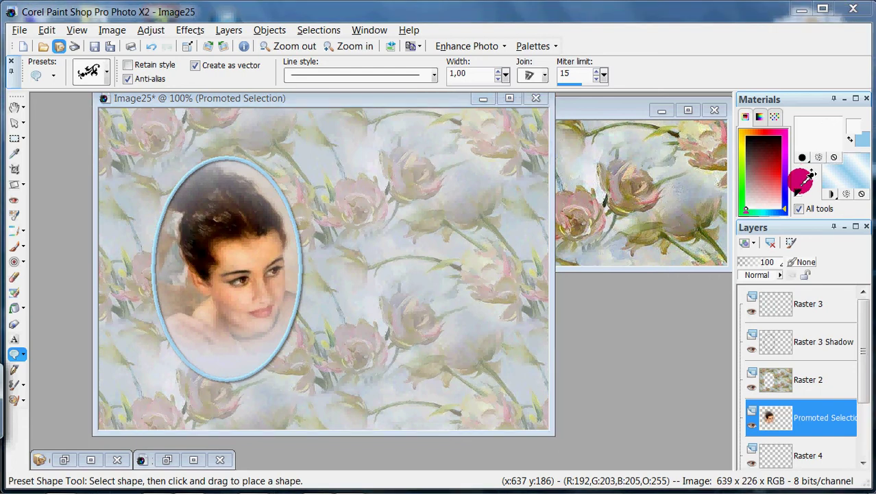
click(618, 73)
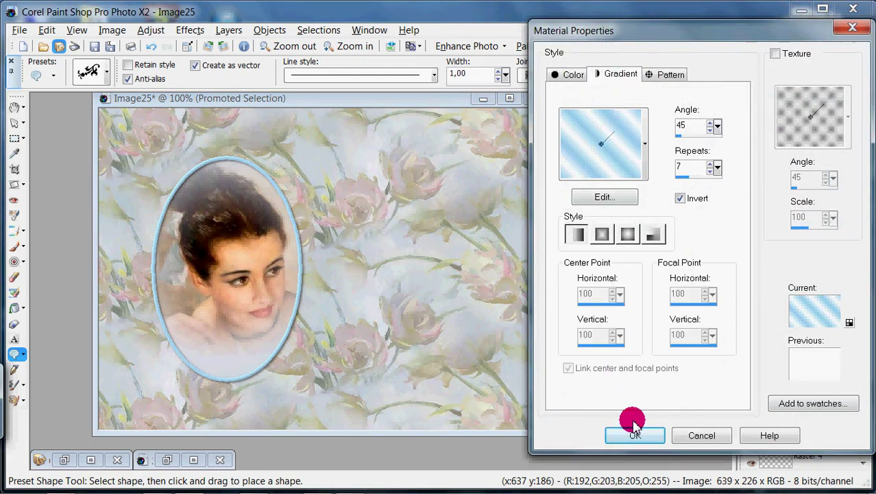
click(710, 171)
click(710, 170)
click(710, 171)
click(710, 171)
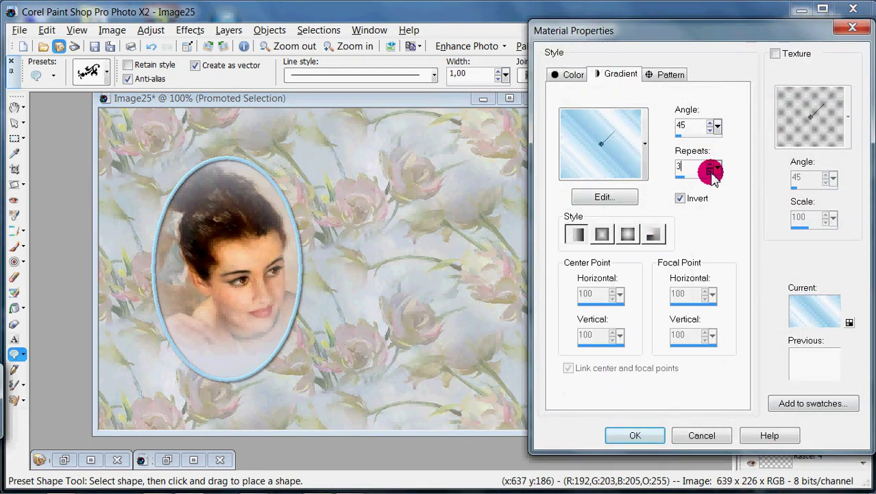
click(710, 171)
click(711, 171)
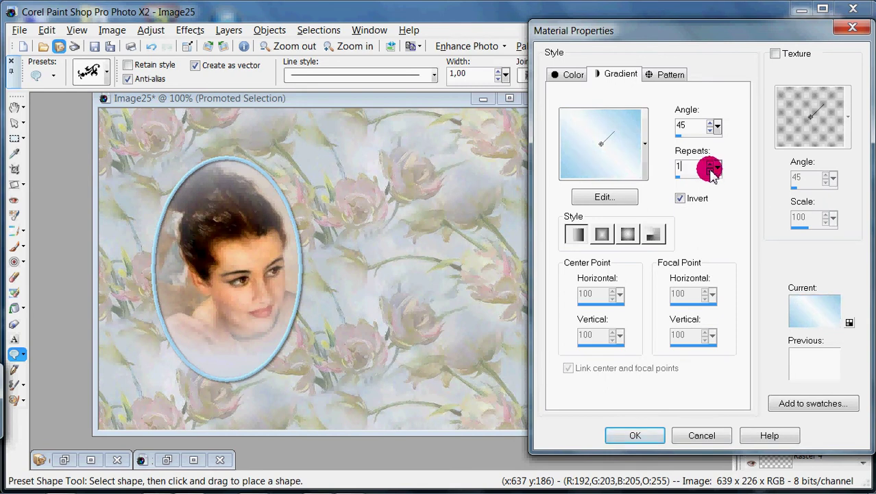
click(709, 164)
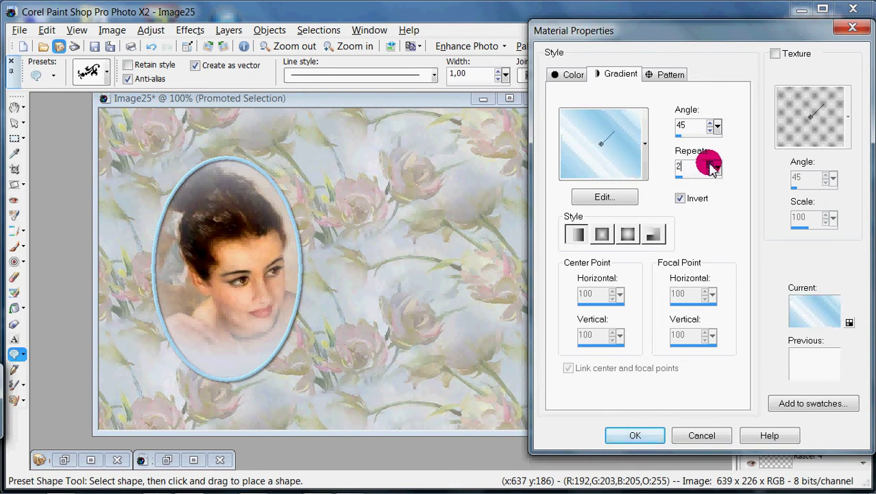
click(635, 435)
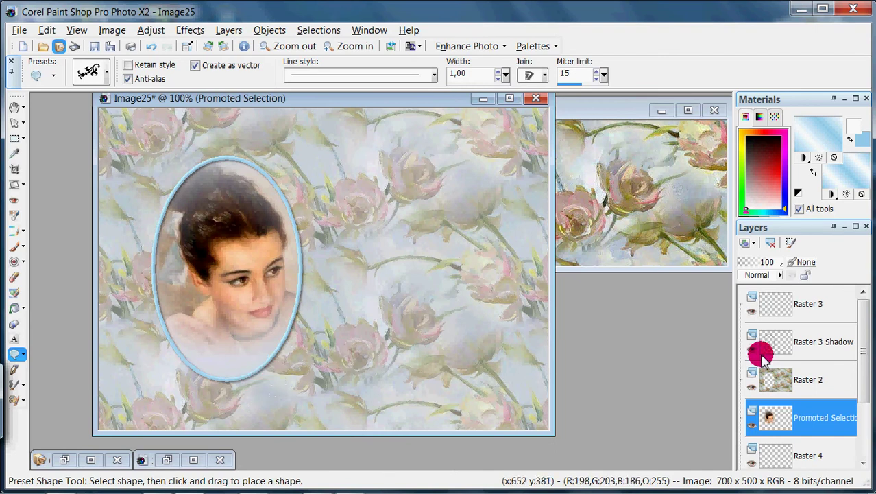
Draw the fleuron shape above the Raster 3 layer, across the lower edge of the oval frame, and deselect it
mouse_move(795, 351)
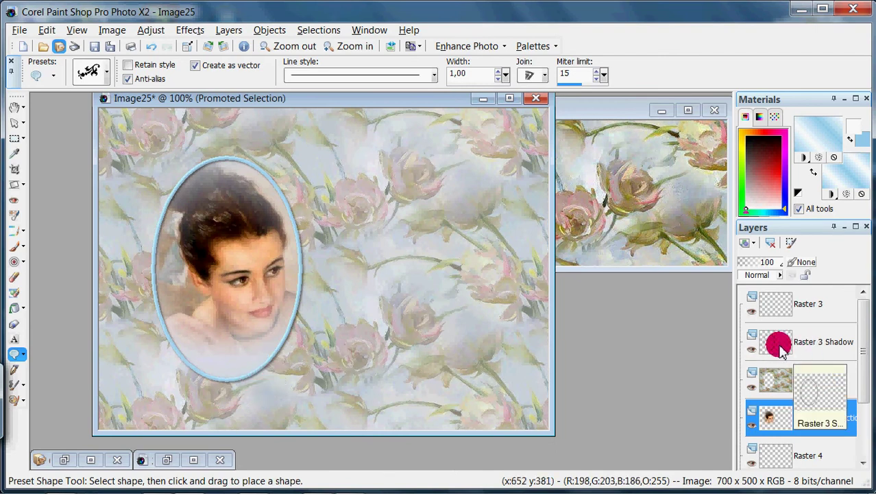
click(765, 312)
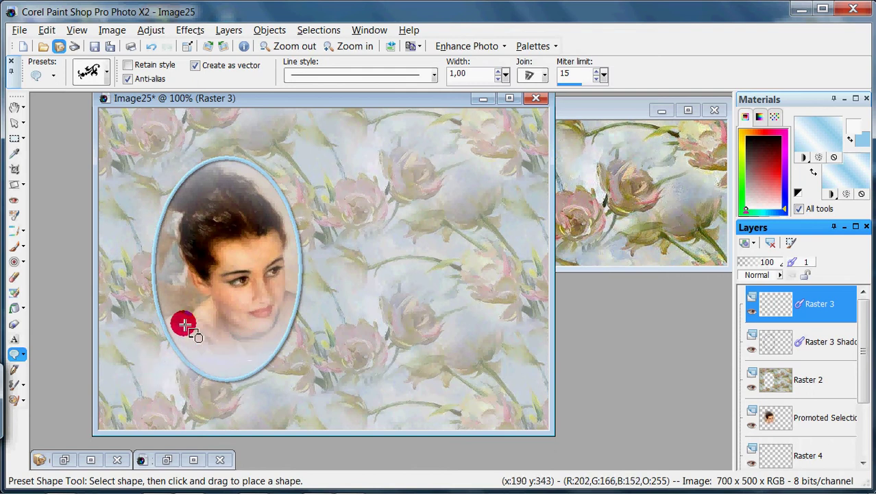
drag(151, 326, 309, 417)
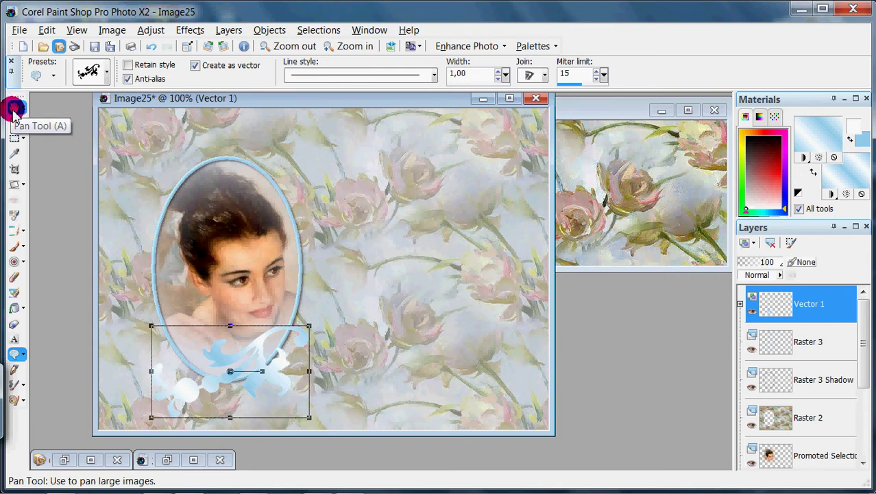
click(13, 108)
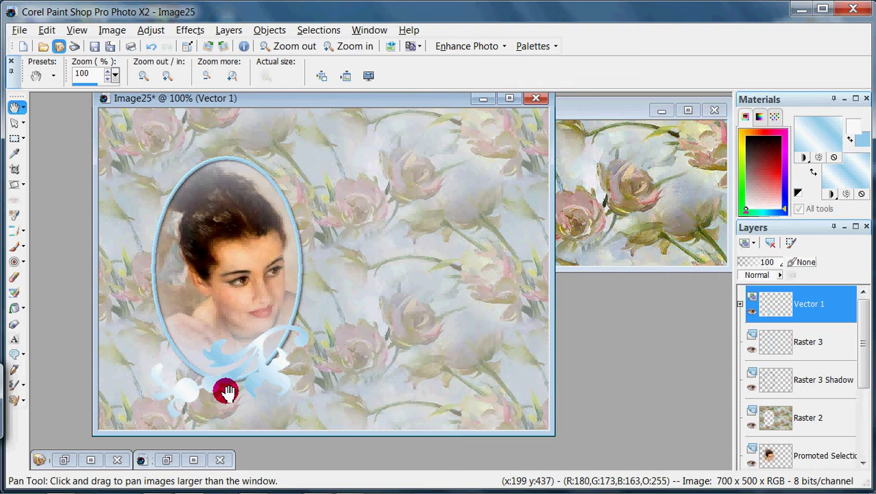
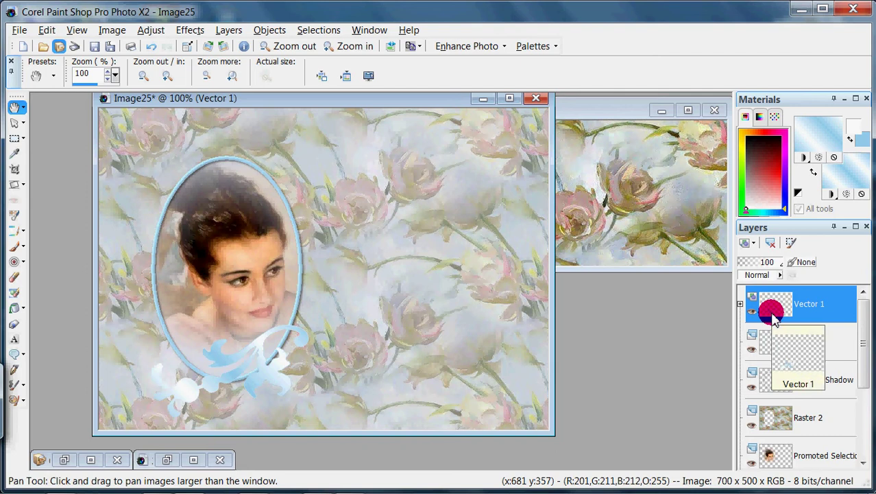
Apply an Inner Bevel with the Last Used settings, including width 30, to the fleuron, letting its vector layer be rasterized
click(152, 30)
mouse_move(187, 28)
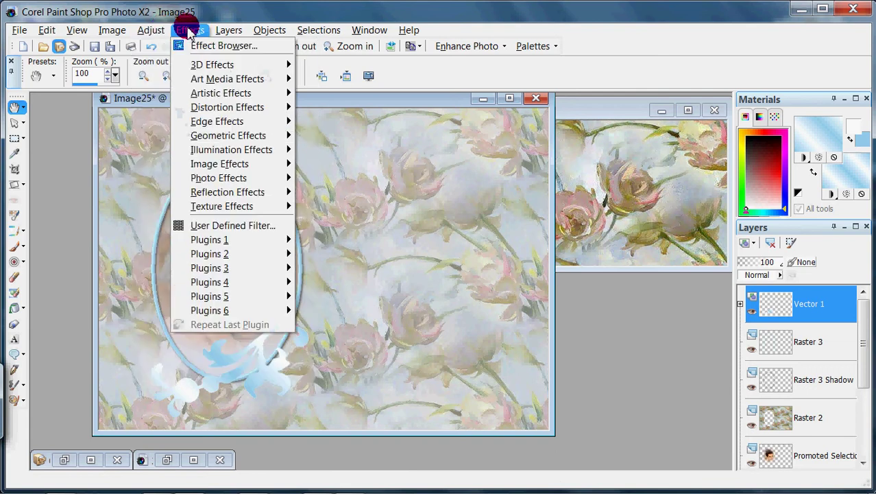
mouse_move(219, 64)
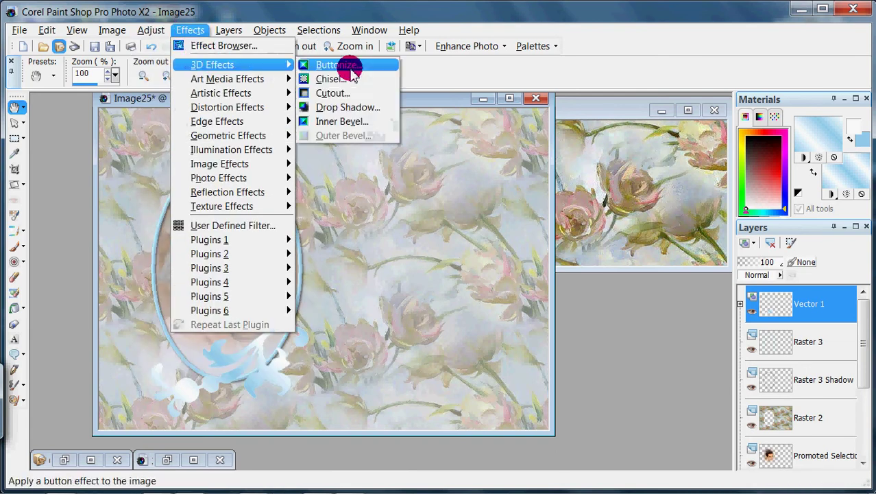
click(376, 122)
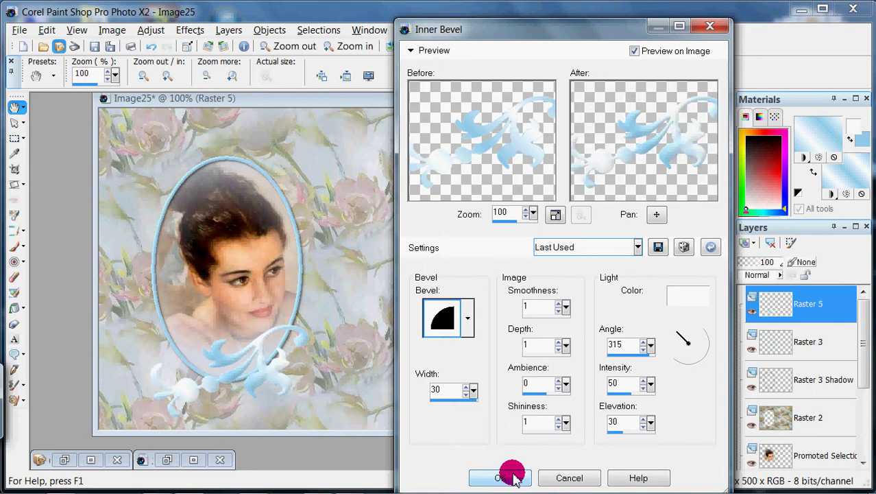
click(511, 478)
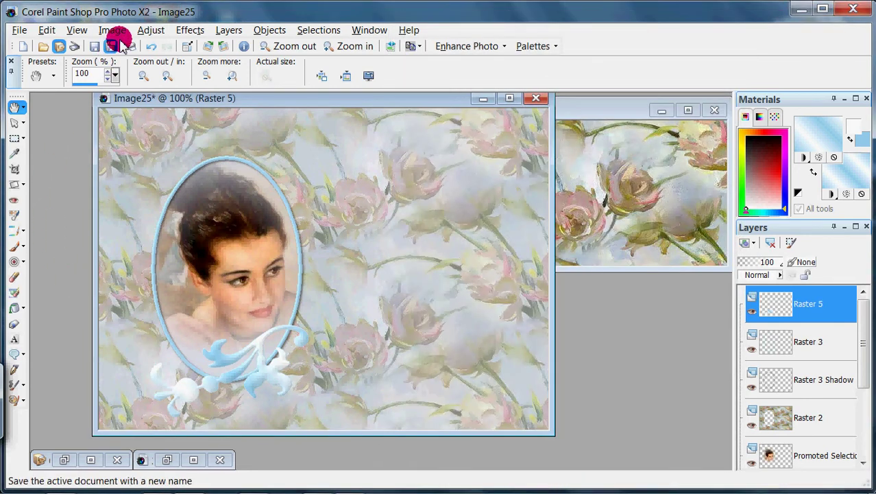
Add a black drop shadow on a new layer with offsets 2, opacity 50 and blur 5, then reselect the fleuron's Raster 5 layer
click(185, 35)
mouse_move(260, 64)
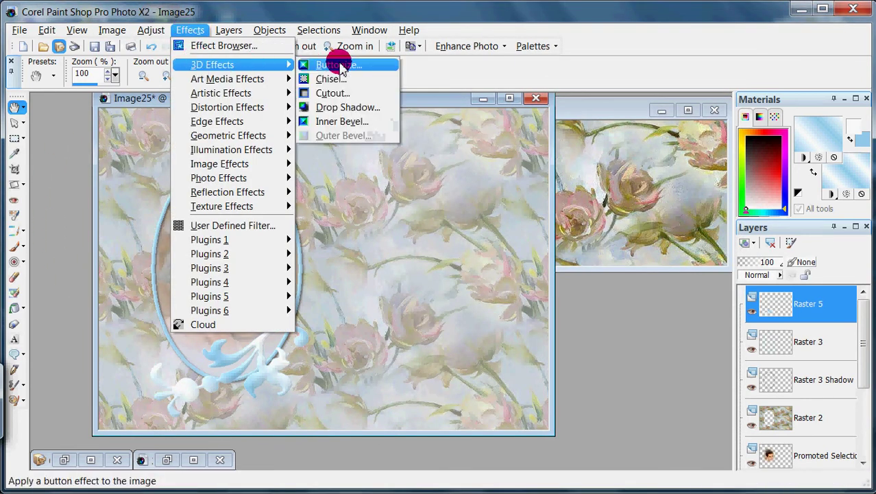
click(363, 113)
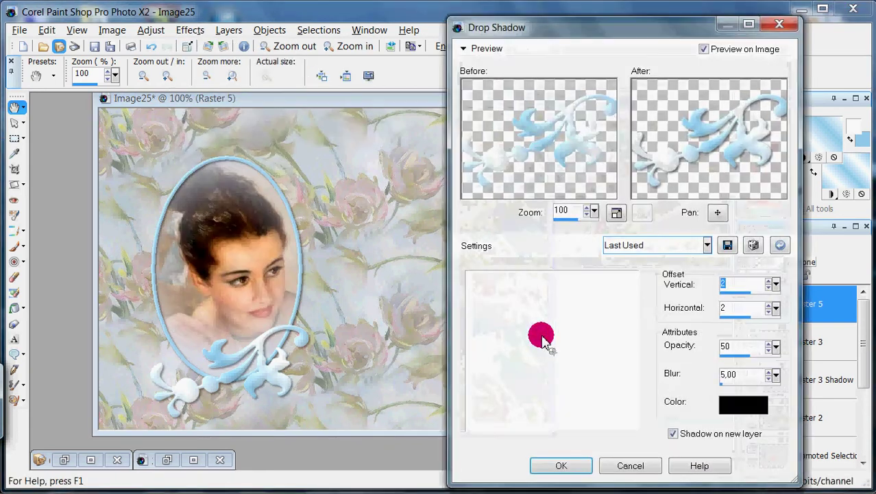
click(559, 465)
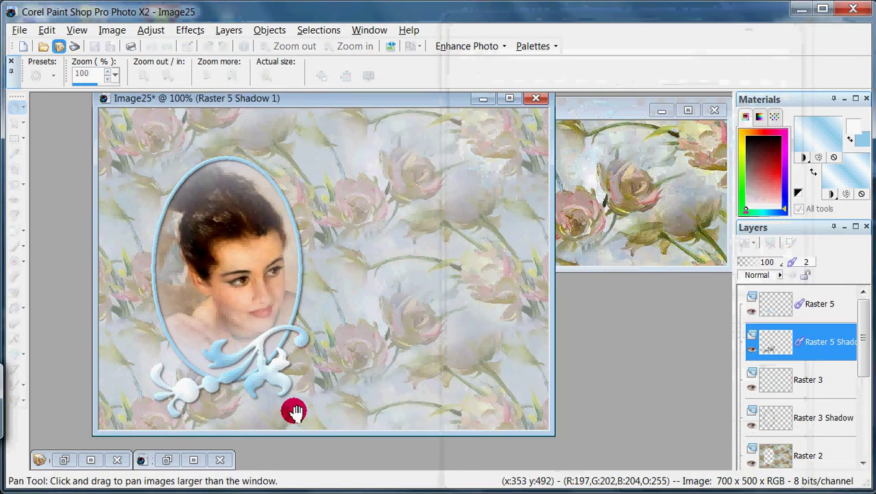
click(775, 310)
click(148, 30)
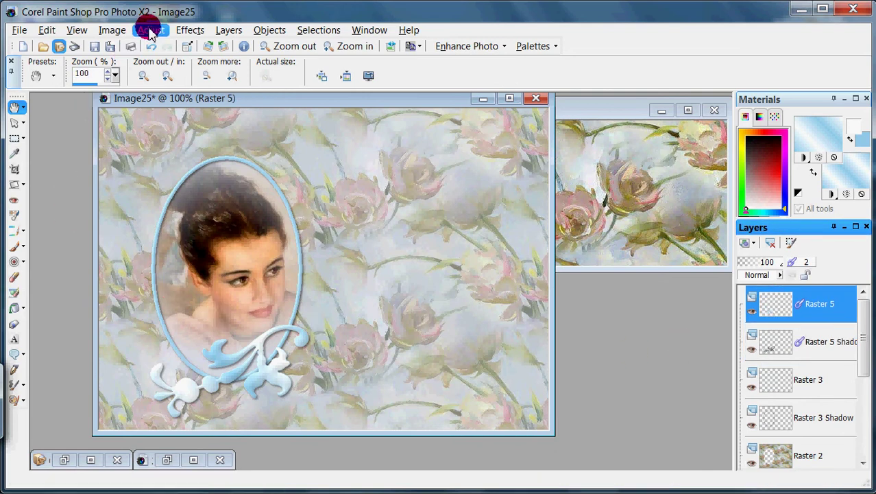
click(165, 192)
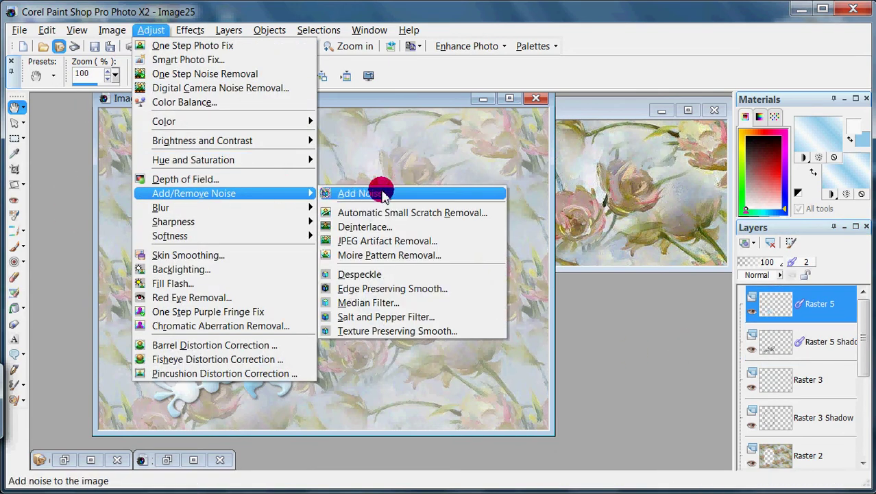
click(382, 194)
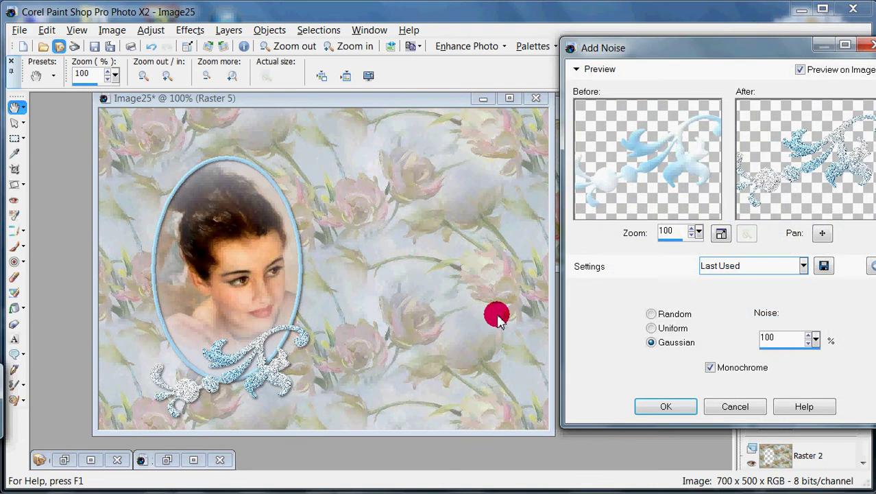
click(795, 353)
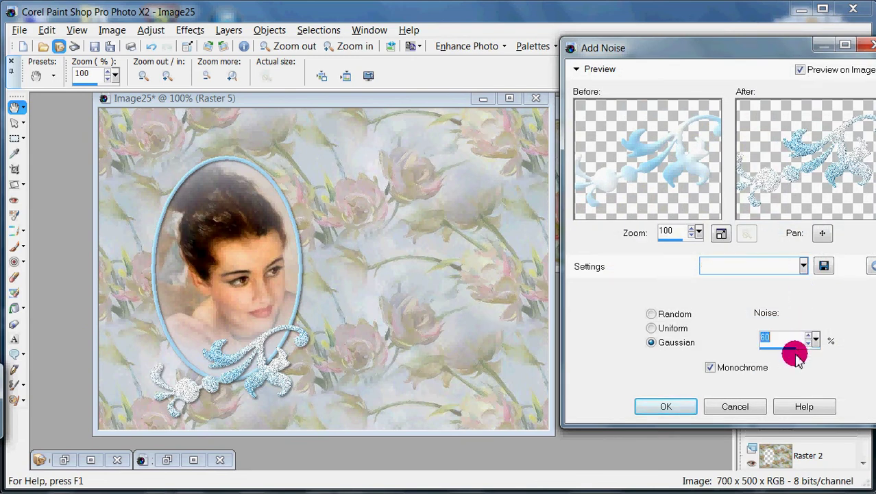
click(739, 406)
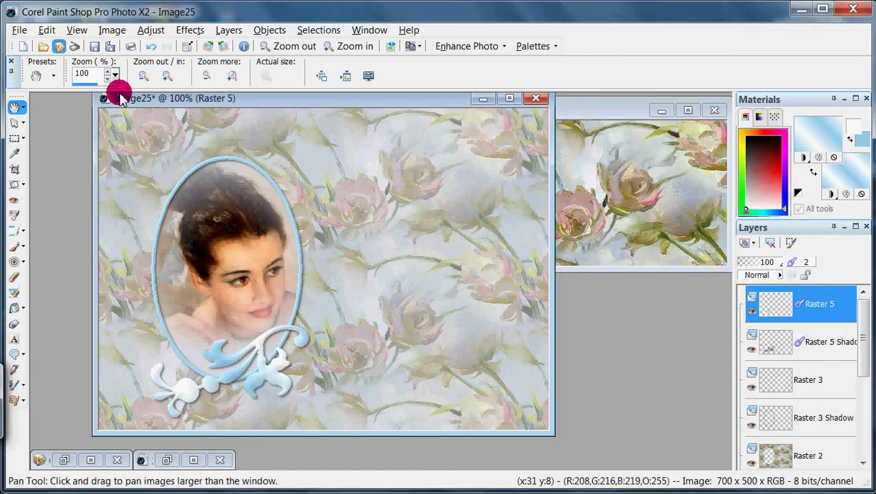
Duplicate the lower fleuron's Raster 5 layer
drag(300, 99, 319, 108)
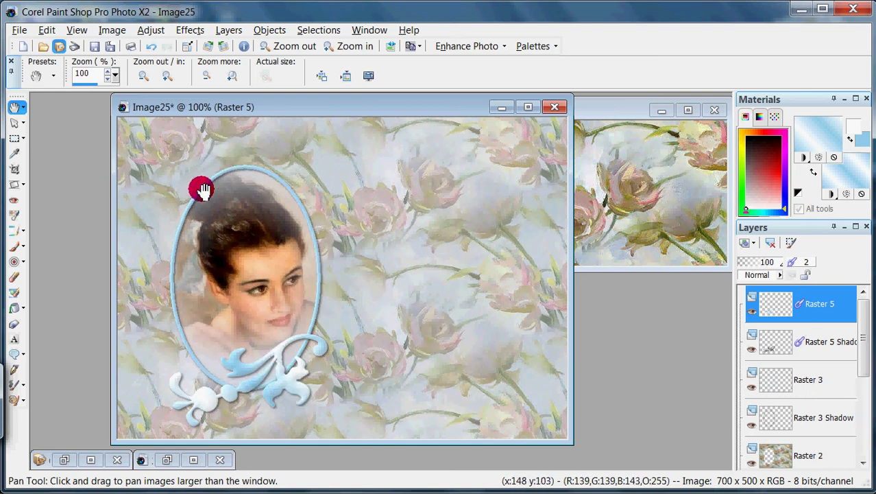
mouse_move(777, 308)
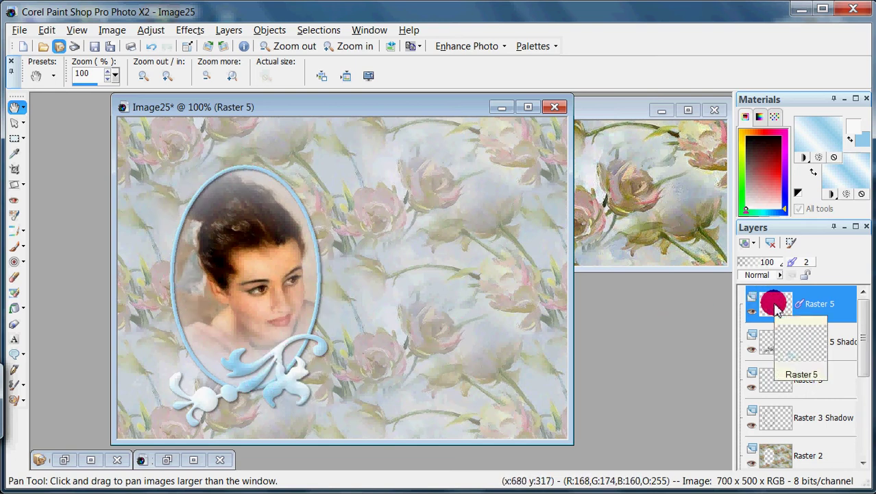
click(769, 304)
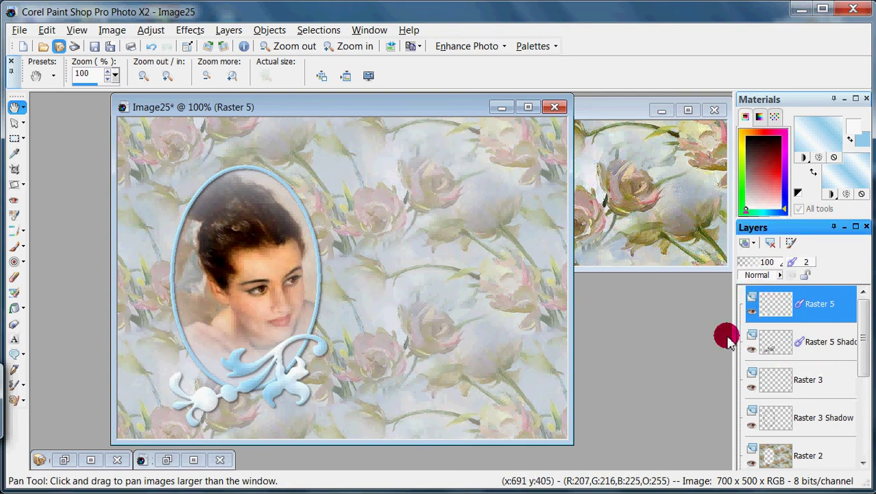
click(763, 291)
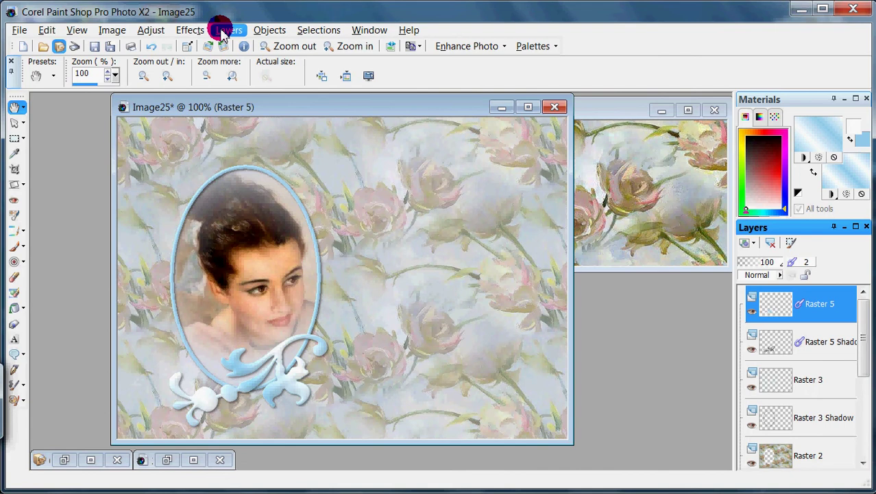
click(188, 30)
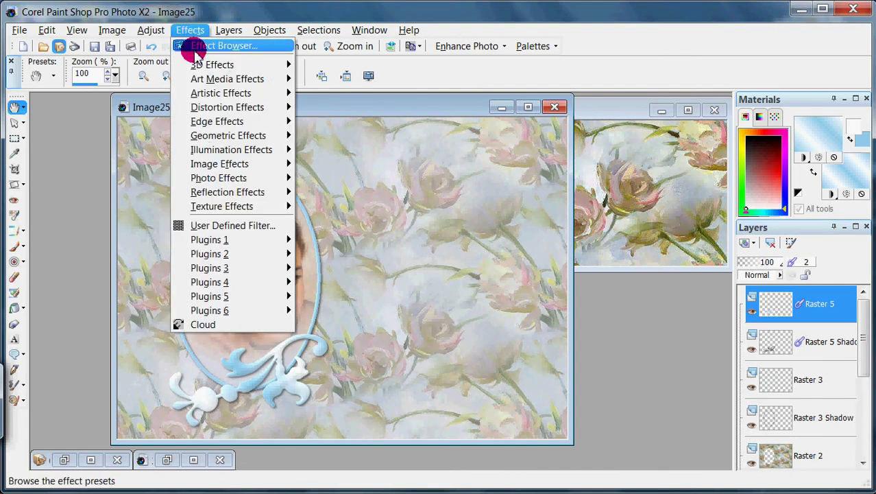
mouse_move(228, 30)
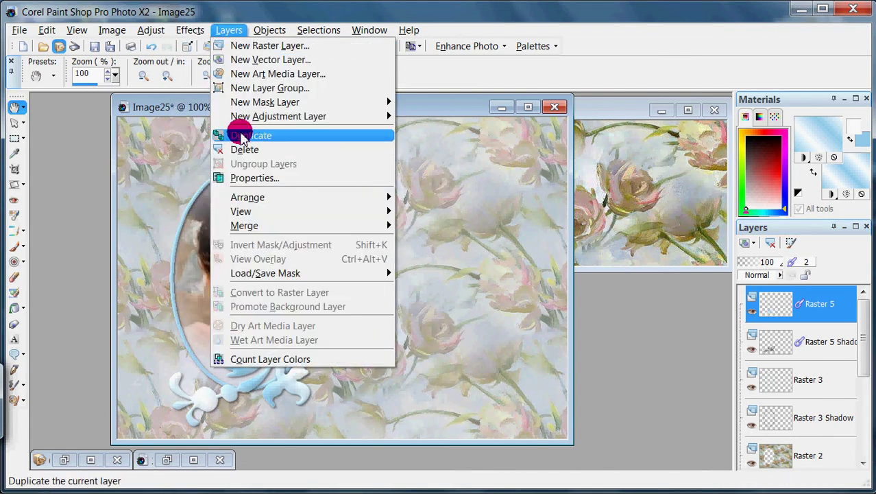
click(240, 136)
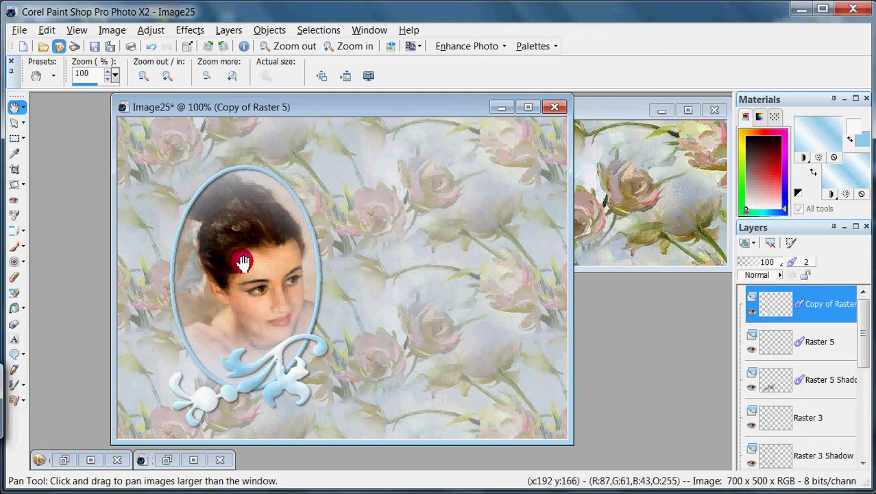
Flip the duplicated fleuron vertically and mirror it horizontally within the image
click(112, 30)
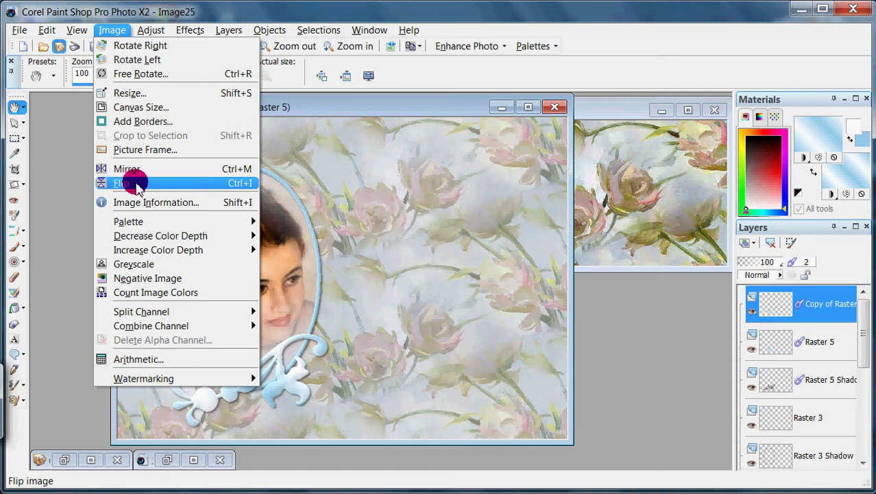
click(138, 184)
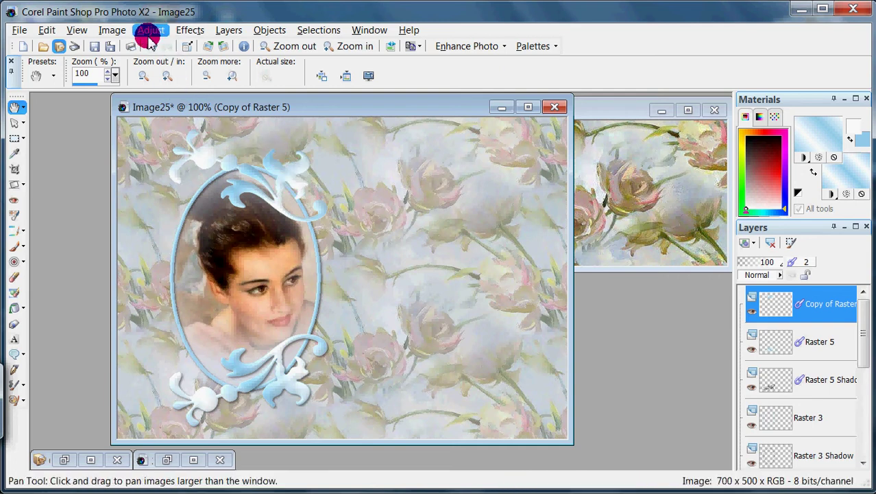
click(107, 33)
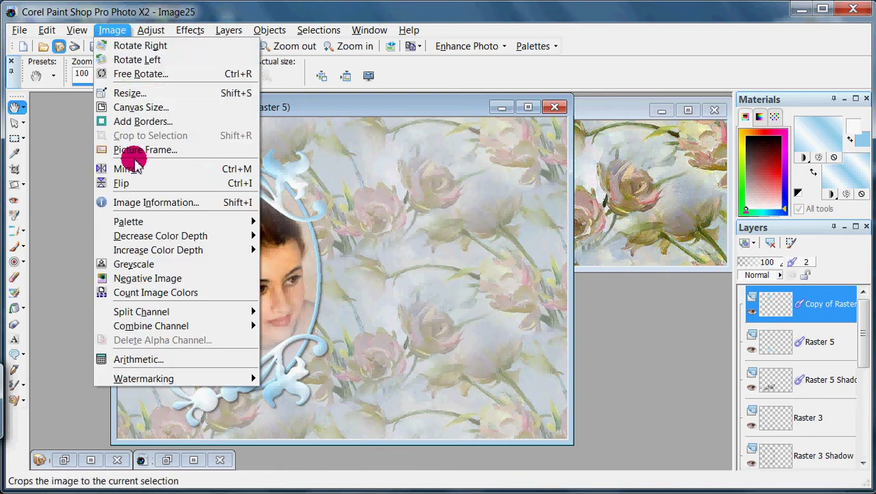
click(137, 172)
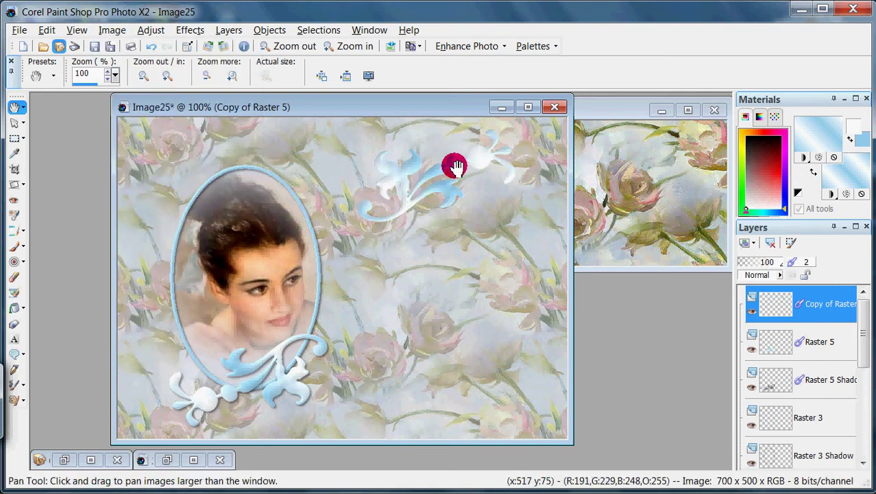
Move the fleuron copy horizontally with the Pick tool to pivot X 195,50, so it crosses the upper edge of the oval frame
click(14, 122)
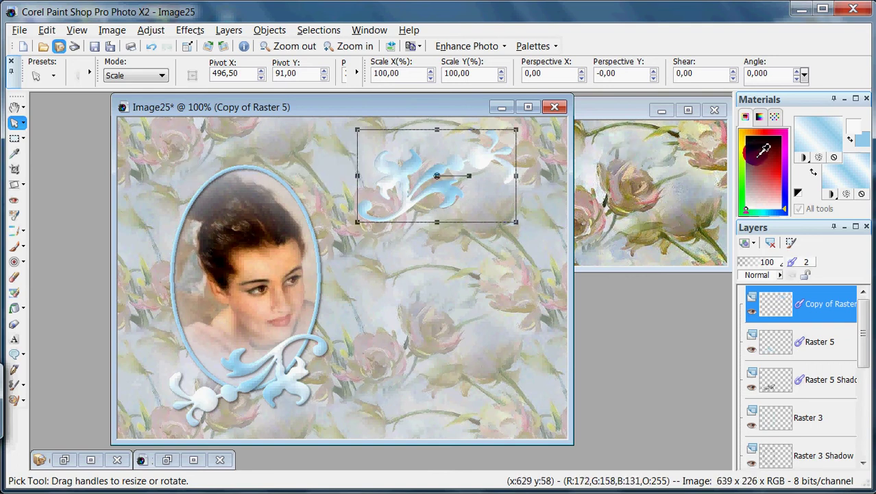
key(Left)
key(Left)
key(Left)
key(Left)
key(Left)
key(Left)
key(Left)
key(Left)
key(Left)
key(Left)
key(Left)
key(Left)
key(Left)
key(Left)
key(Left)
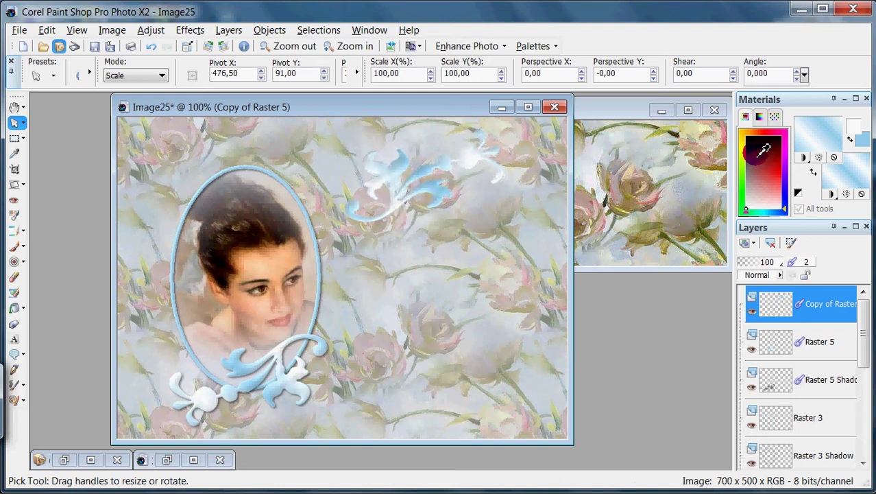
key(Left)
key(Left)
key(Left)
key(Left)
key(Left)
key(Left)
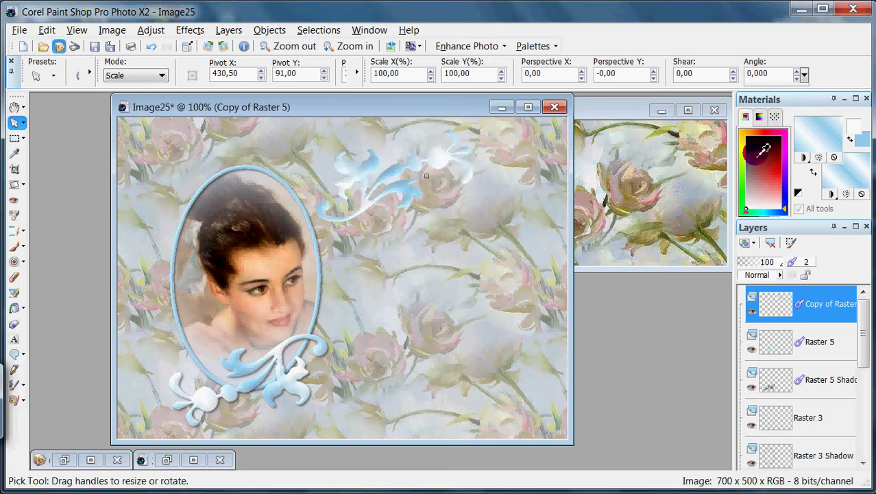
key(Left)
key(Left)
key(Left)
key(Left)
key(Left)
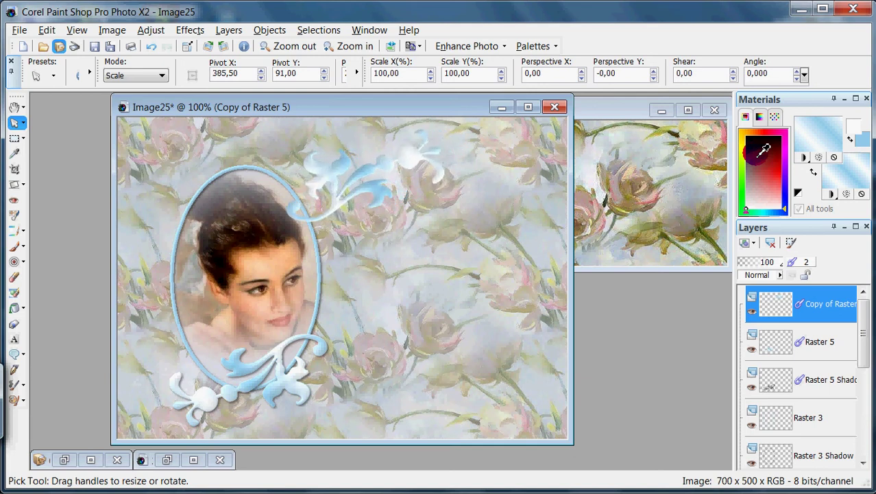
key(Left)
key(Left)
key(Left)
key(Left)
key(Left)
key(Left)
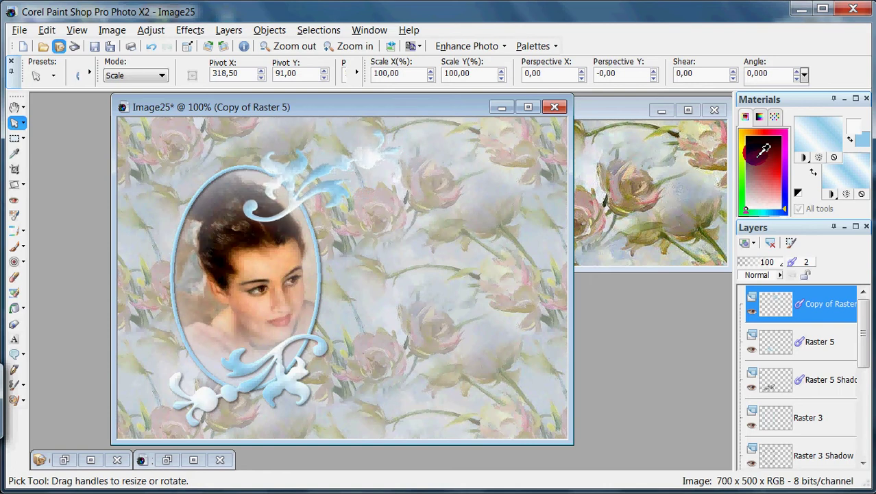
key(Left)
key(Left)
key(Left)
key(Left)
key(Left)
key(Left)
key(Left)
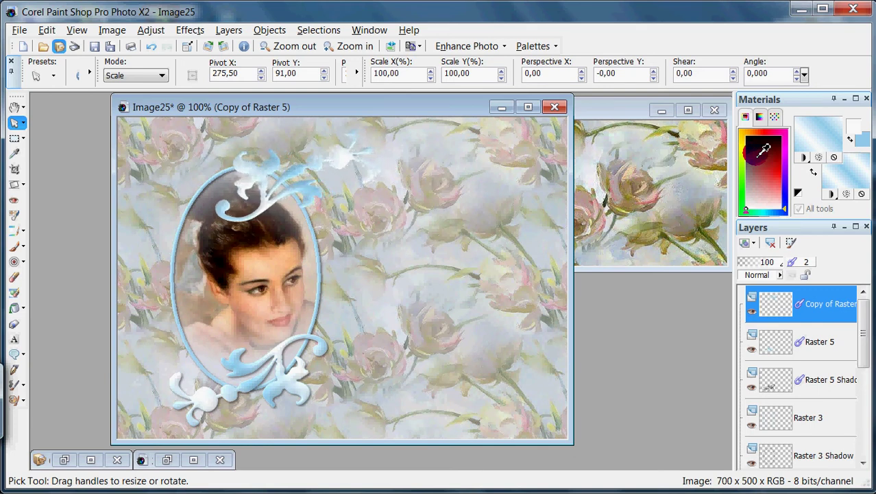
key(Left)
key(Left)
key(Left)
key(Left)
key(Left)
key(Left)
key(Left)
key(Left)
key(Left)
key(Left)
key(Left)
key(Left)
key(Left)
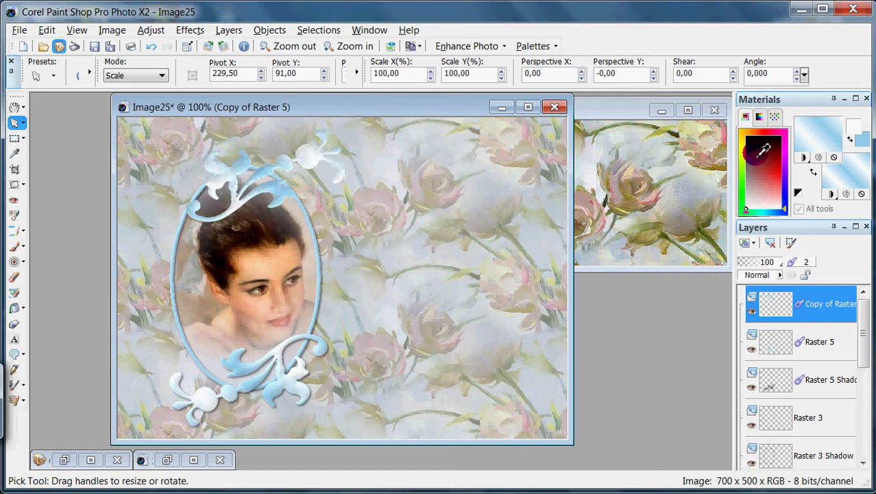
key(Left)
key(Left)
key(Left)
key(Left)
key(Left)
key(Left)
key(Left)
key(Left)
key(Left)
key(Left)
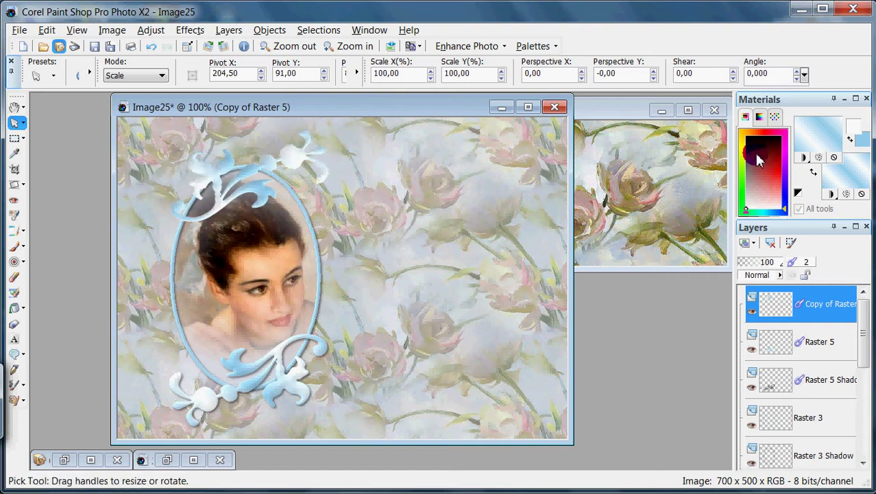
key(Left)
key(Left)
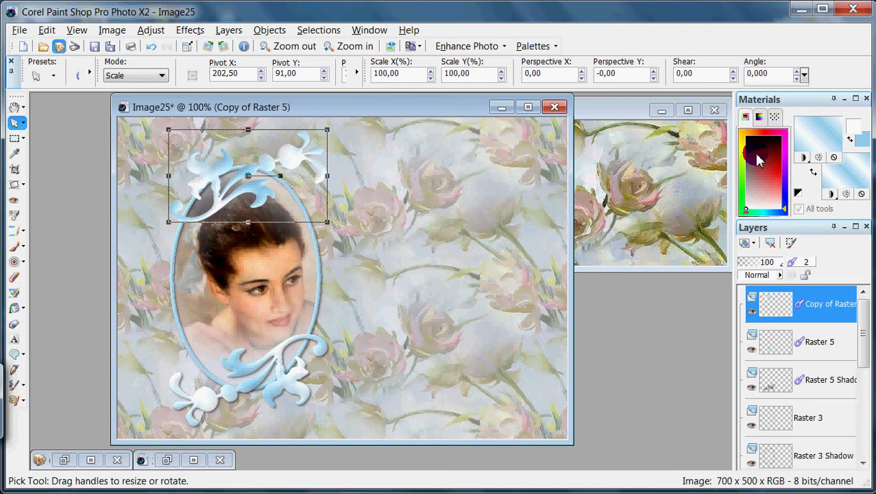
key(Left)
key(Left)
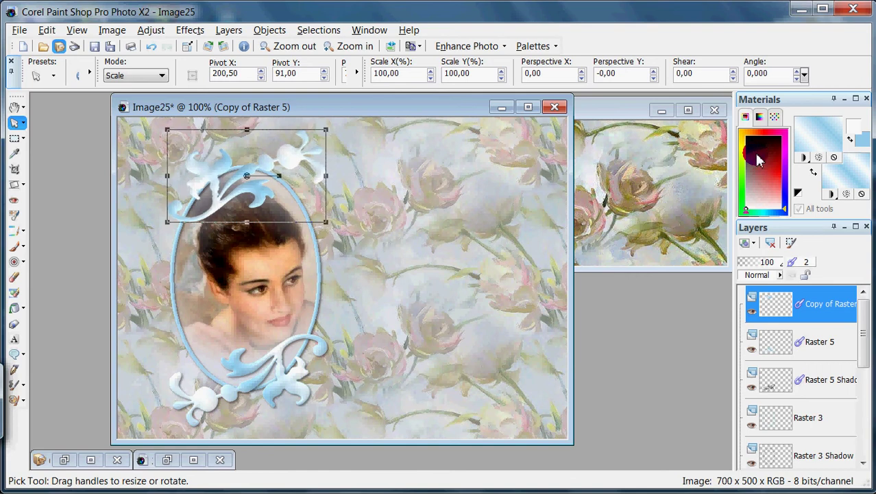
key(Left)
key(Left)
key(Left)
key(Left)
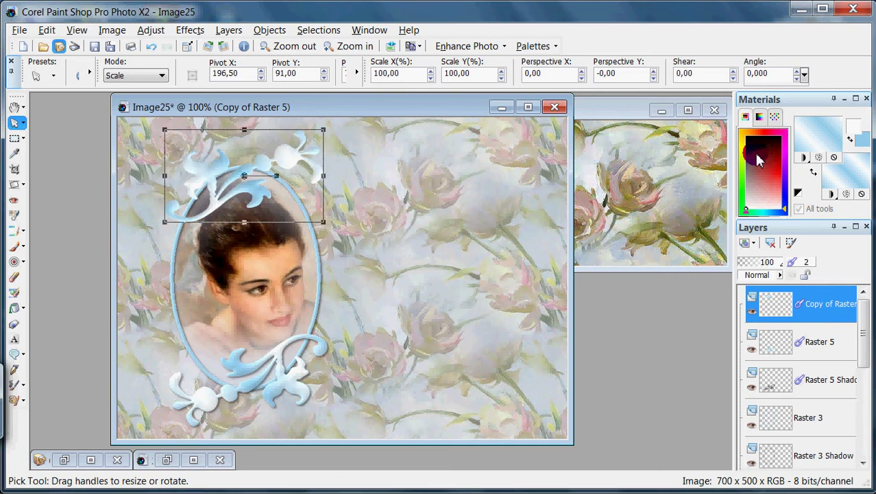
key(Left)
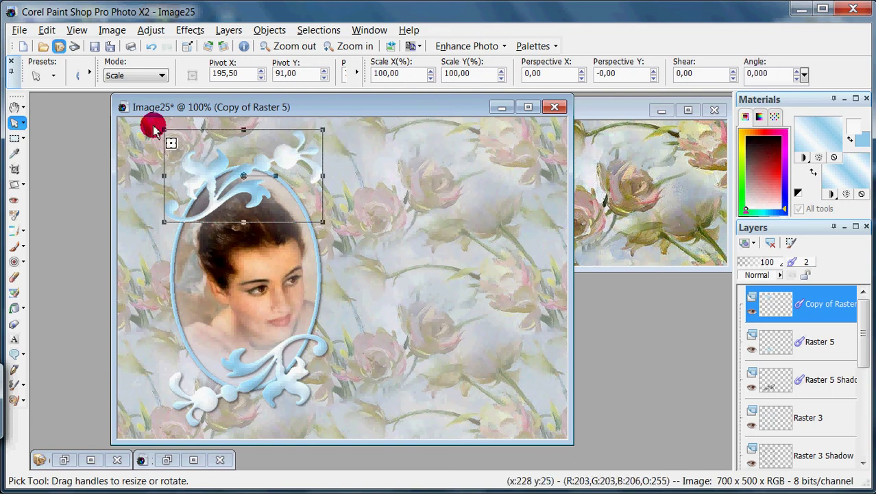
Add a black drop shadow on a new layer to the upper fleuron, with offsets 2, opacity 50 and blur 5
click(13, 105)
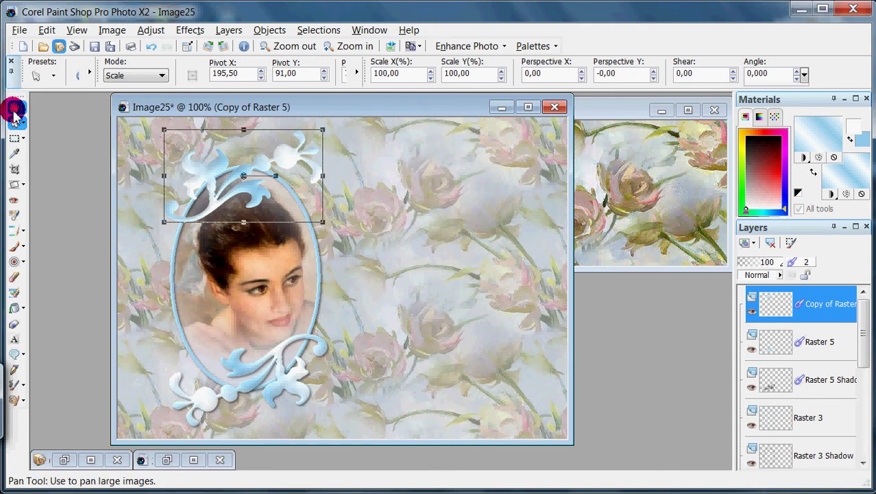
click(190, 31)
mouse_move(206, 64)
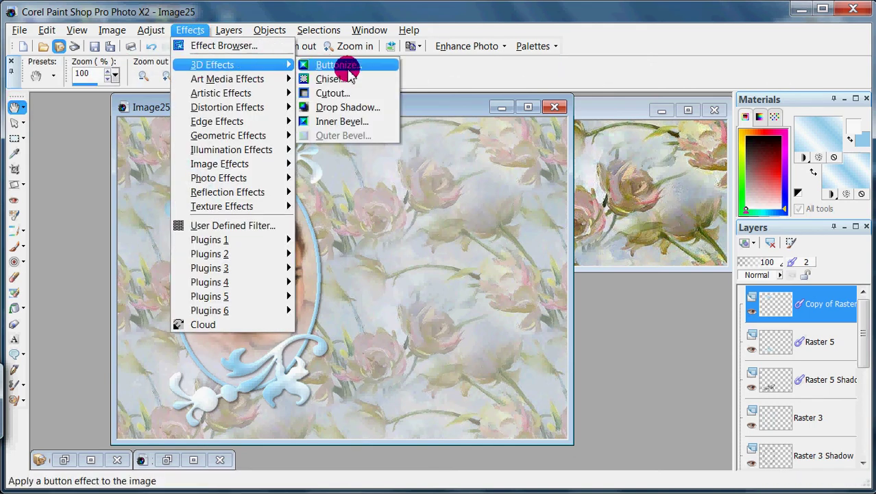
click(370, 110)
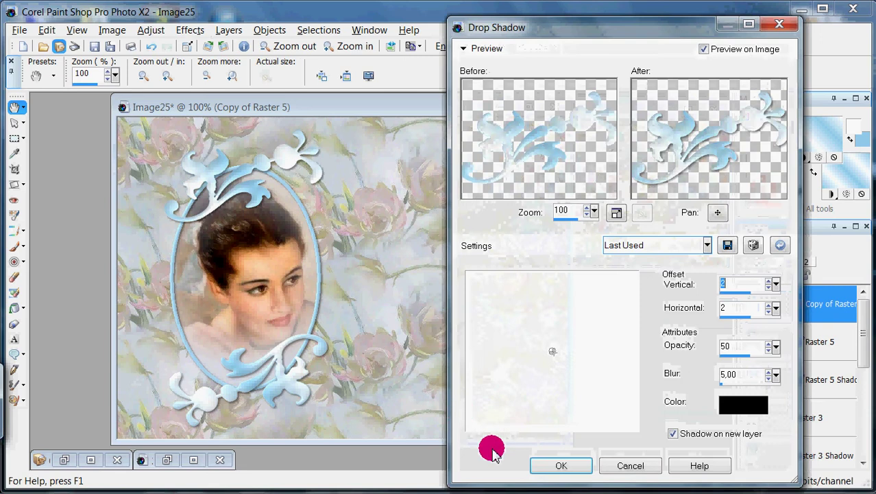
click(559, 465)
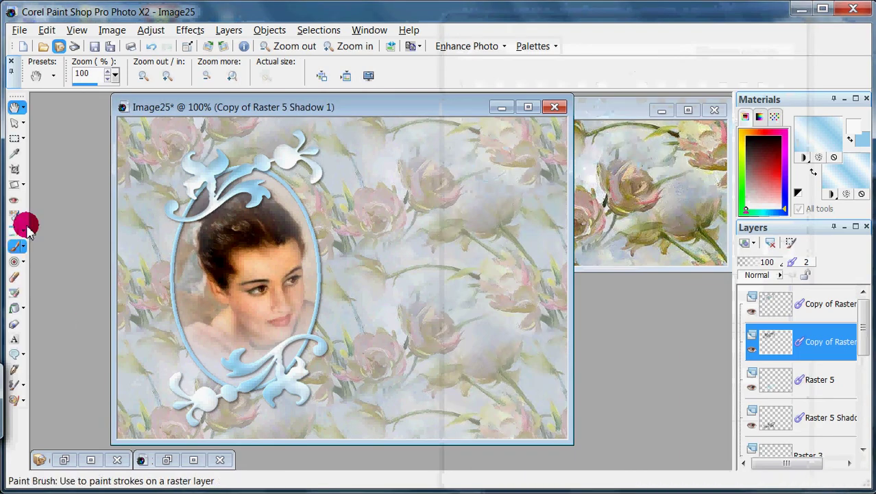
Move the Raster 5 layer directly beneath the fleuron copy, above the copy's shadow, and toggle the two fleuron layers' visibility to check them
mouse_move(784, 303)
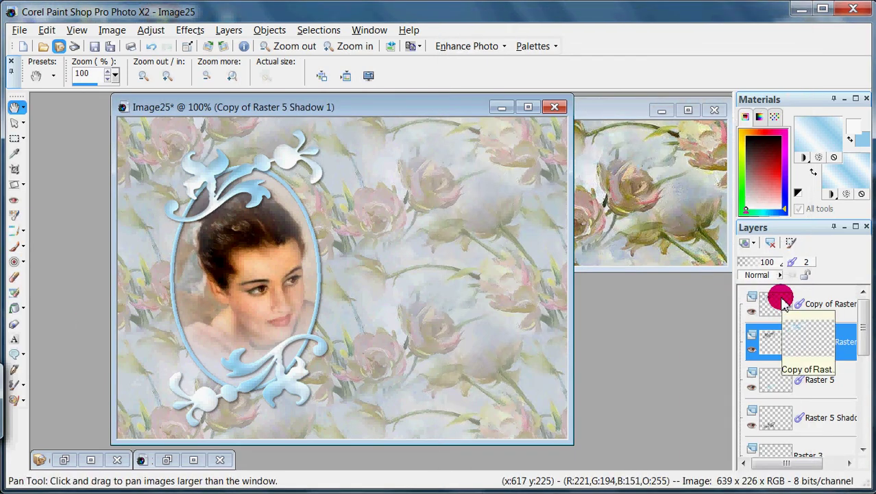
click(789, 388)
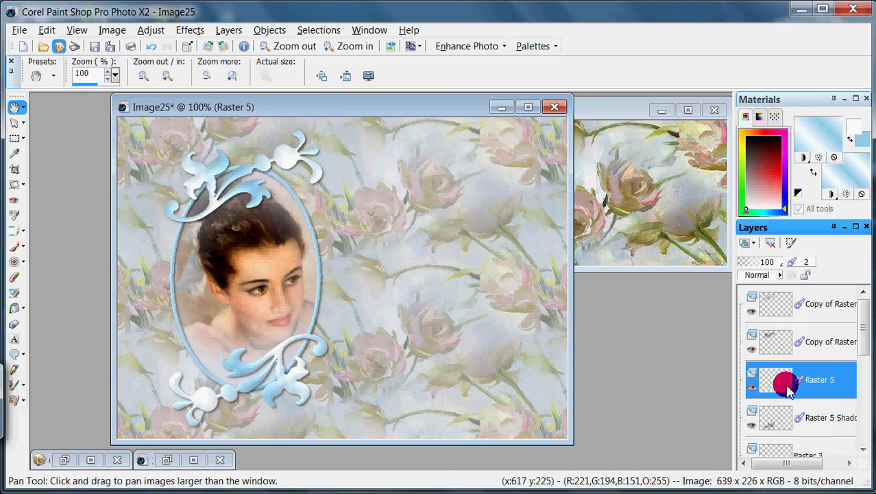
drag(788, 388, 791, 322)
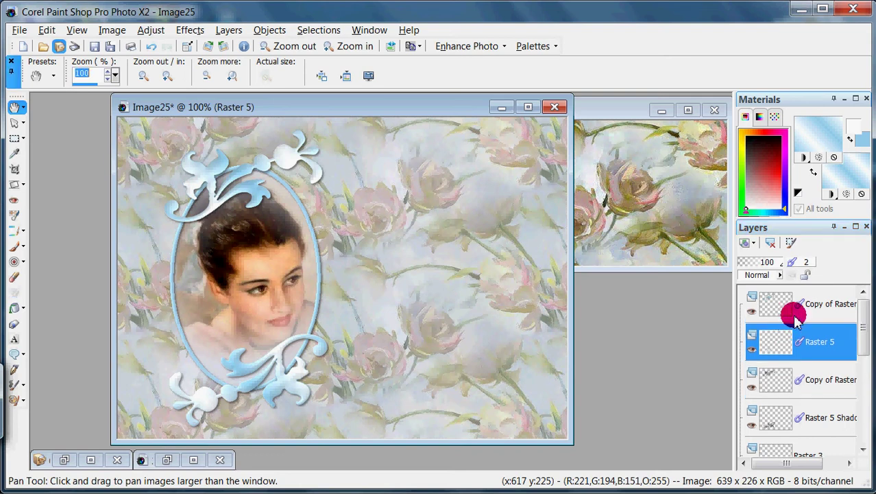
click(751, 312)
click(751, 312)
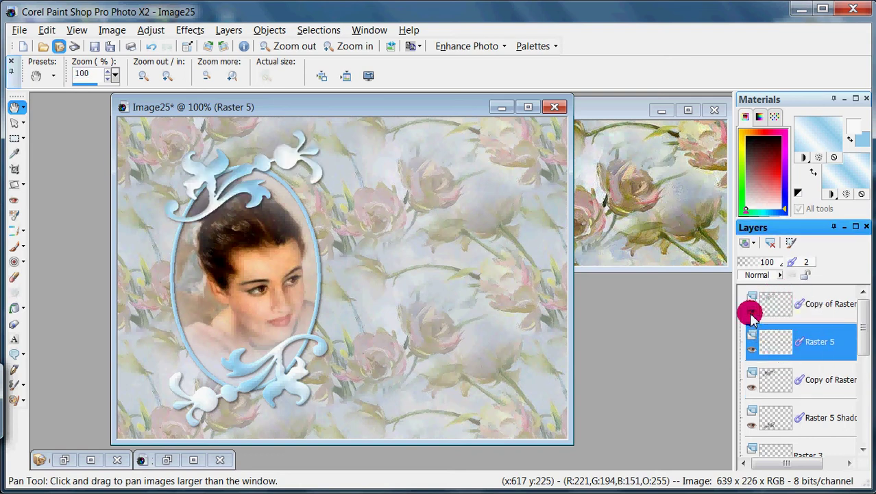
click(752, 351)
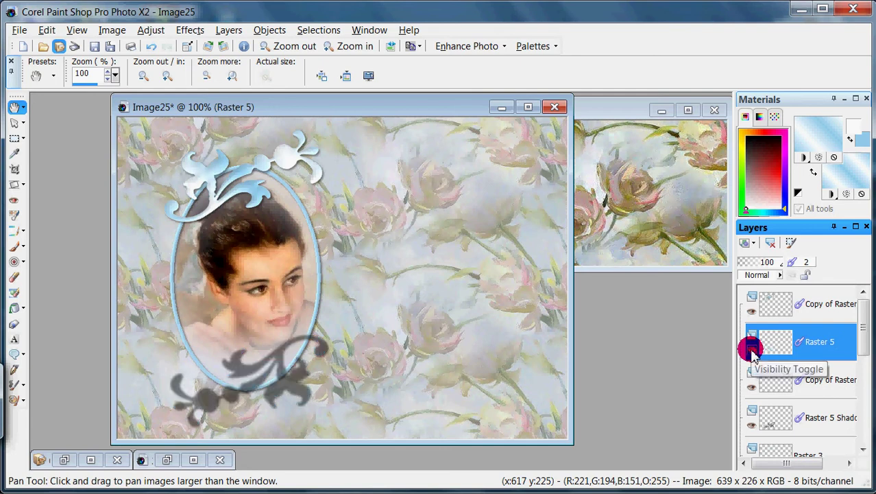
click(752, 350)
Merge the upper fleuron copy down into the Raster 5 layer
click(782, 303)
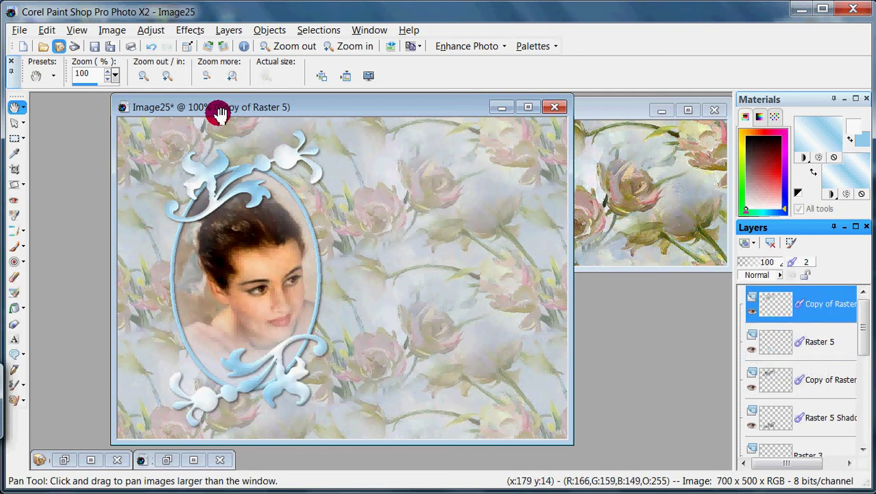
click(226, 30)
mouse_move(254, 225)
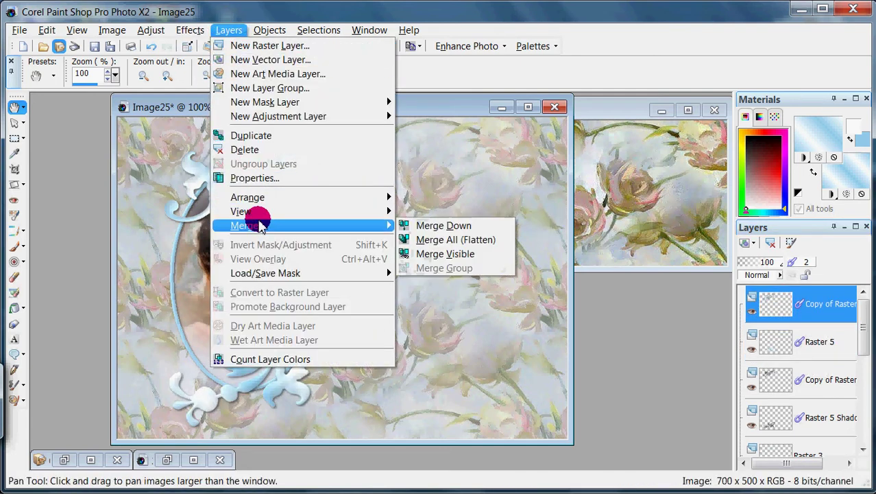
click(455, 226)
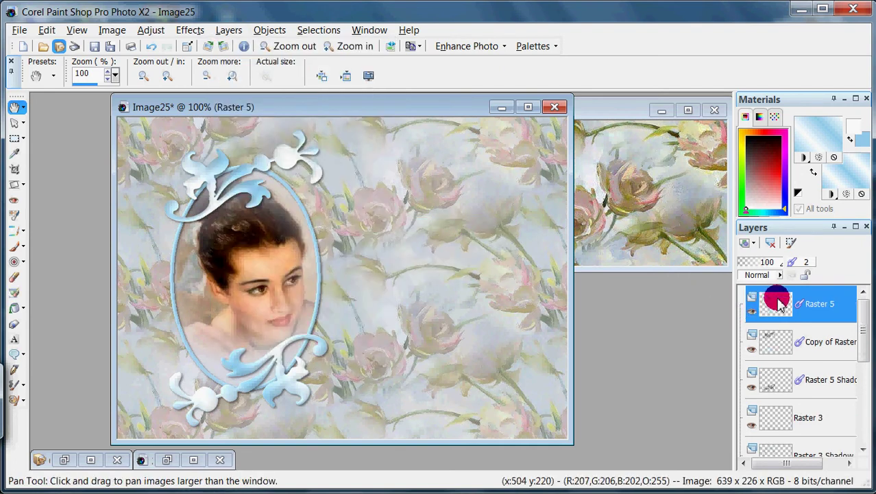
Merge the upper fleuron's shadow layer down into the Raster 5 Shadow layer and toggle the merged shadow's visibility to check it
click(778, 343)
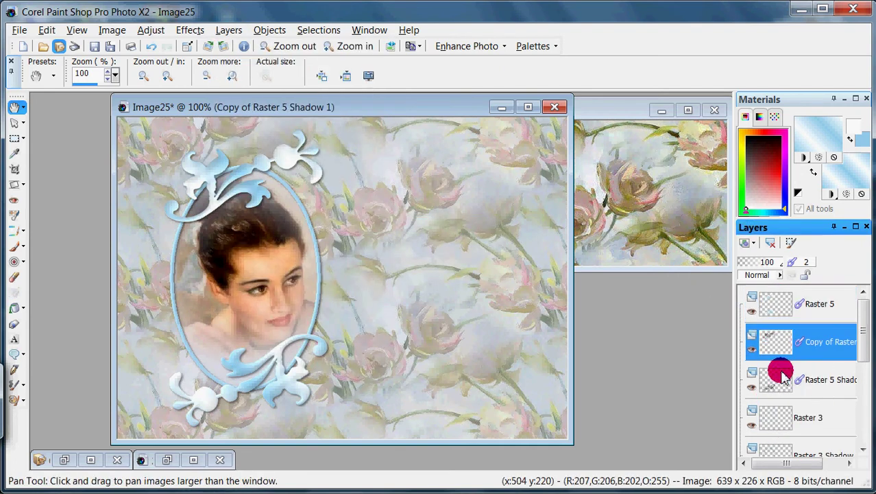
click(228, 30)
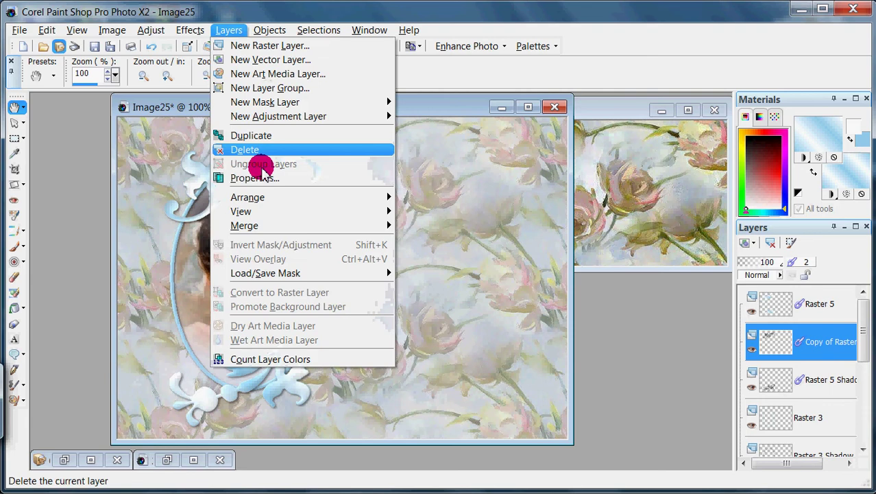
click(272, 226)
click(445, 227)
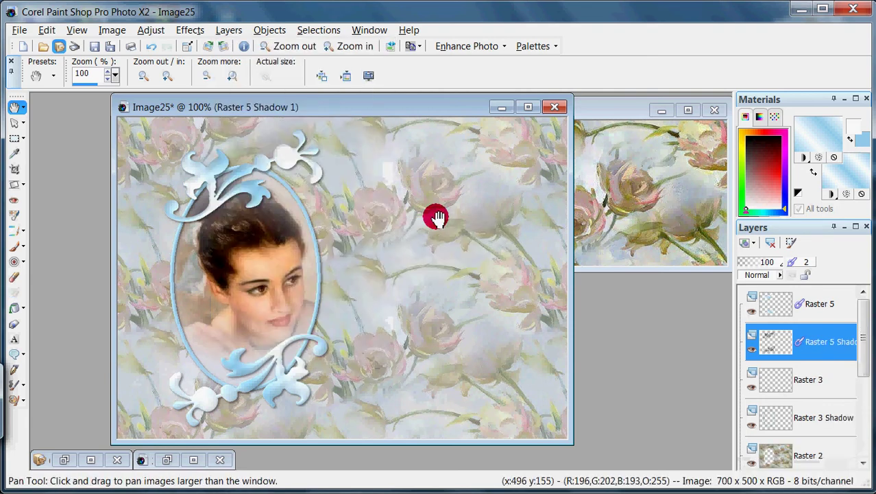
click(754, 350)
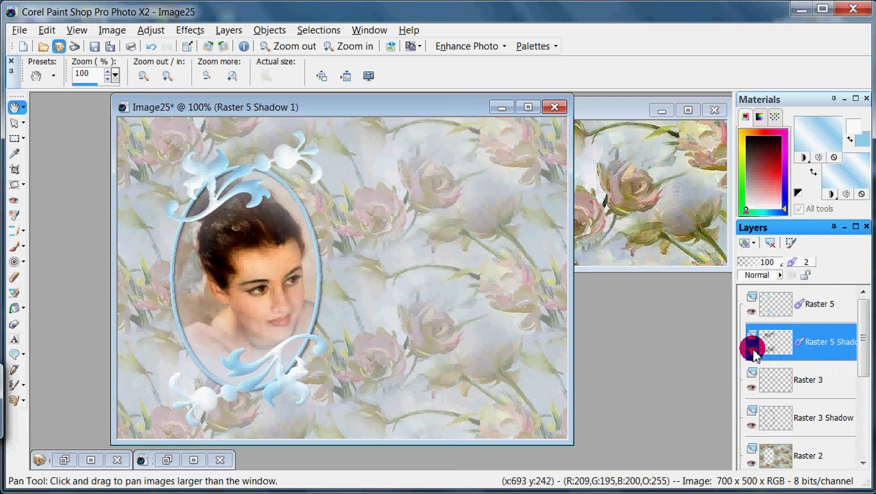
click(752, 348)
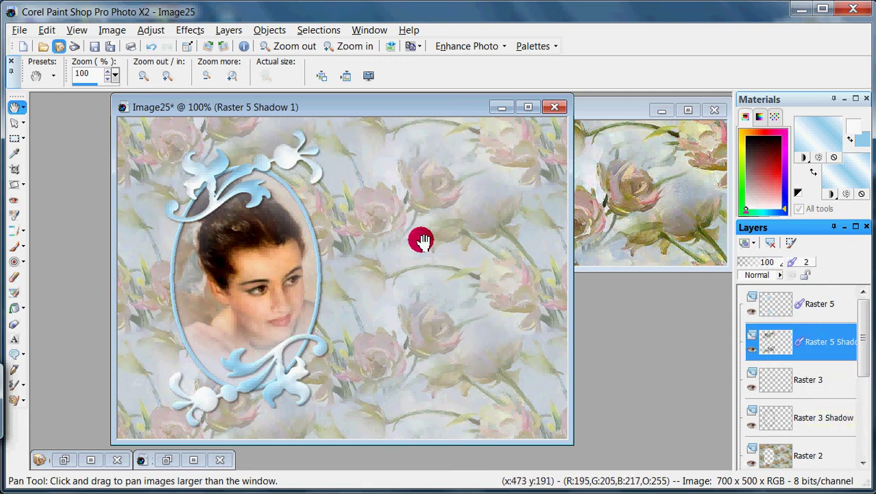
Lower the opacity of the Raster 2 floral background layer to 40 and reposition the image window
drag(864, 342, 864, 353)
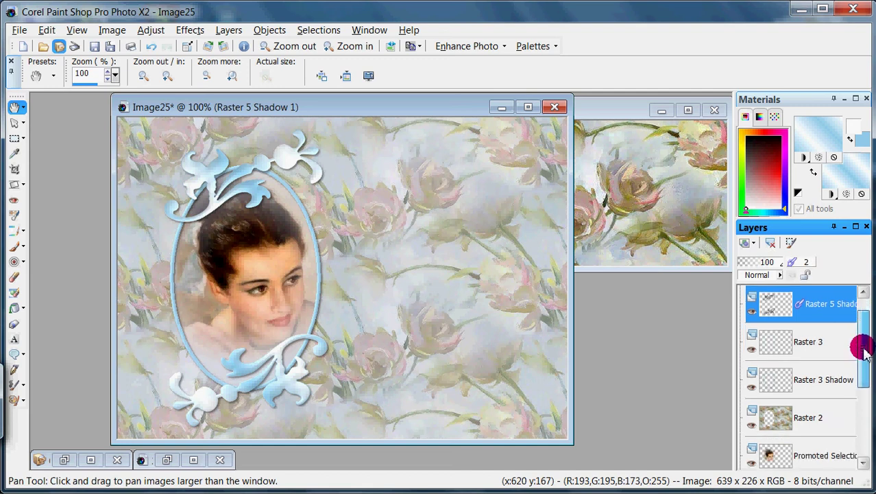
click(784, 419)
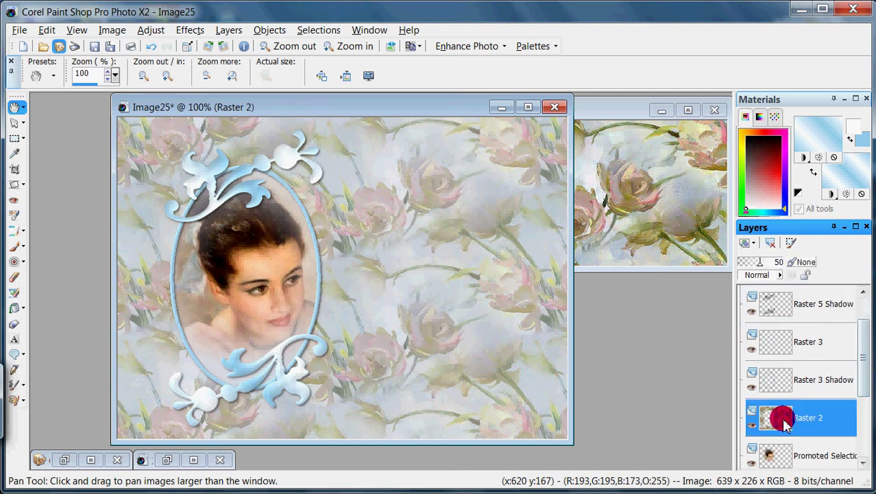
drag(780, 429, 754, 270)
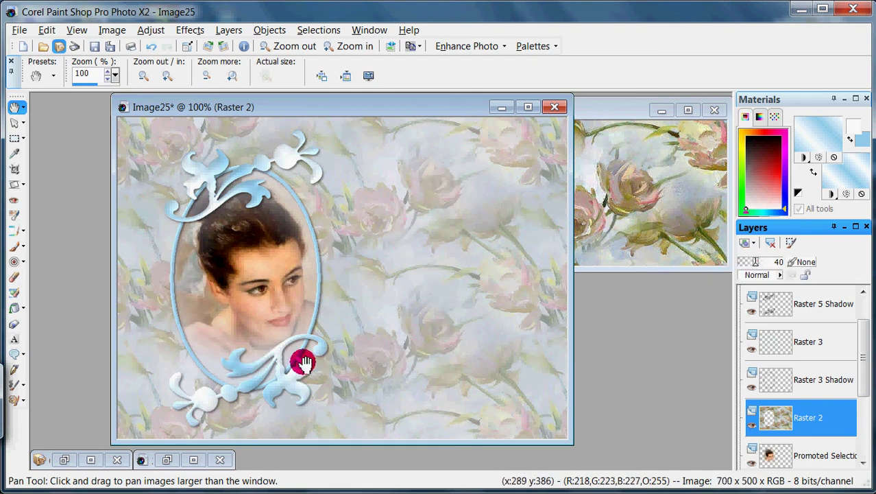
drag(446, 108, 436, 109)
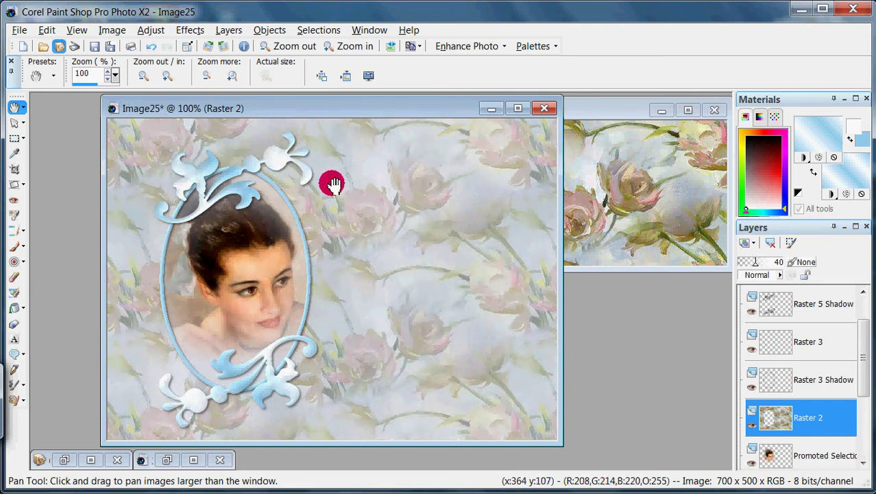
drag(375, 111, 383, 103)
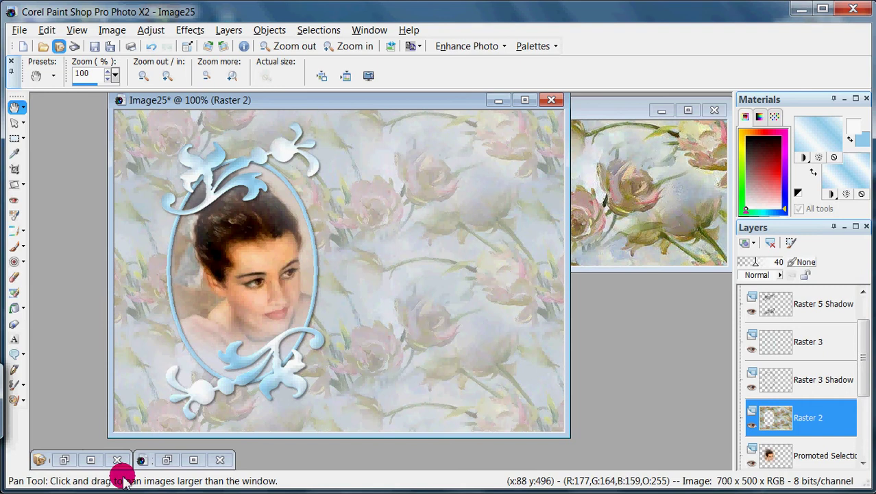
Restore the Organizer and browse its painting thumbnails for a second picture to use in the composition
click(63, 461)
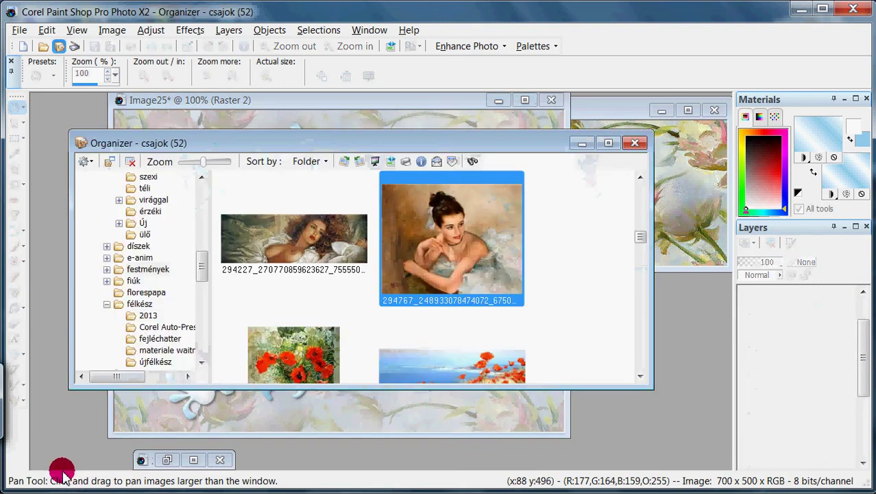
click(588, 278)
scroll(589, 278, down, 5)
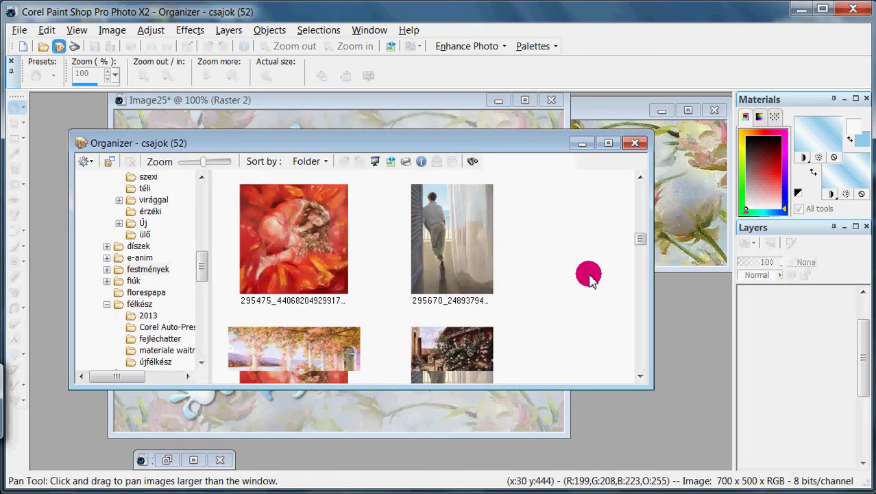
scroll(589, 277, down, 6)
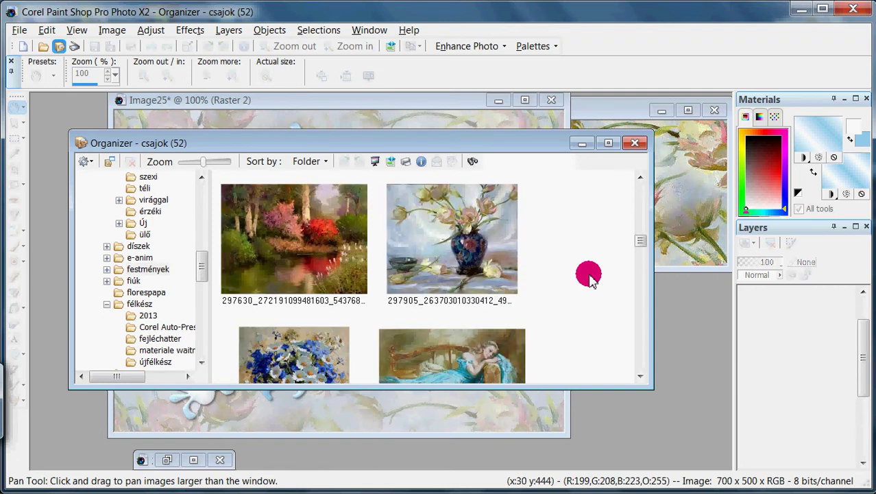
scroll(589, 278, down, 2)
scroll(589, 278, down, 1)
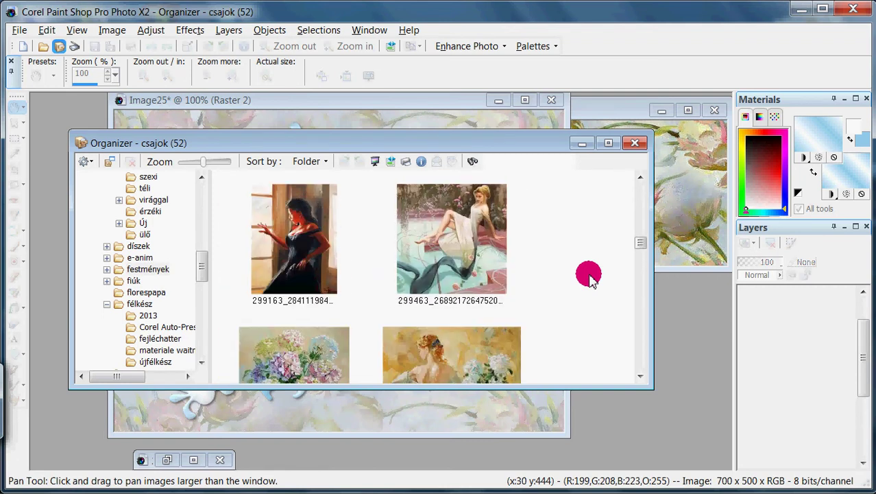
scroll(589, 278, down, 1)
scroll(588, 278, down, 1)
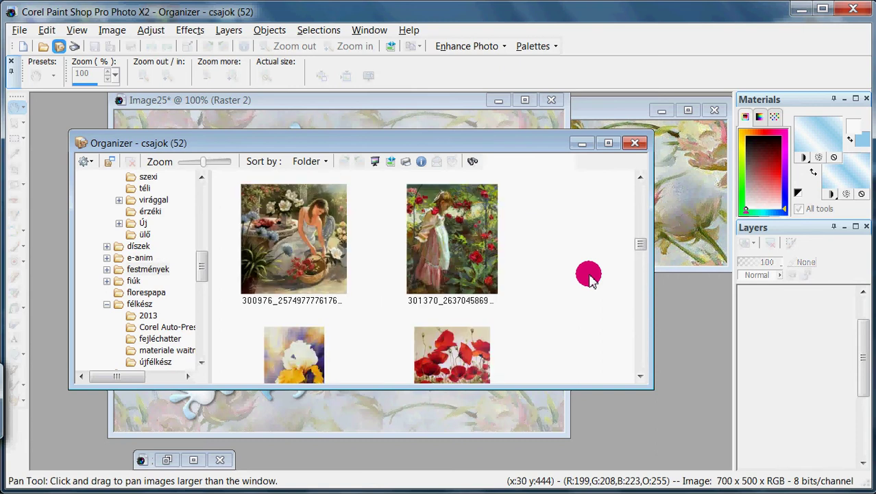
scroll(589, 277, down, 4)
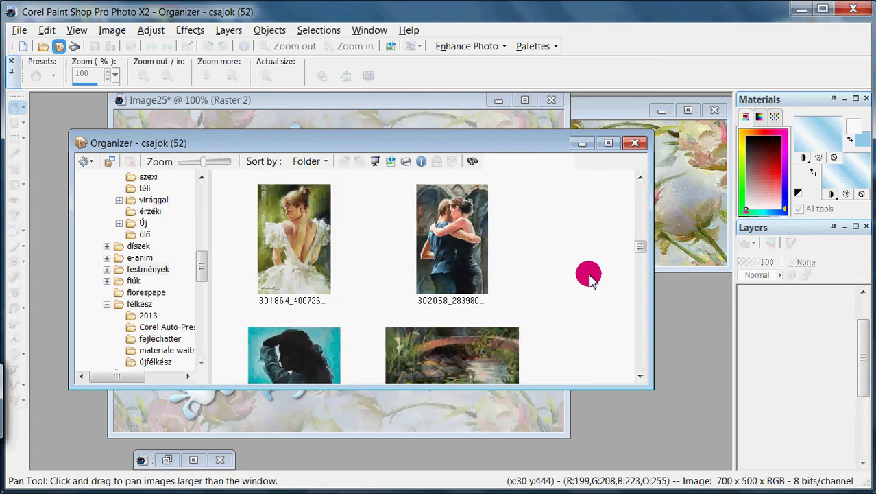
scroll(588, 277, down, 2)
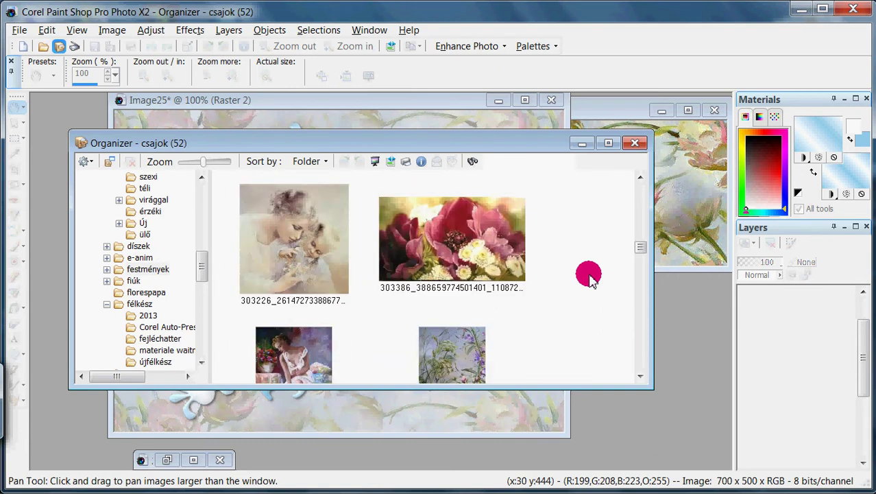
scroll(588, 278, down, 3)
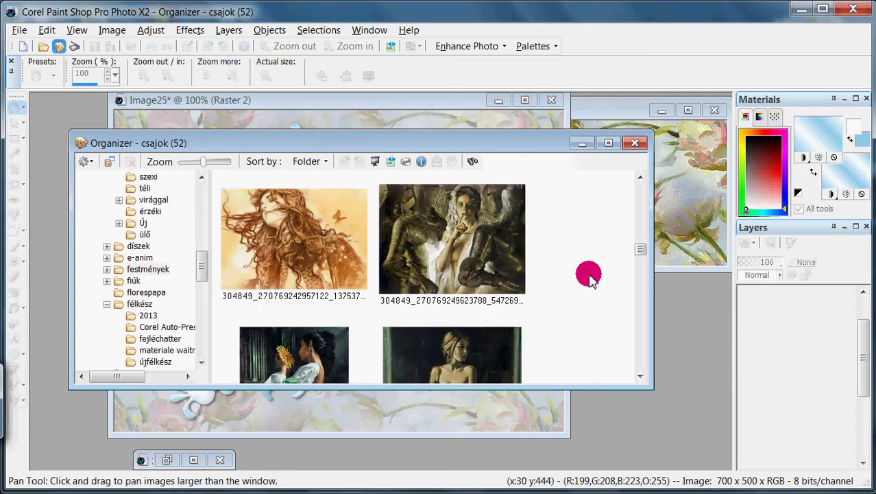
scroll(588, 278, down, 4)
scroll(588, 278, down, 2)
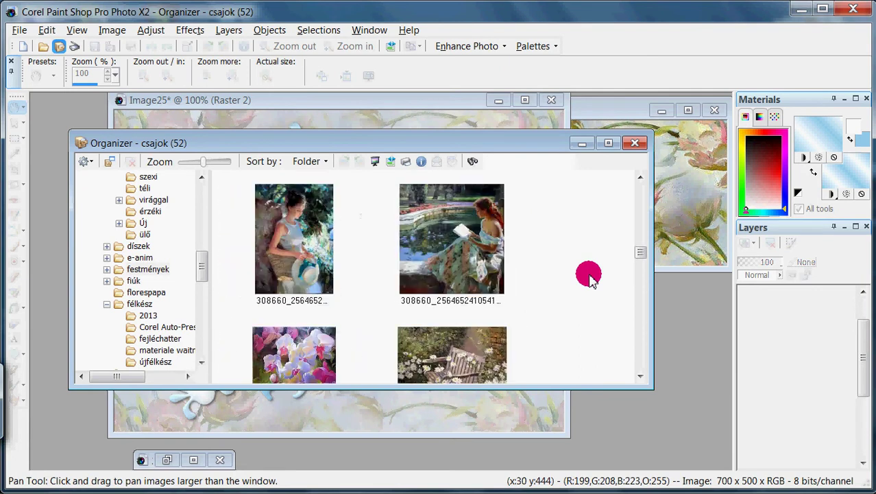
scroll(588, 277, down, 4)
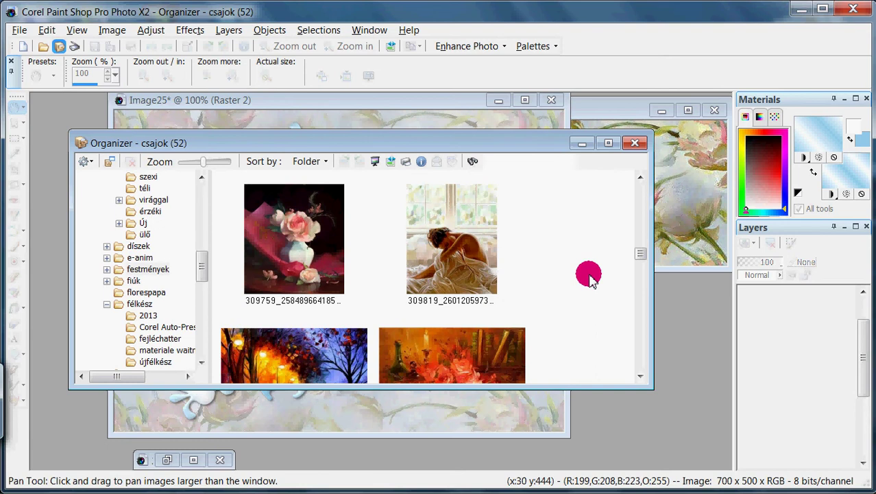
scroll(588, 277, down, 1)
scroll(588, 278, down, 1)
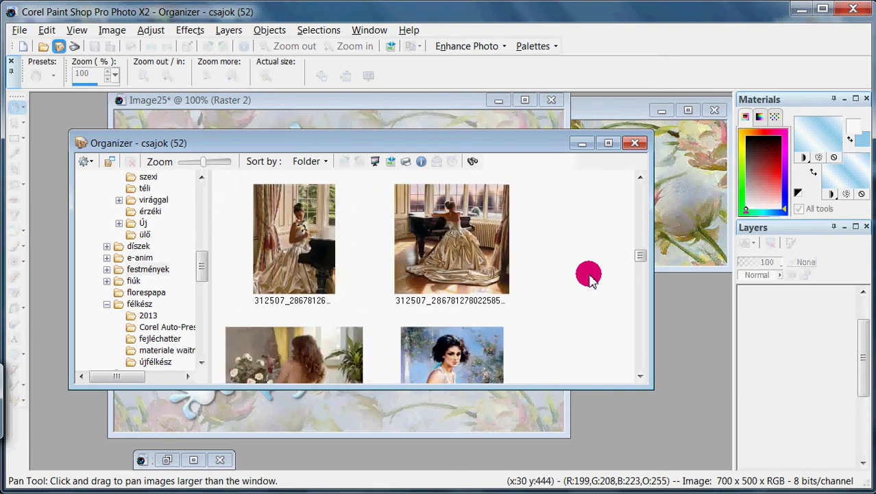
scroll(588, 278, down, 2)
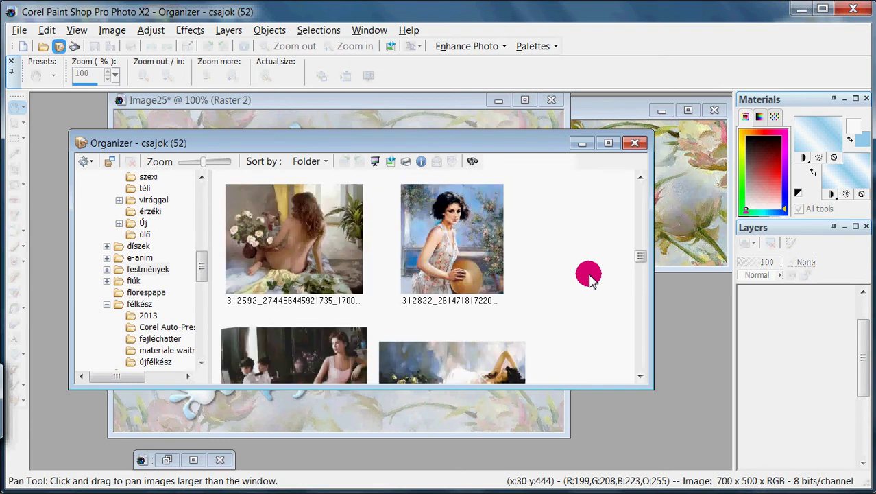
scroll(588, 278, down, 2)
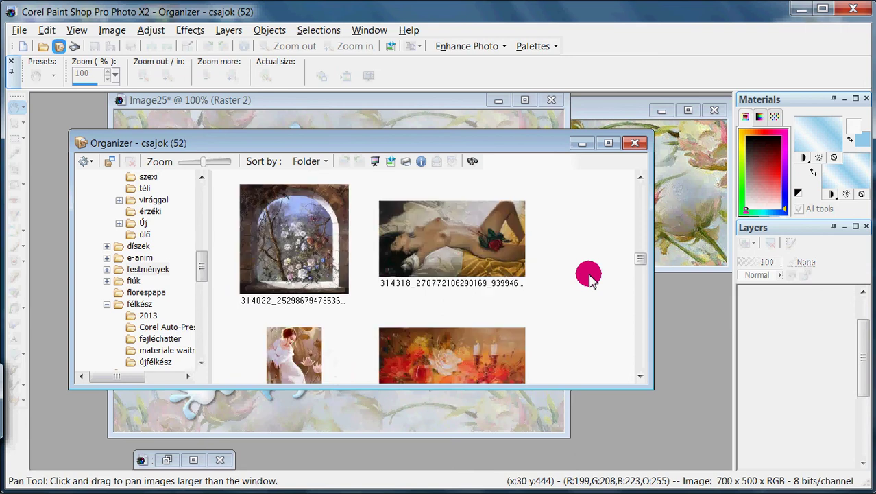
scroll(589, 278, down, 4)
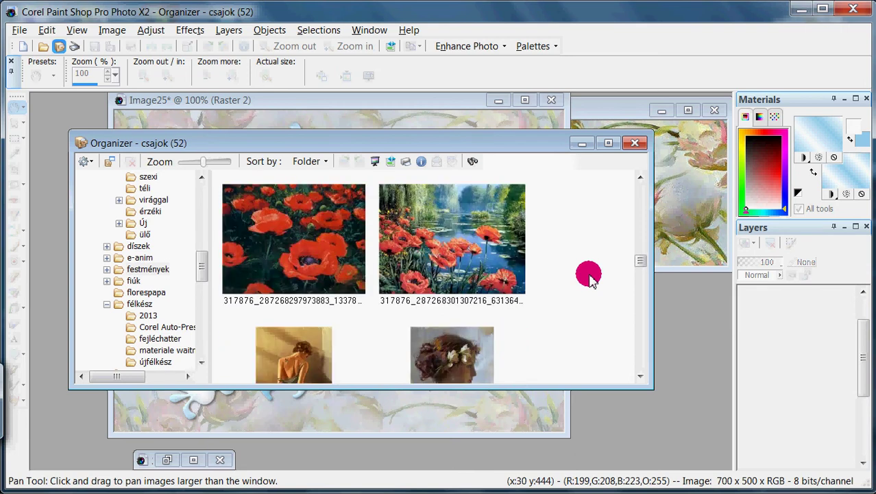
scroll(588, 278, down, 1)
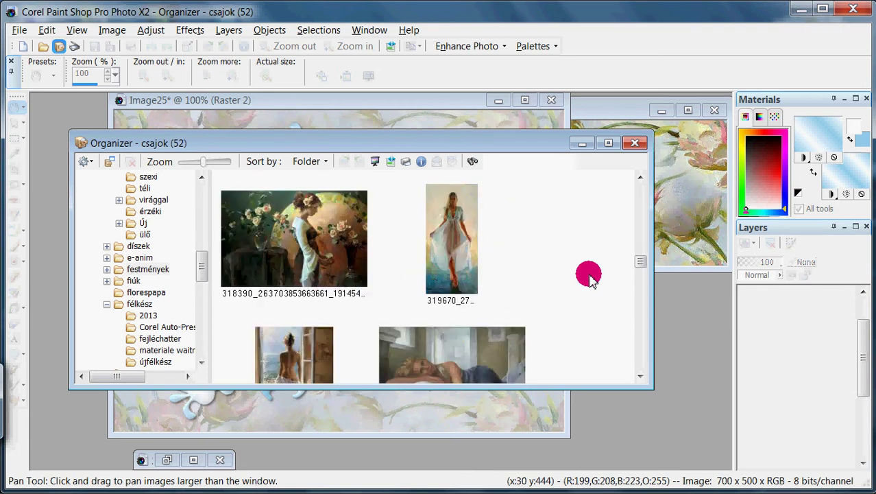
scroll(588, 277, down, 1)
scroll(589, 277, down, 1)
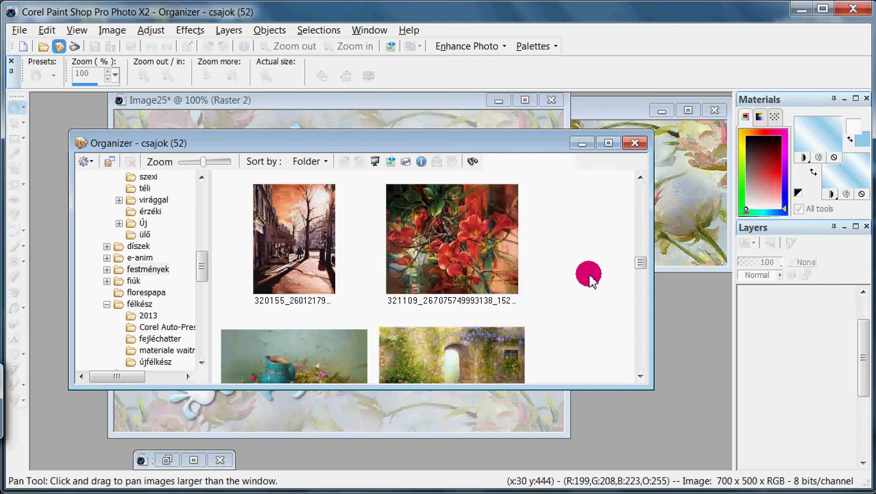
scroll(588, 278, down, 2)
scroll(588, 277, down, 2)
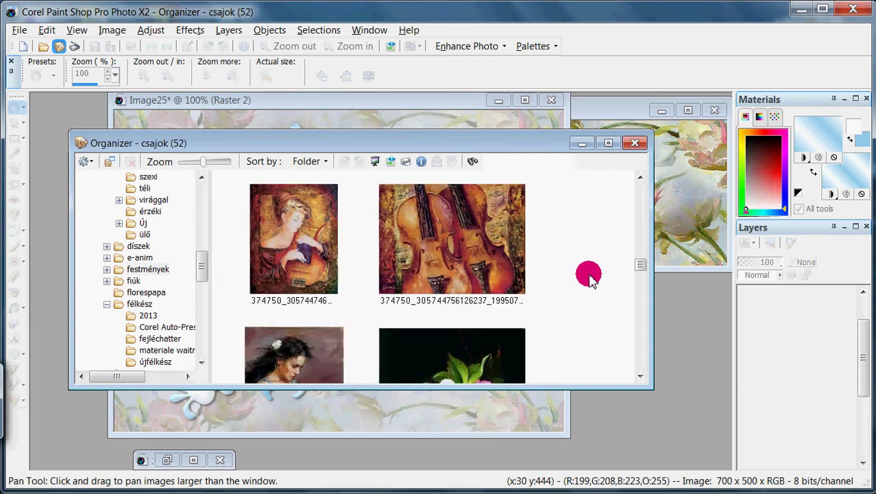
scroll(591, 278, down, 1)
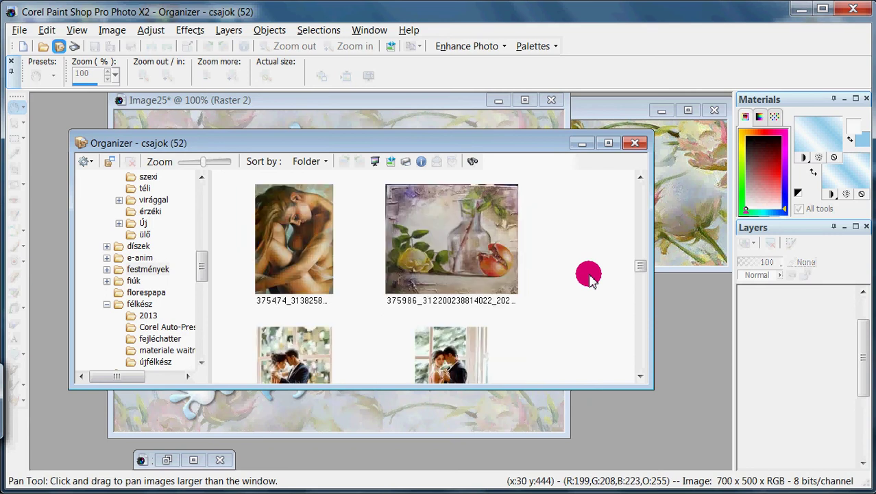
scroll(590, 277, down, 2)
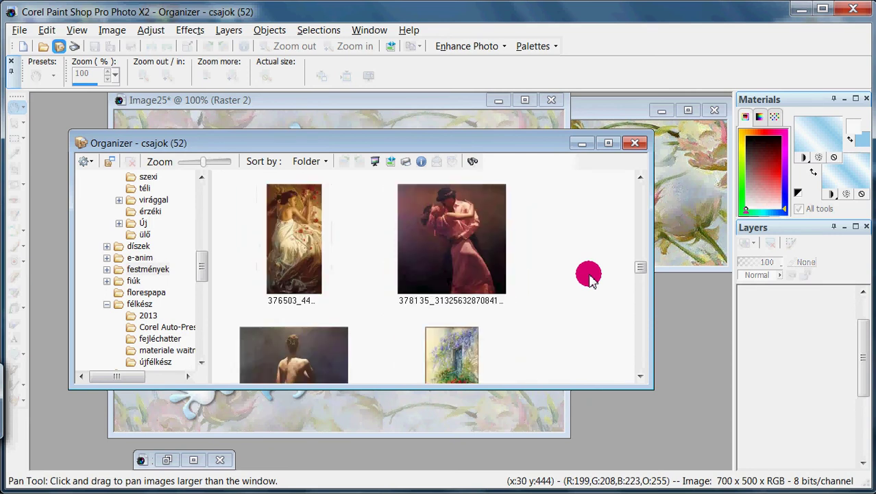
scroll(590, 278, up, 1)
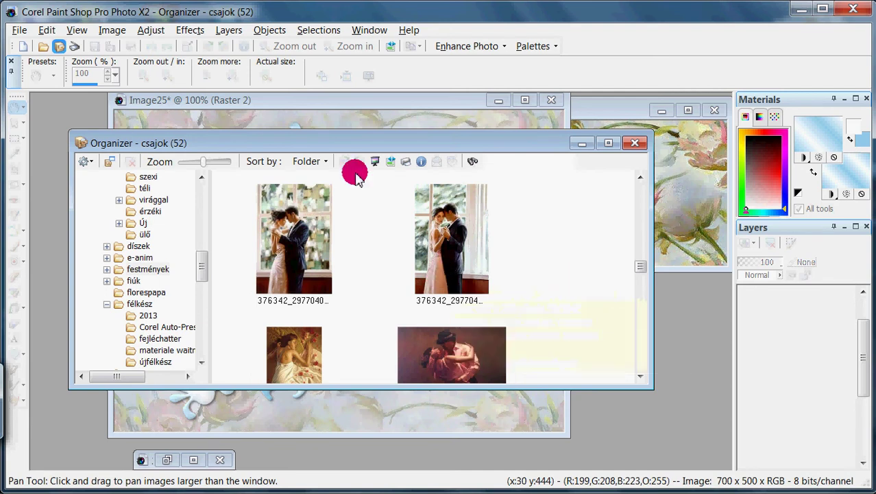
mouse_move(370, 141)
mouse_down()
mouse_move(372, 310)
mouse_move(369, 154)
mouse_up()
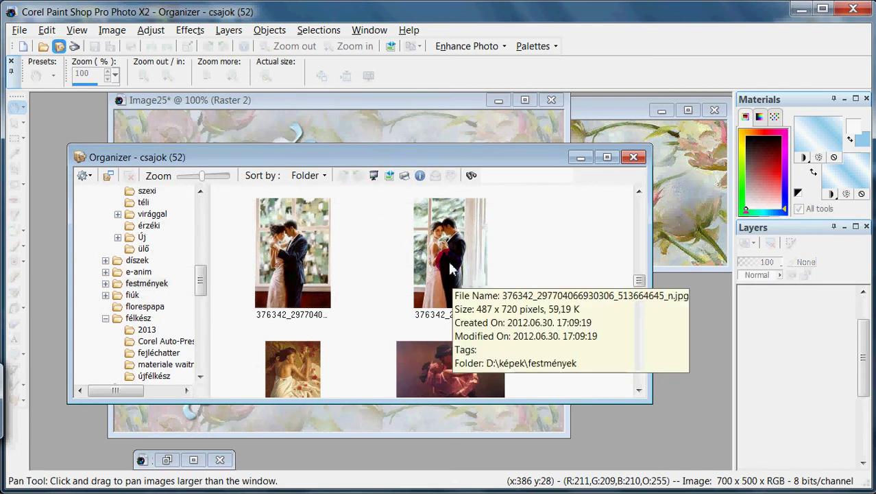
click(447, 276)
double_click(447, 275)
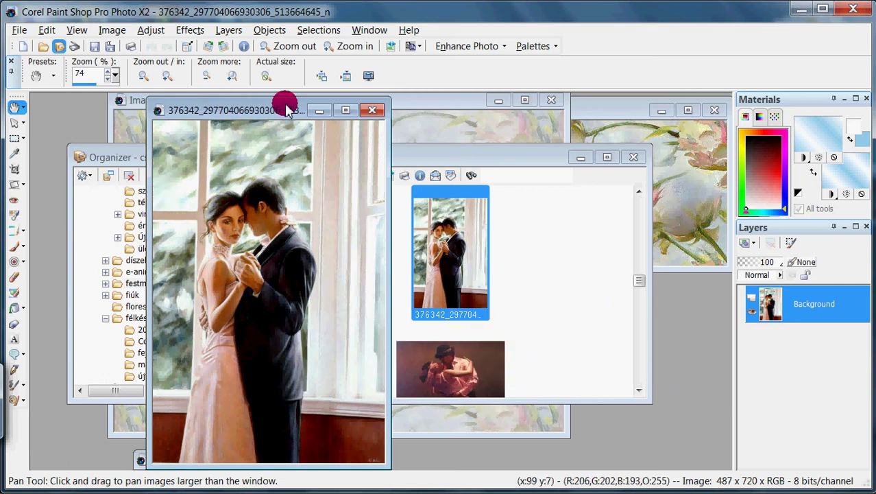
Make a rectangular selection around the couple, from above their heads down to the knees, and copy it
click(14, 139)
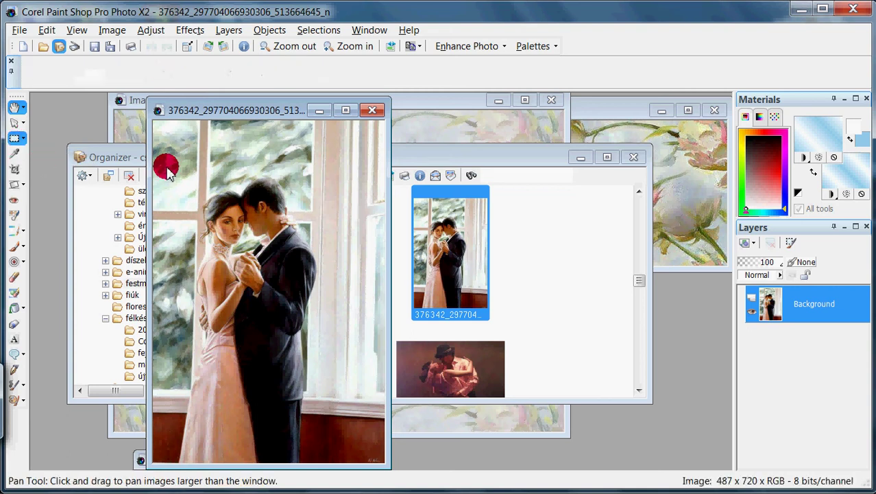
drag(173, 165, 334, 406)
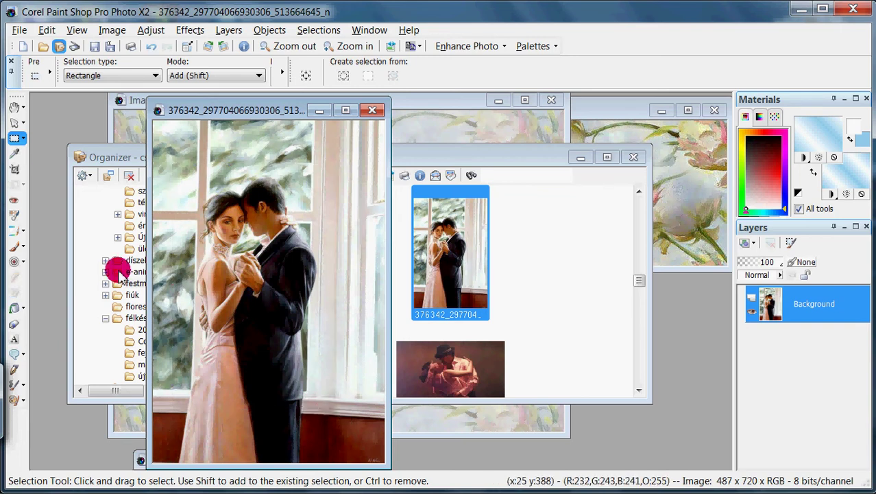
click(14, 107)
right_click(222, 217)
click(260, 242)
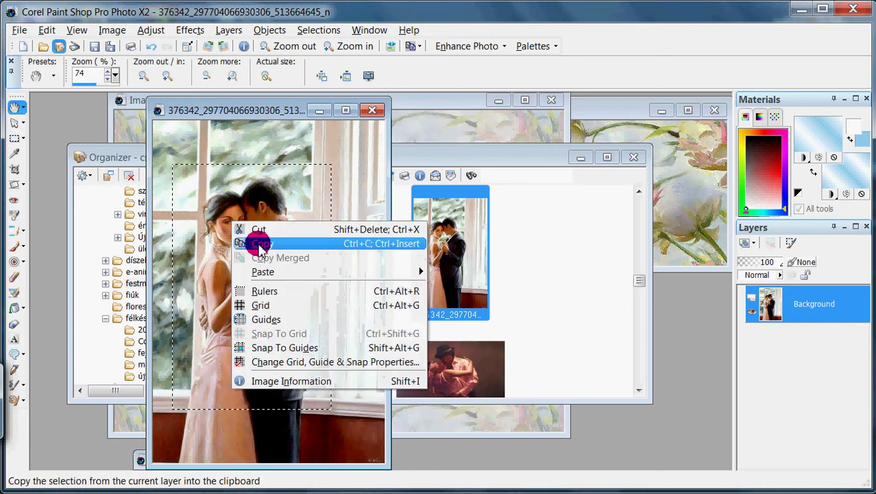
Close the source painting of the couple and paste the copied selection as a new image
click(624, 245)
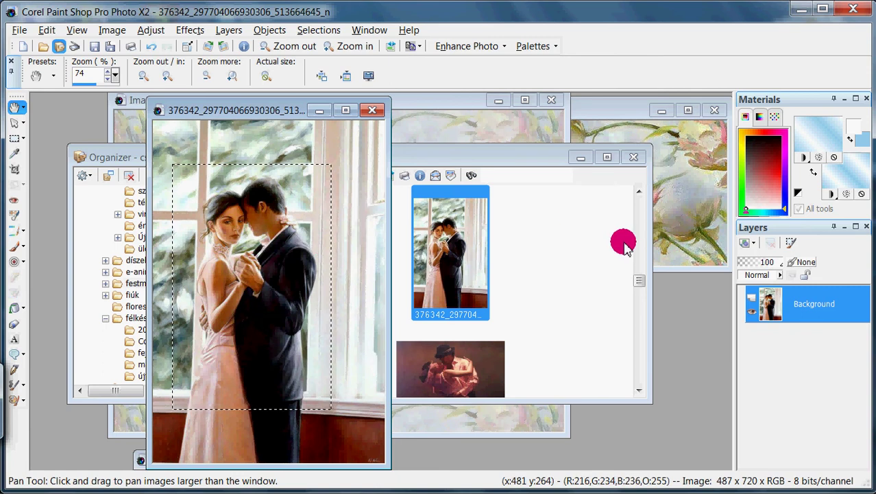
click(373, 109)
click(492, 290)
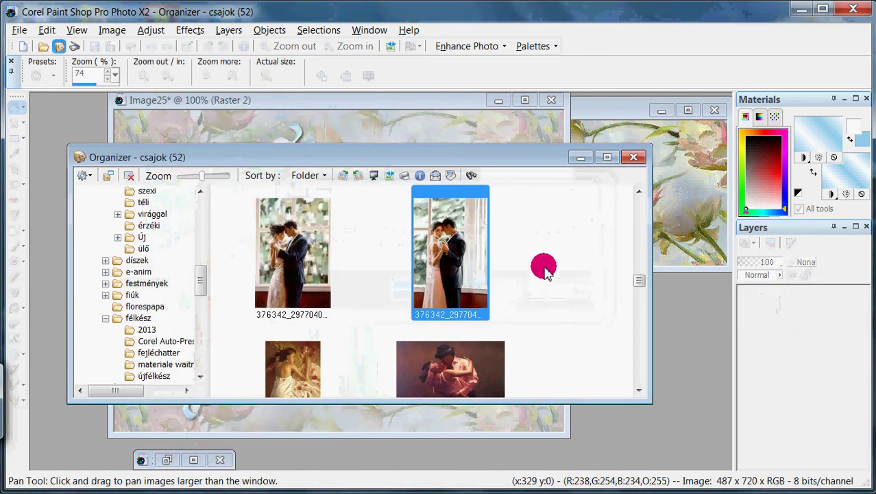
right_click(670, 311)
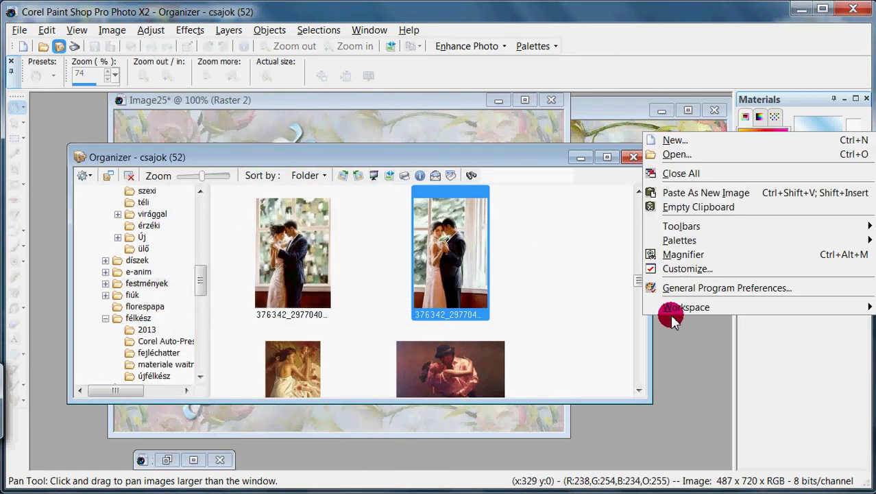
click(679, 194)
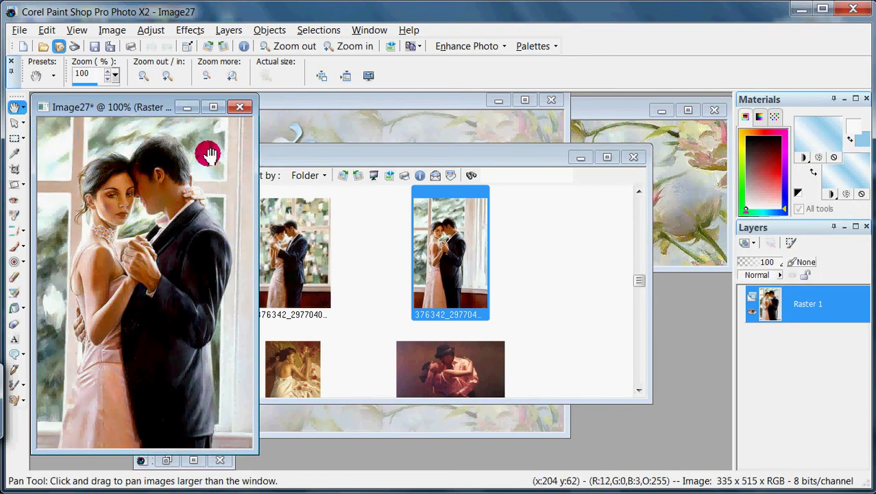
Minimize the Organizer and the extra floral image, and move the new couple image beside the framed portrait
click(581, 157)
click(661, 110)
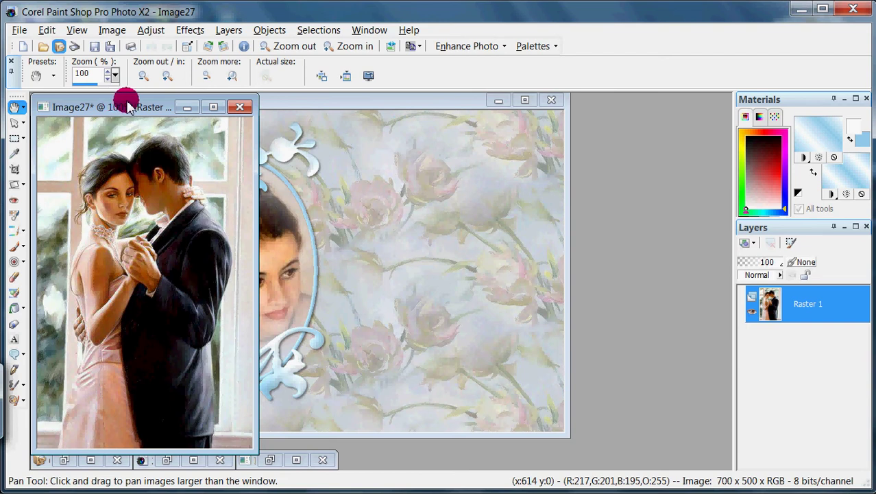
drag(127, 106, 447, 109)
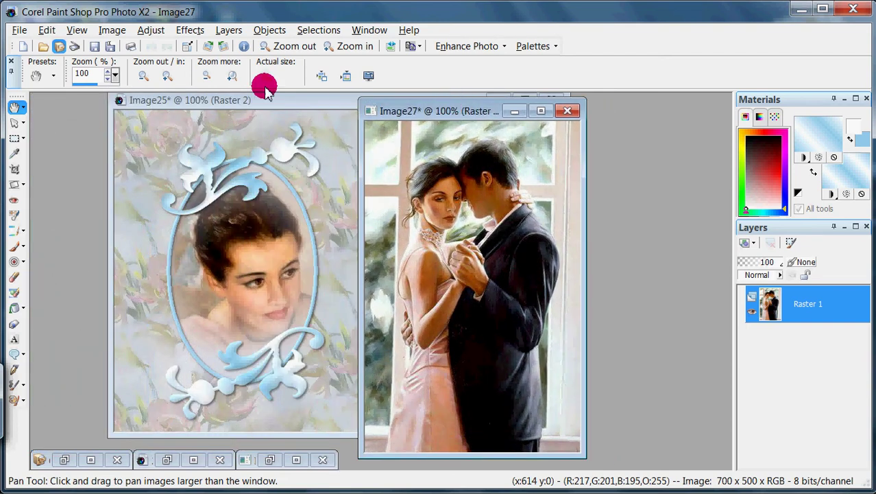
Load the soft white oval mask from disk onto the couple image, using Fit to canvas, Source luminance and Hide all mask
click(228, 31)
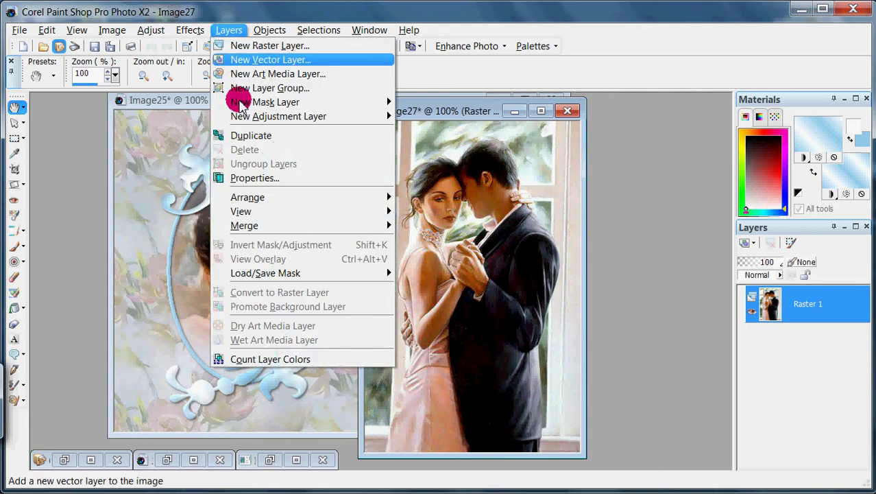
click(254, 227)
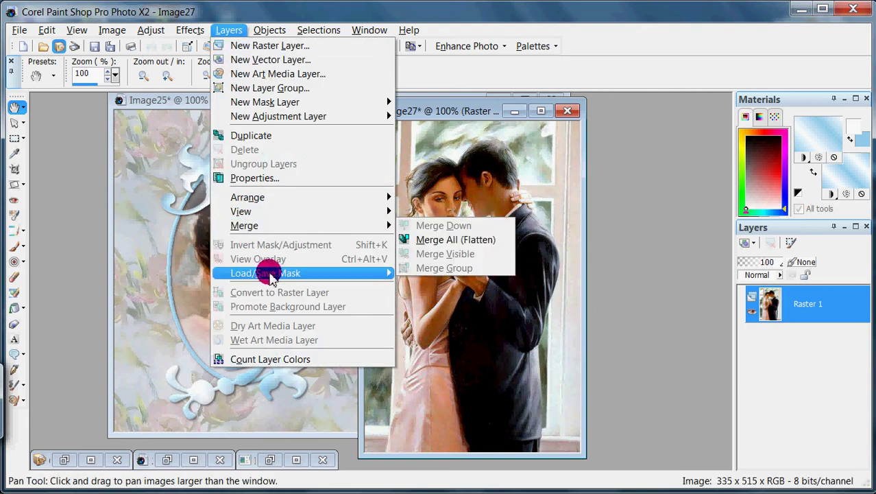
mouse_move(272, 273)
click(451, 273)
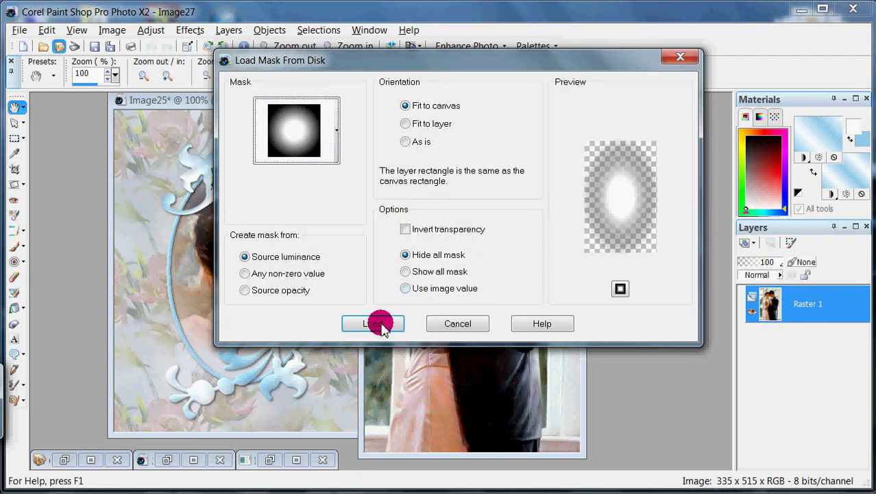
click(376, 320)
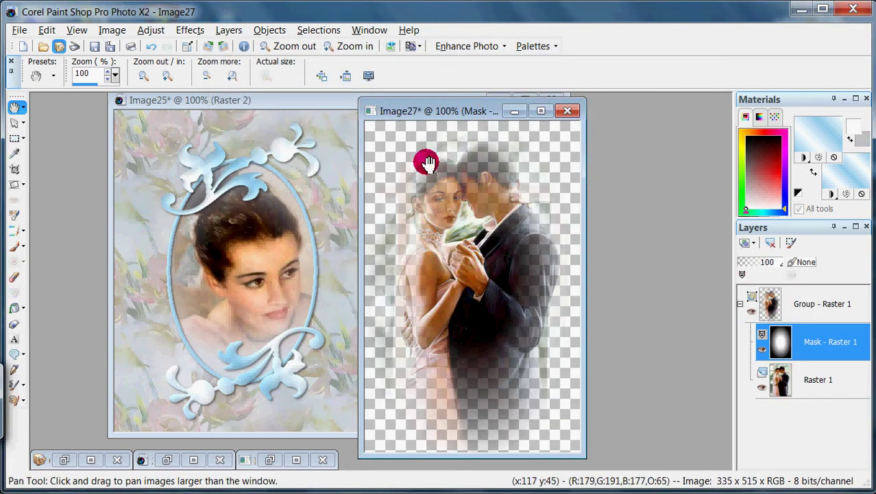
Merge the mask group of the couple image into one layer and copy the faded couple
click(228, 30)
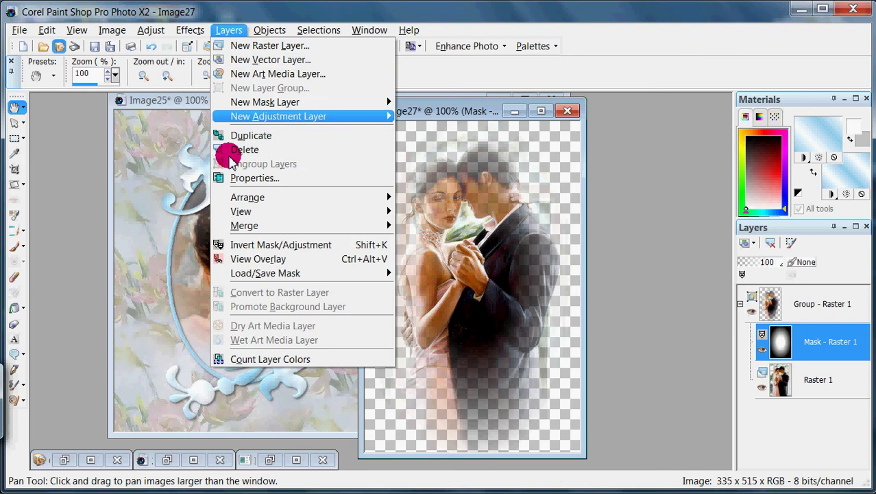
mouse_move(365, 229)
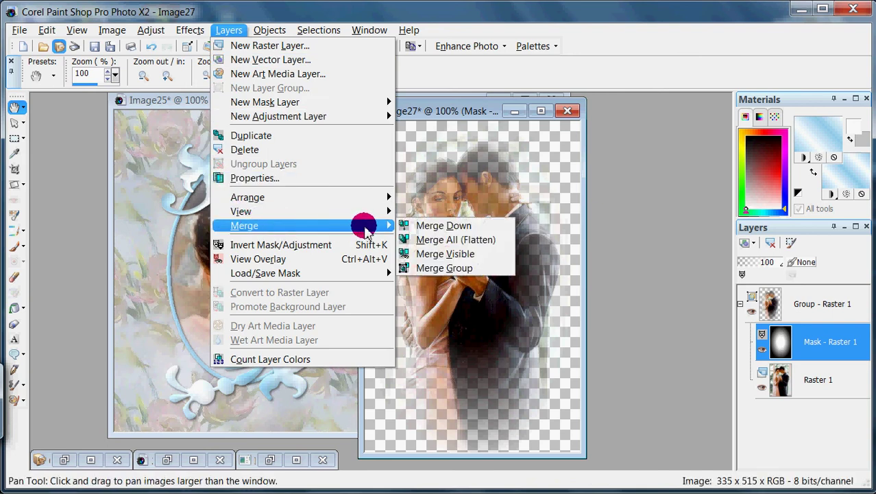
click(471, 268)
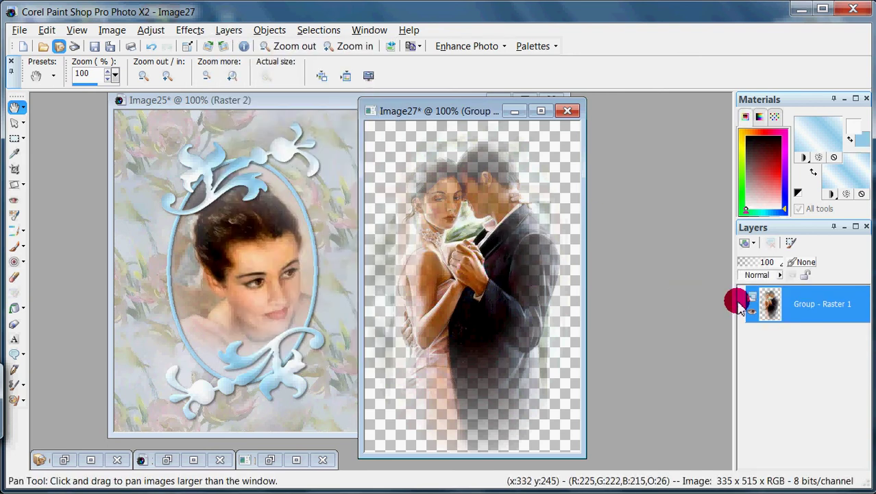
right_click(463, 255)
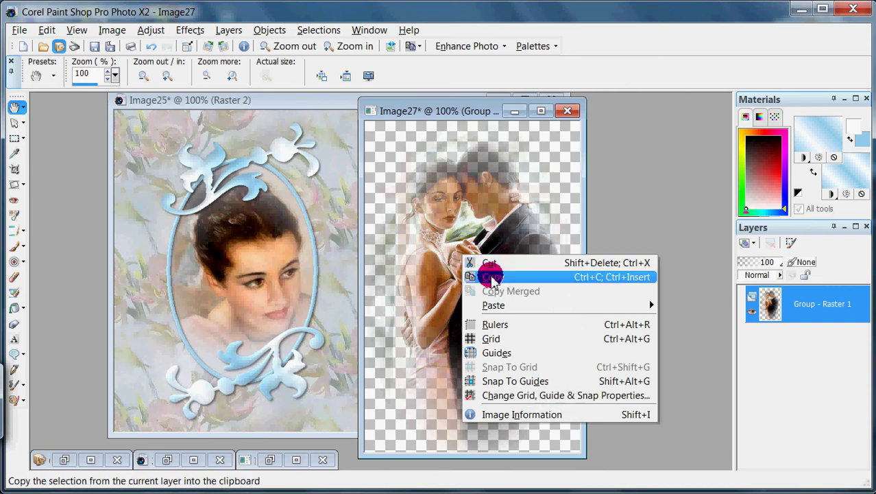
click(484, 275)
Add a new raster layer above Raster 5 in the floral portrait composition
click(338, 267)
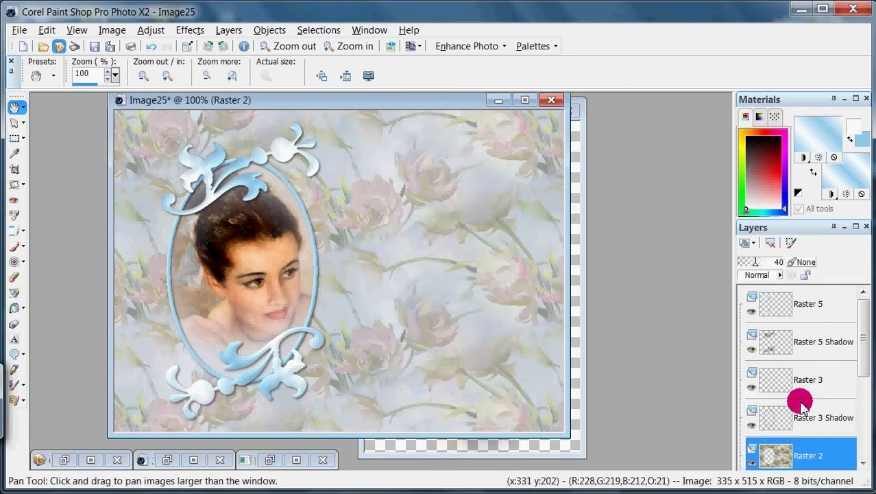
click(780, 304)
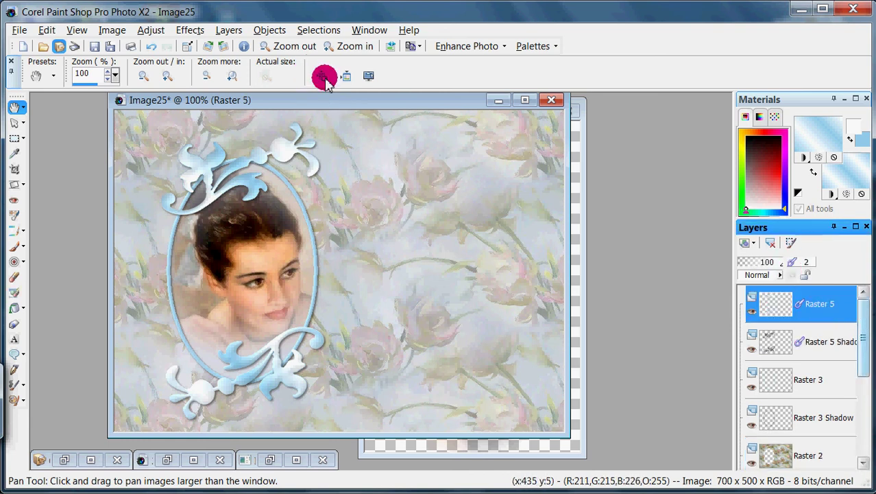
click(230, 30)
click(271, 46)
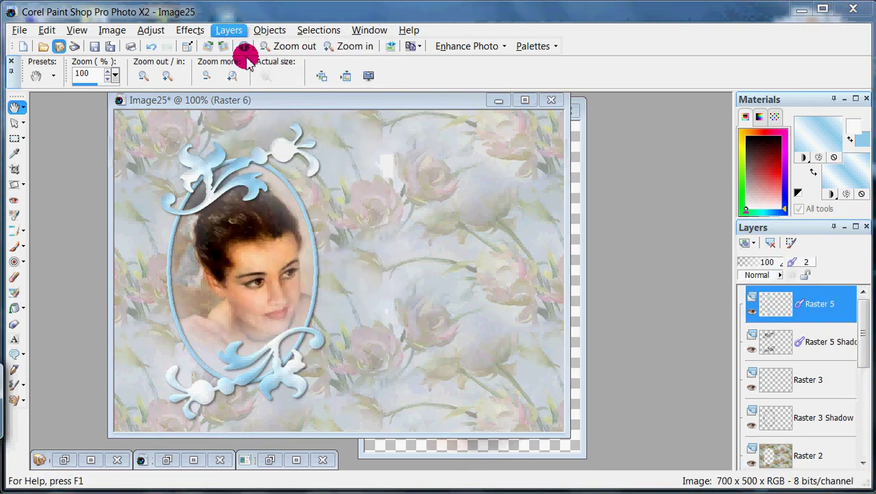
click(376, 371)
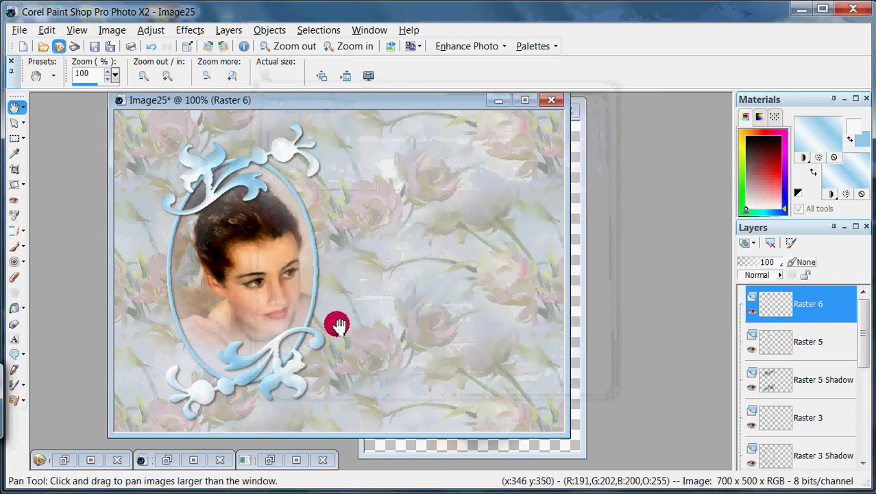
Paste the faded couple as a new selection and place it in the right half of the composition, beside the oval portrait
right_click(380, 174)
mouse_move(480, 227)
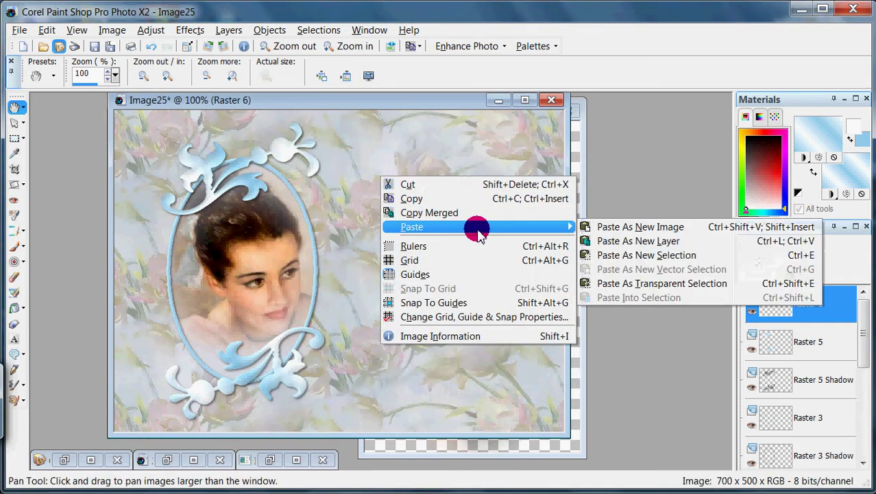
click(685, 255)
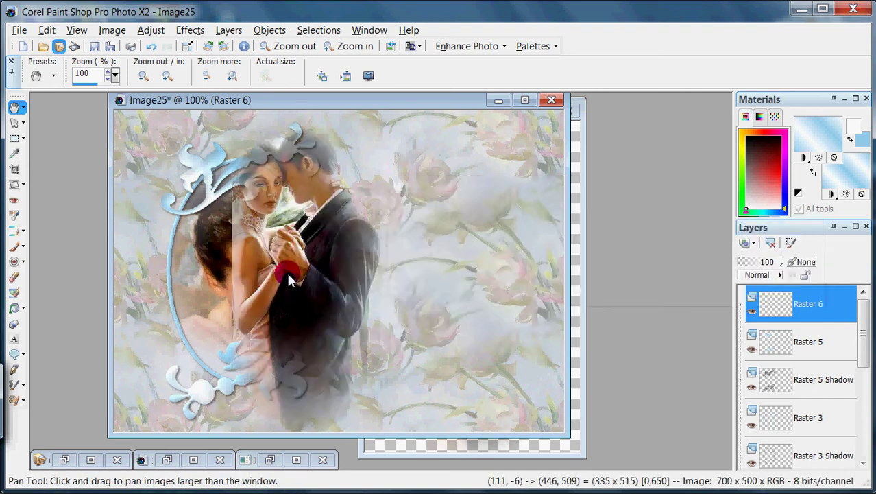
click(452, 257)
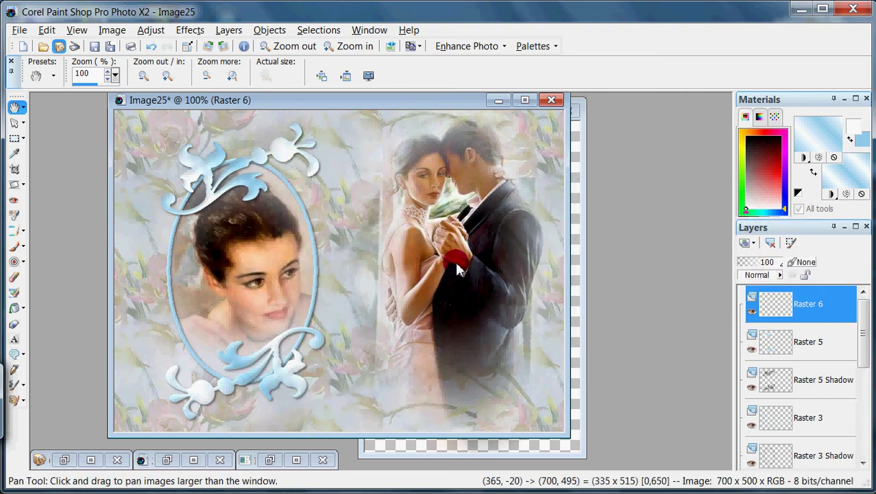
drag(453, 261, 456, 269)
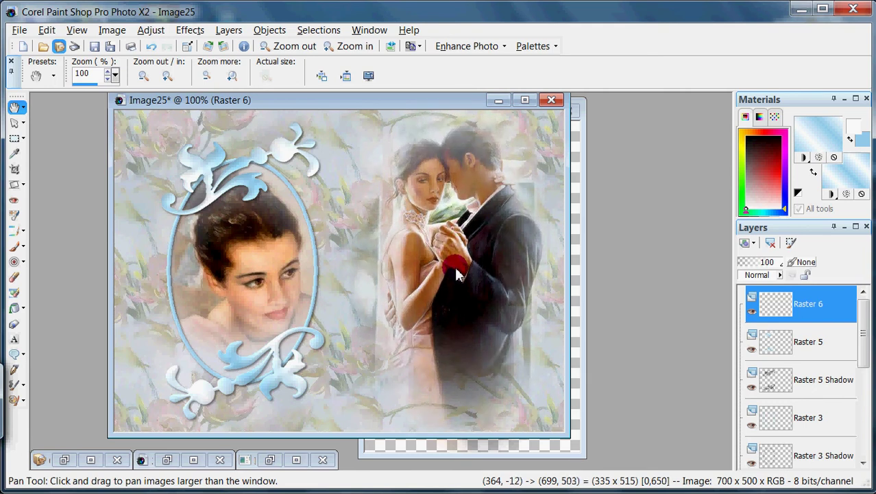
drag(456, 270, 455, 272)
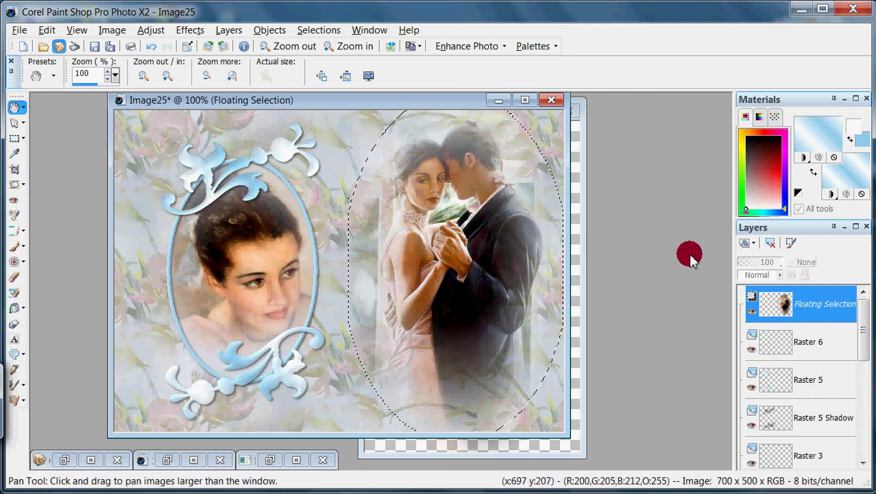
Activate the Raster 2 floral background layer and delete the area inside the couple's oval selection
drag(865, 336, 862, 381)
click(814, 381)
mouse_move(788, 386)
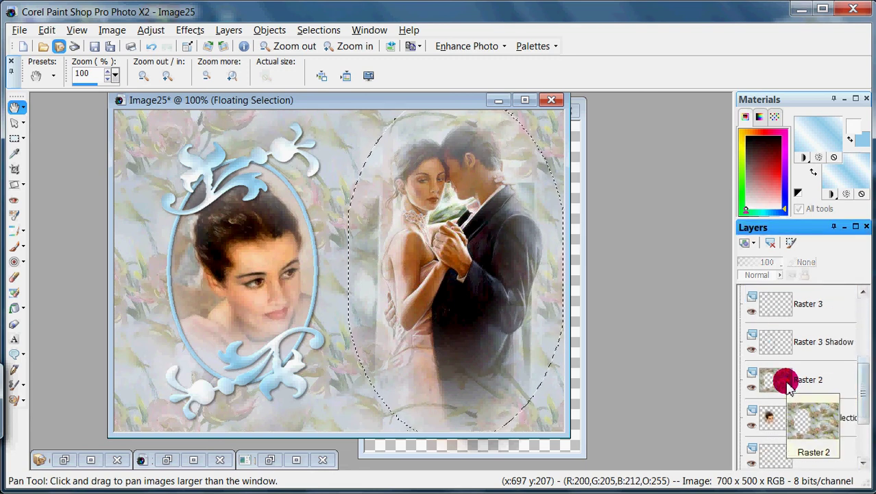
click(782, 388)
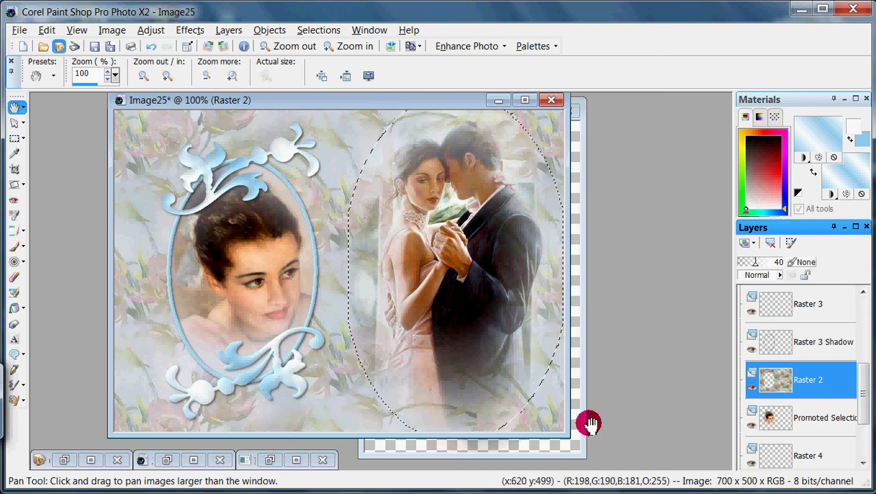
mouse_move(782, 386)
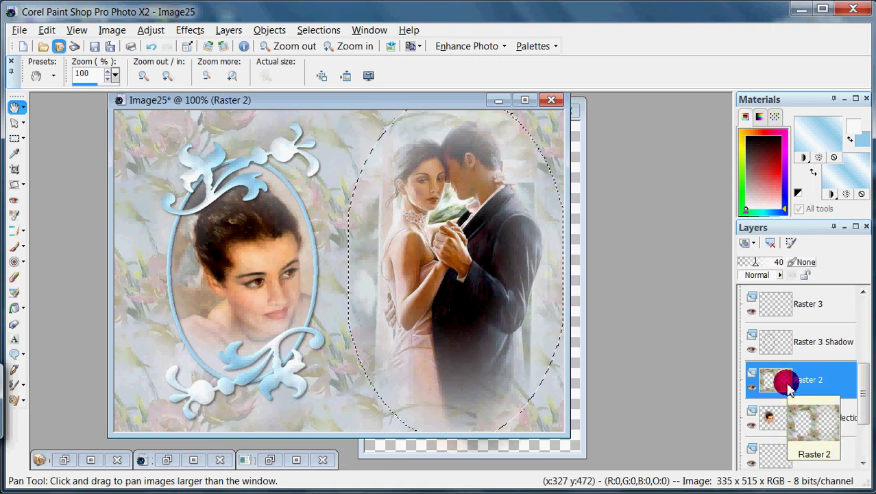
drag(482, 321, 160, 242)
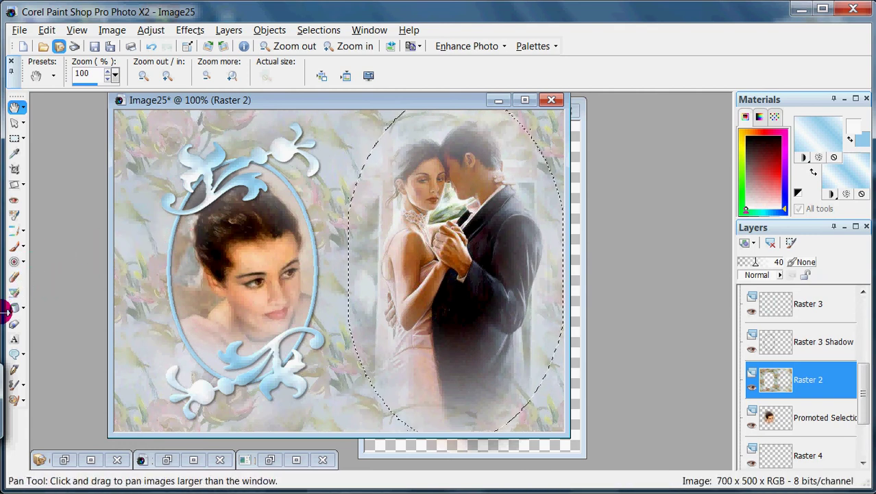
Try erasing around the tops of the couple's heads with the Eraser tool, and undo back to the Raster 2 layer
click(14, 276)
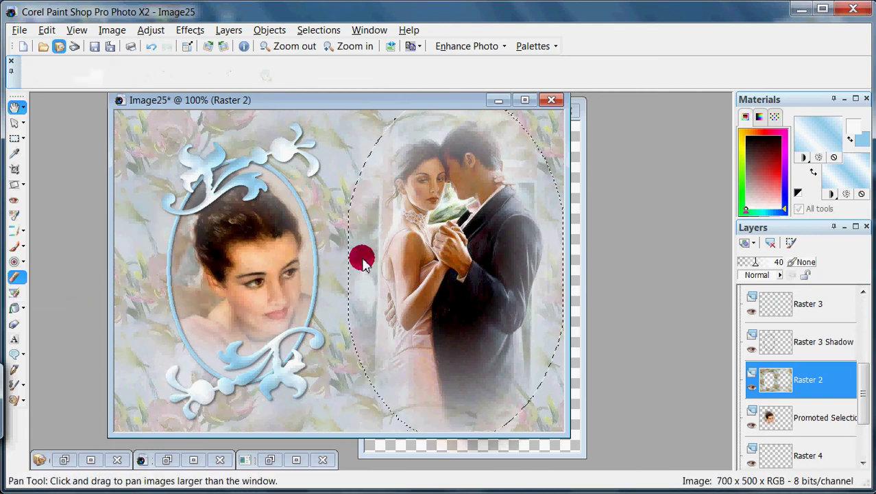
key(ctrl+d)
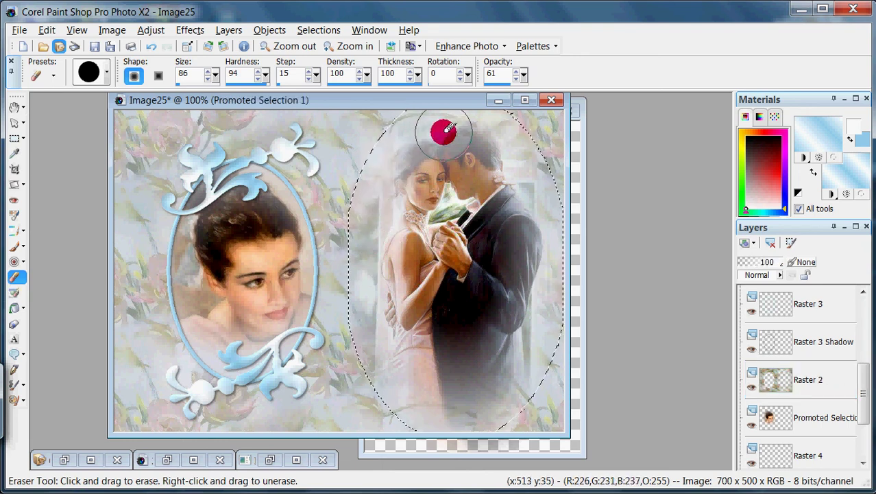
drag(447, 129, 484, 139)
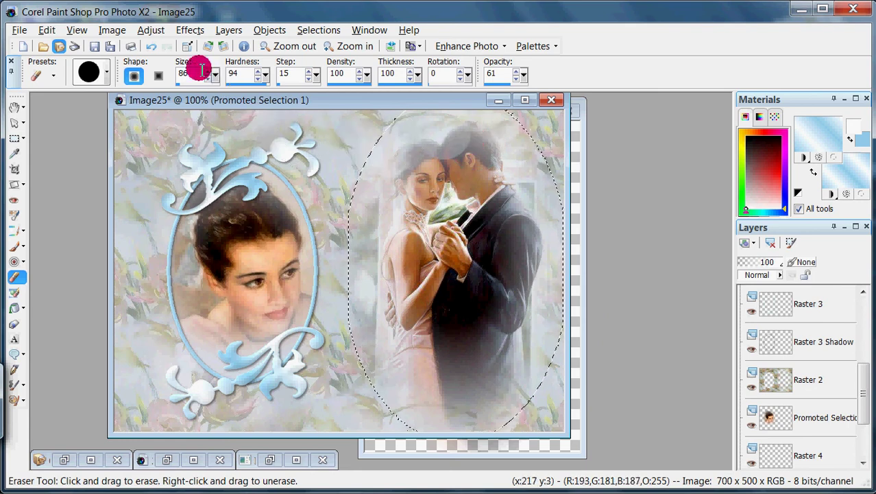
click(151, 47)
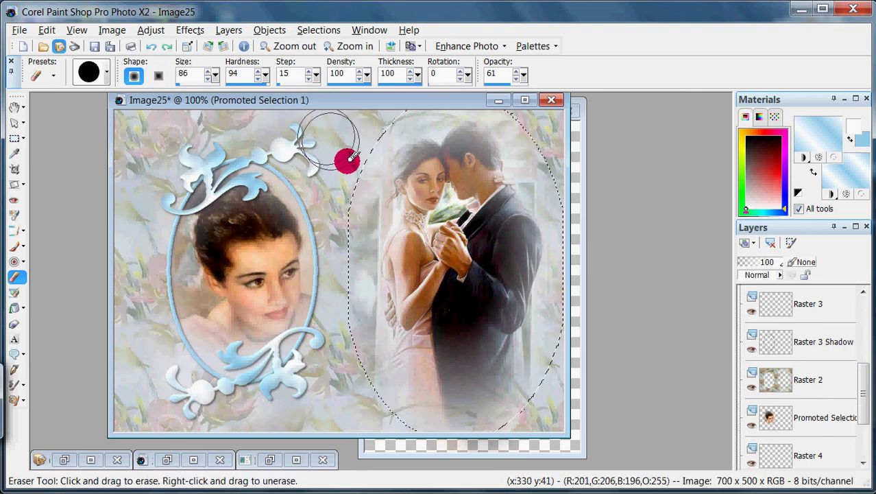
click(151, 46)
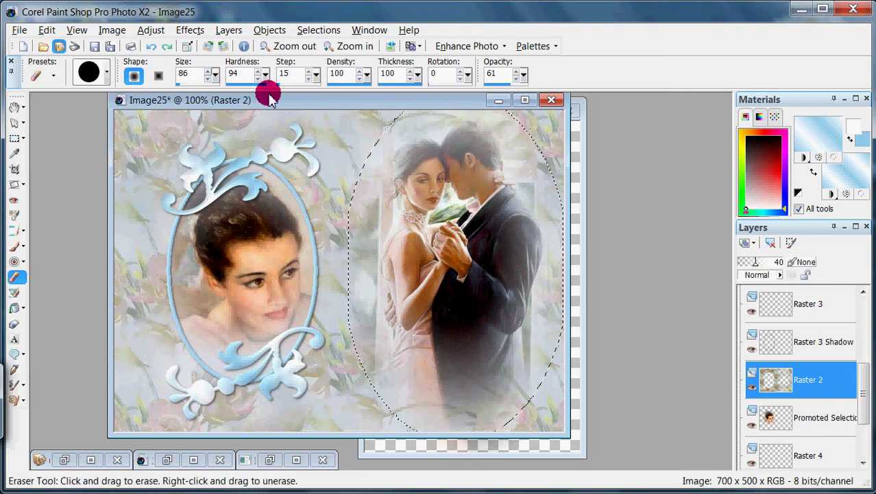
Try an eraser stroke down over the woman's face and the joined hands, and undo it
click(785, 386)
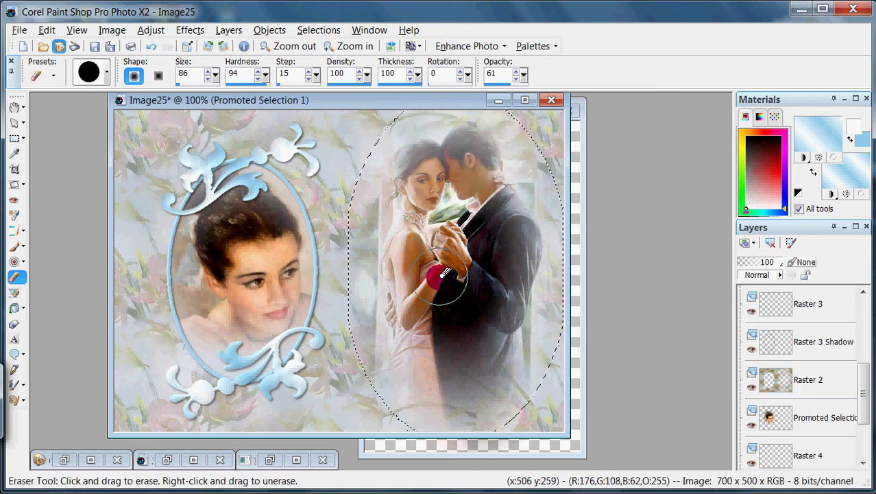
mouse_move(440, 270)
mouse_down()
mouse_move(435, 290)
mouse_move(436, 157)
mouse_up()
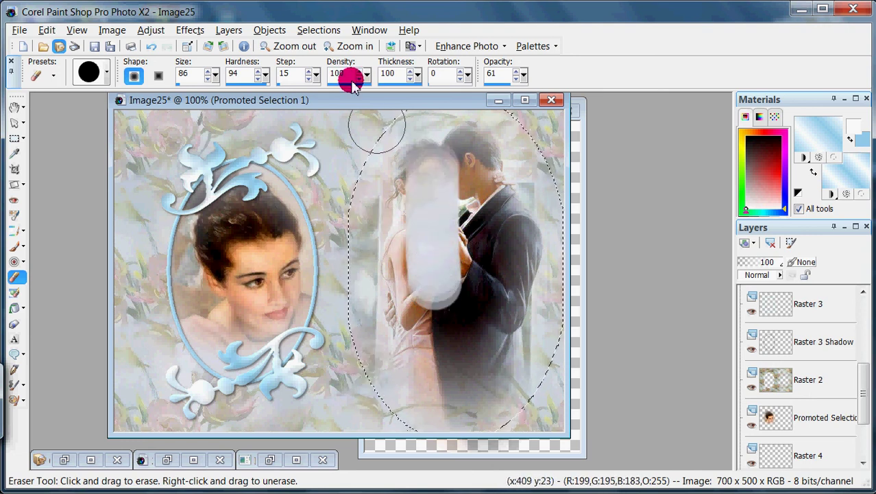
click(151, 47)
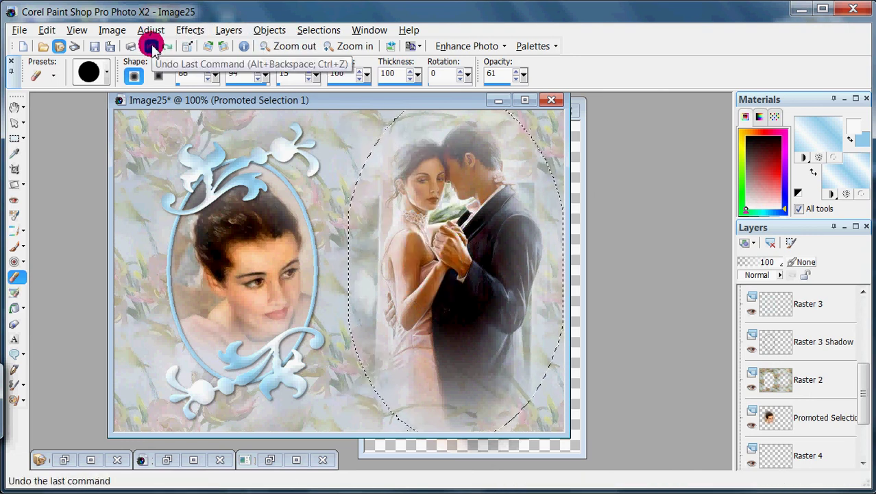
Undo the selection promotion and deselect the oval around the couple
click(151, 47)
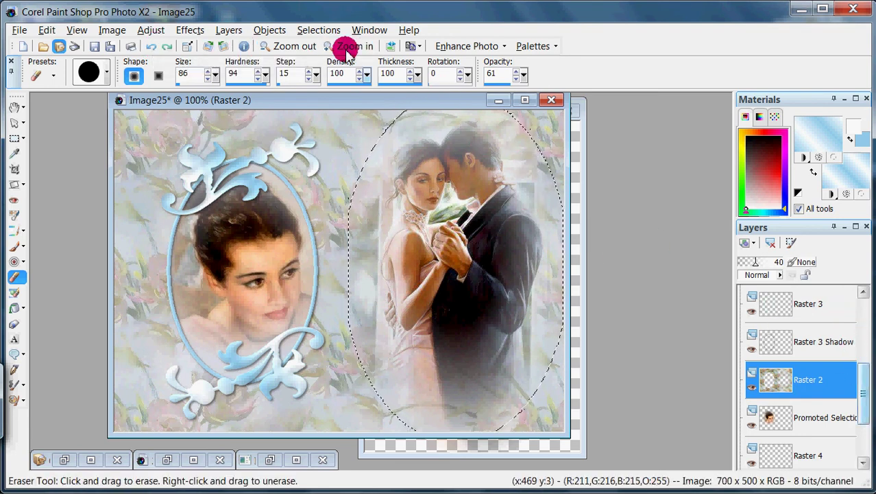
click(316, 30)
click(334, 59)
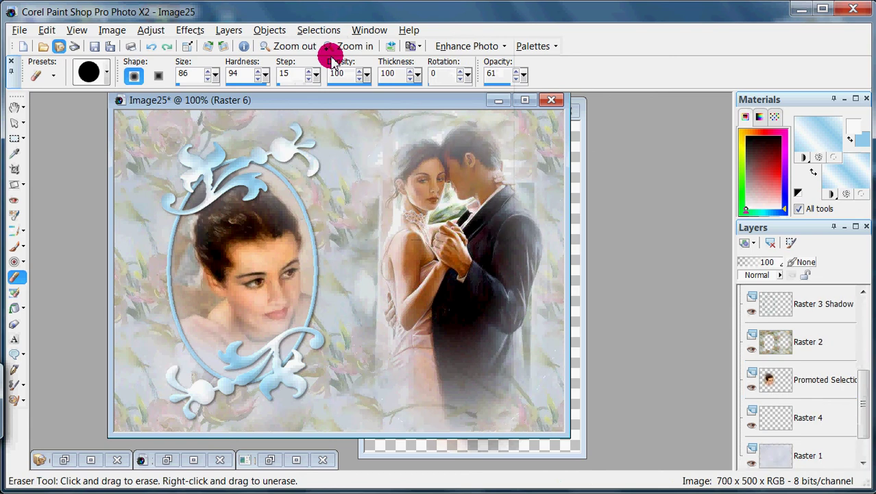
Activate the Raster 2 layer and erase the floral pattern over the couple with the Eraser at size 86 and opacity 61
click(803, 347)
mouse_move(443, 154)
mouse_down()
mouse_move(478, 147)
mouse_move(512, 202)
mouse_move(518, 248)
mouse_move(495, 307)
mouse_move(488, 372)
mouse_move(415, 367)
mouse_move(408, 291)
mouse_move(414, 216)
mouse_move(432, 159)
mouse_move(488, 189)
mouse_move(432, 316)
mouse_move(425, 162)
mouse_move(403, 215)
mouse_move(391, 293)
mouse_move(413, 364)
mouse_move(475, 371)
mouse_move(526, 274)
mouse_move(512, 164)
mouse_move(444, 151)
mouse_move(417, 273)
mouse_move(358, 327)
mouse_up()
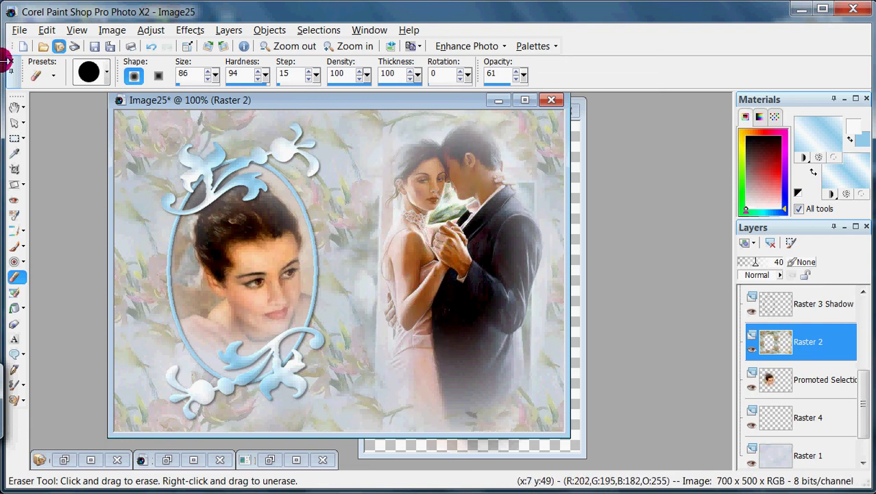
click(14, 108)
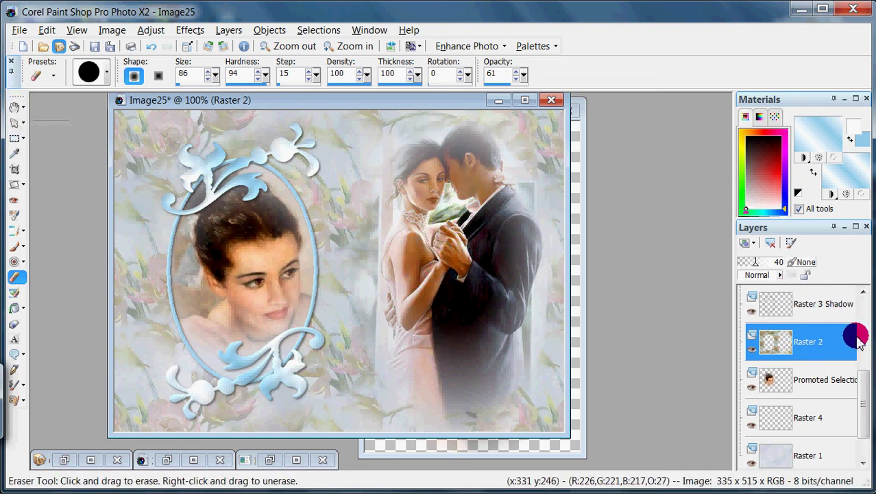
Duplicate the couple's layer, Raster 6
drag(862, 381, 865, 326)
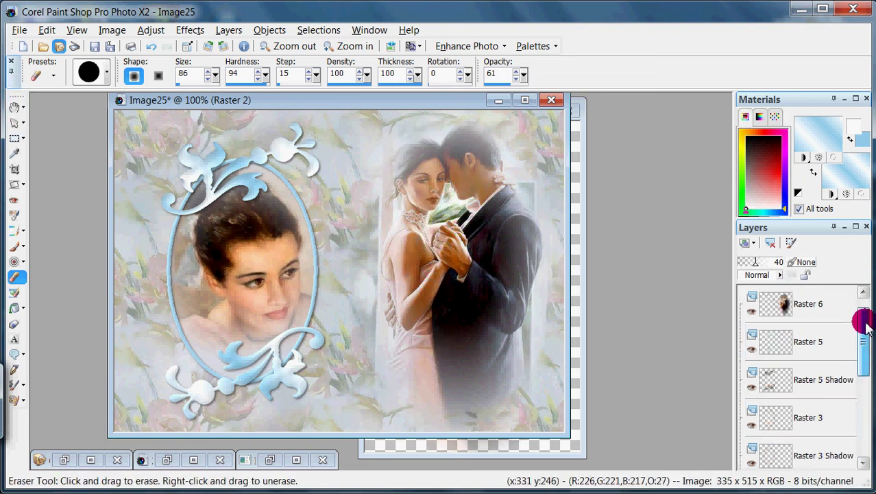
click(785, 303)
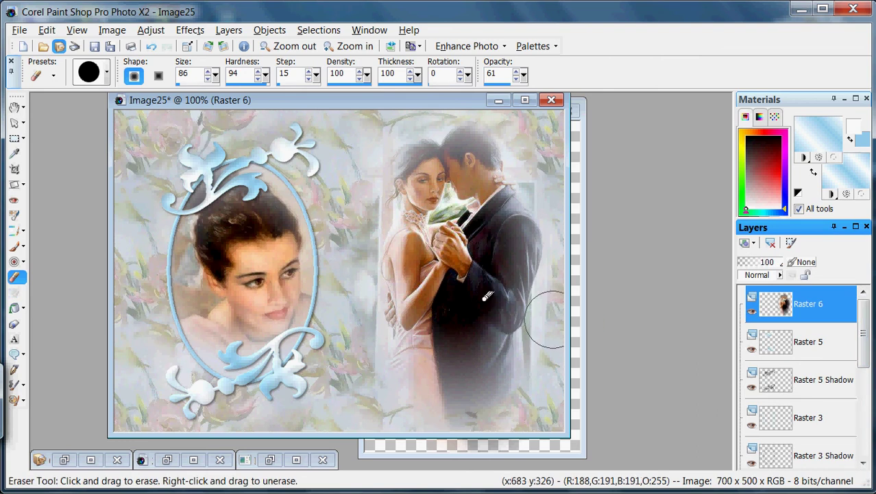
click(11, 107)
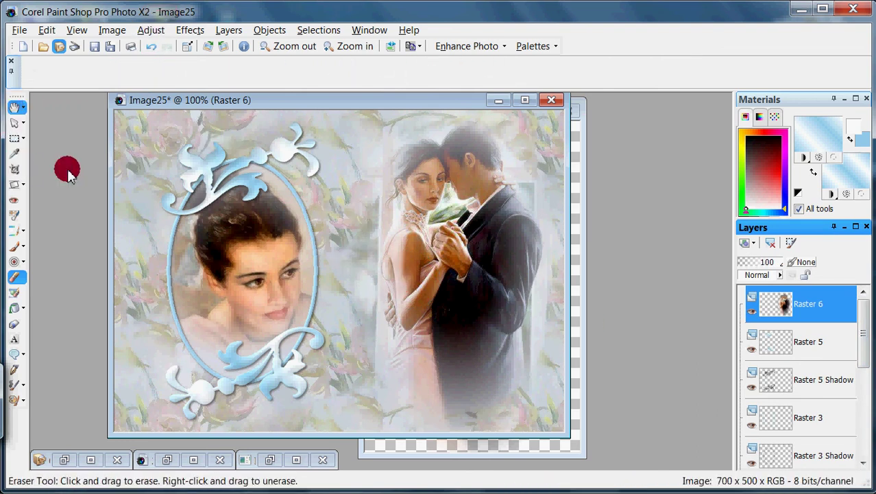
click(226, 31)
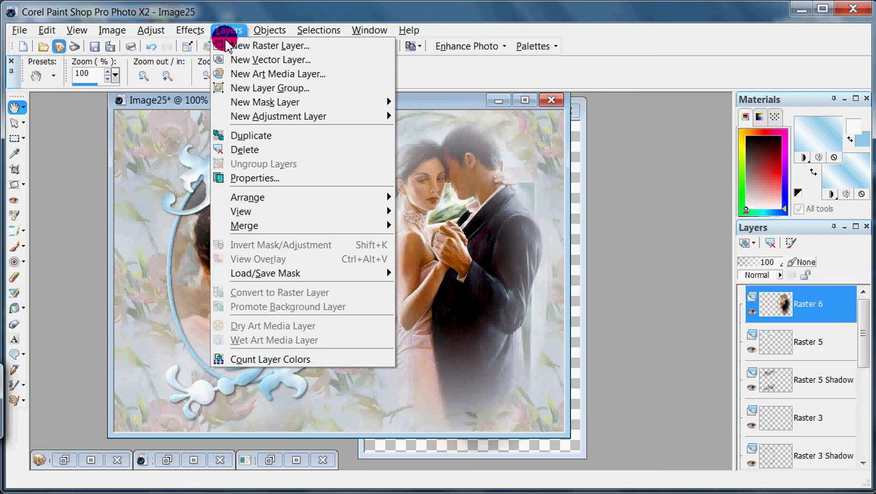
click(266, 137)
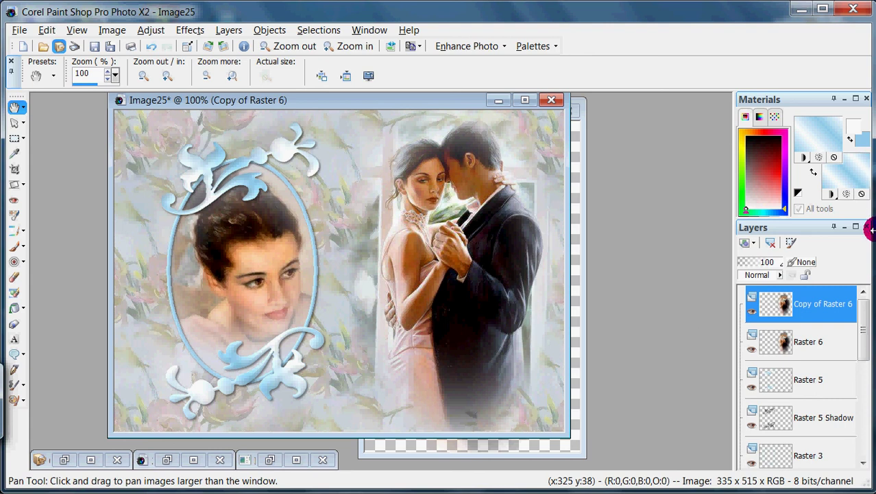
Set the opacity of the oval portrait's Promoted Selection layer to 69
drag(867, 339, 835, 402)
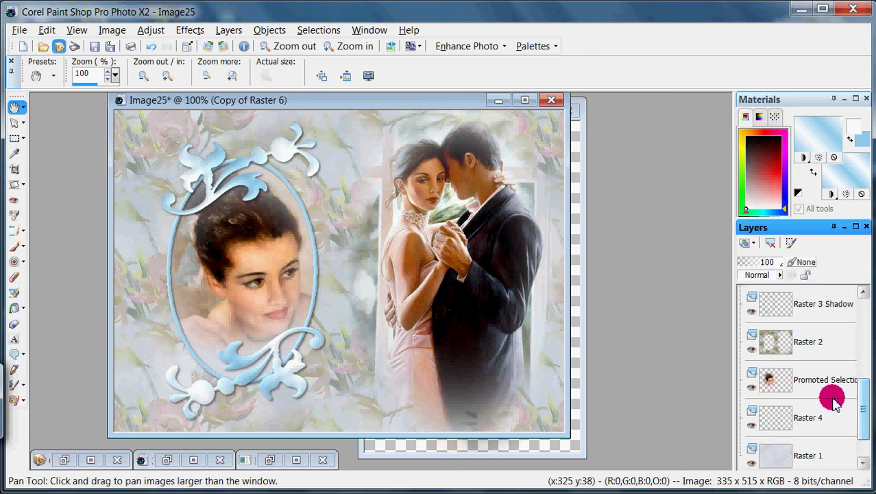
mouse_move(774, 388)
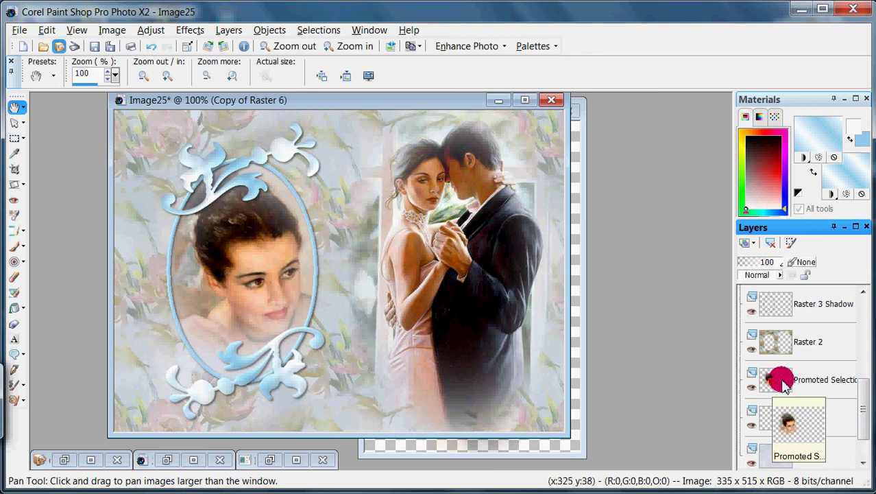
mouse_move(785, 384)
mouse_down()
mouse_move(548, 244)
mouse_move(433, 197)
mouse_move(435, 155)
mouse_move(415, 334)
mouse_move(454, 277)
mouse_move(376, 248)
mouse_move(264, 281)
mouse_move(625, 317)
mouse_up()
click(772, 379)
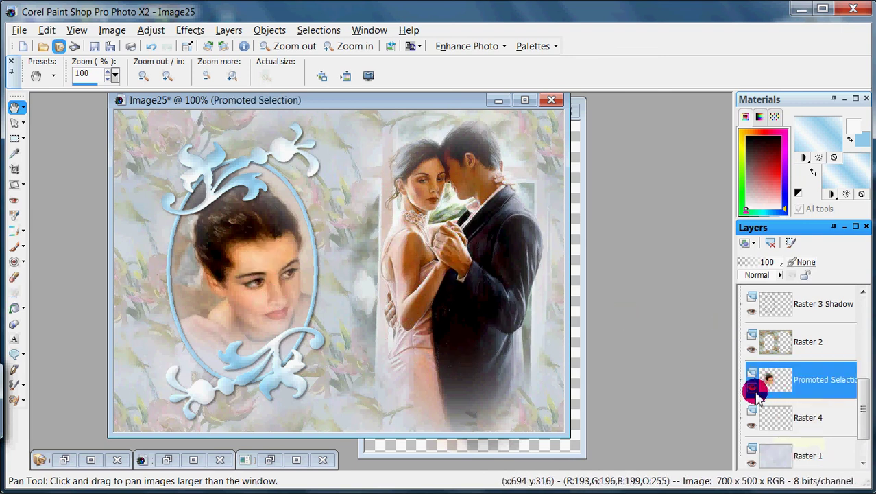
drag(776, 266, 770, 268)
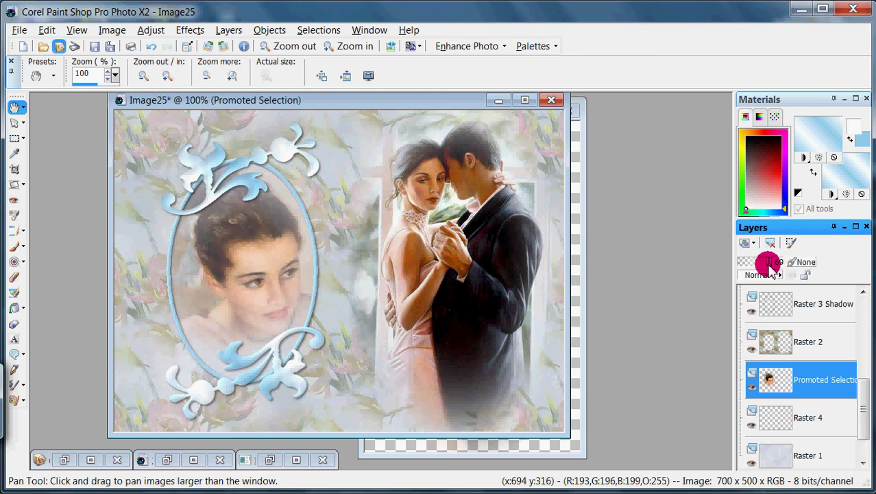
drag(770, 268, 768, 269)
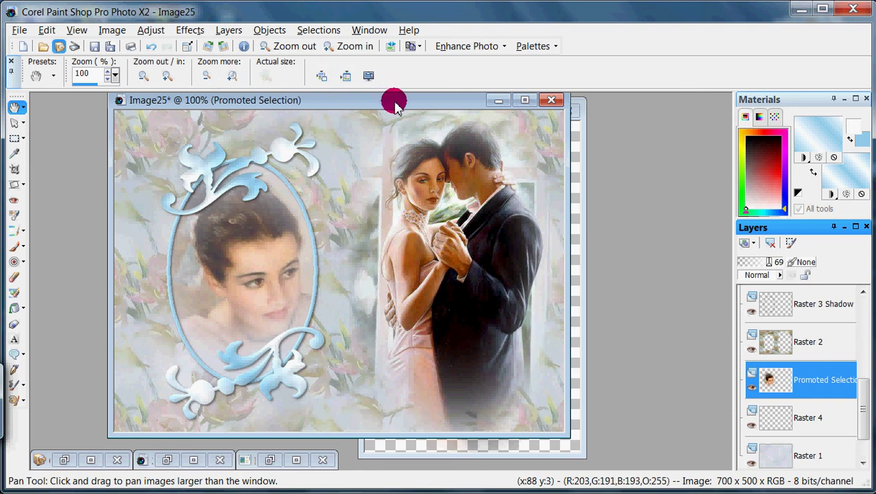
Compare the composition with the Raster 2 floral layer hidden and shown again
drag(395, 103, 428, 105)
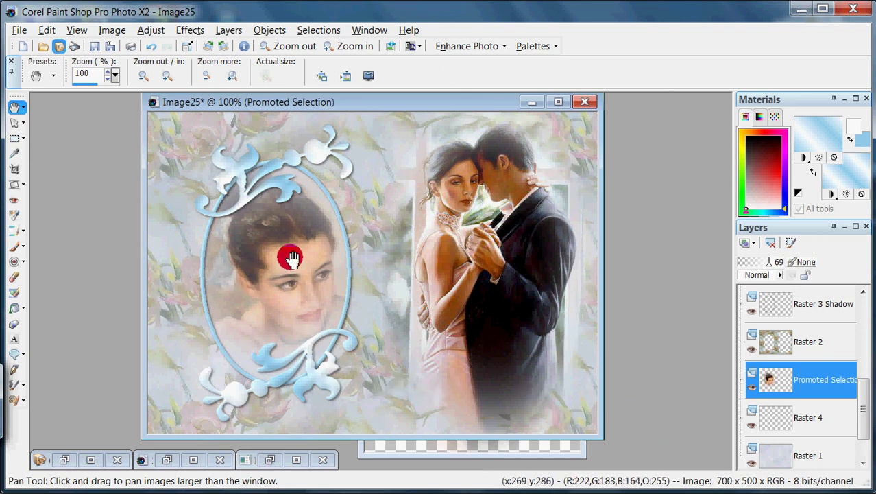
drag(452, 101, 441, 101)
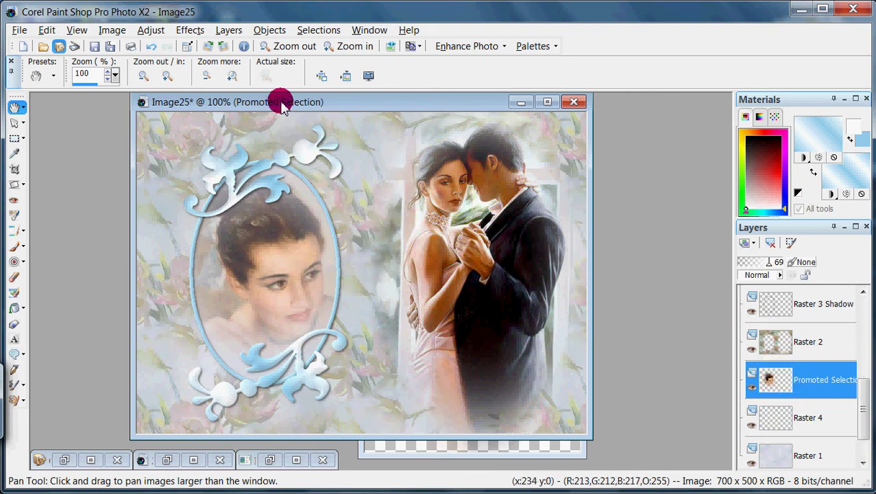
click(752, 349)
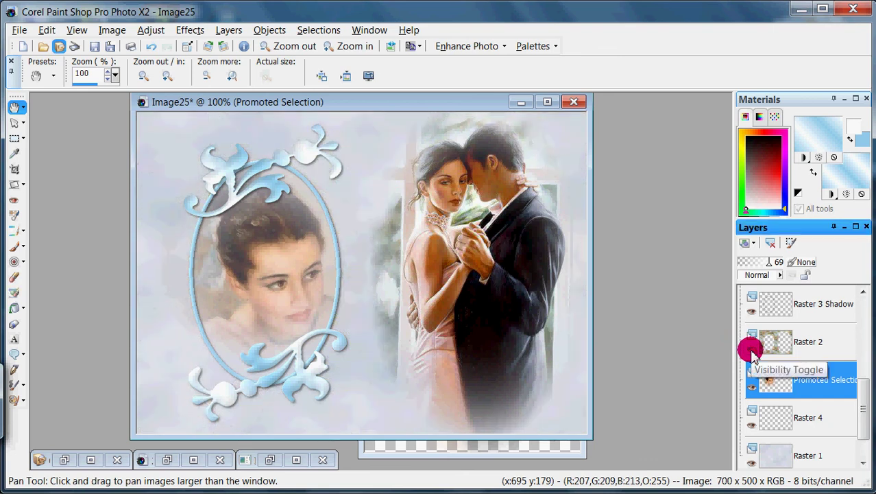
click(752, 350)
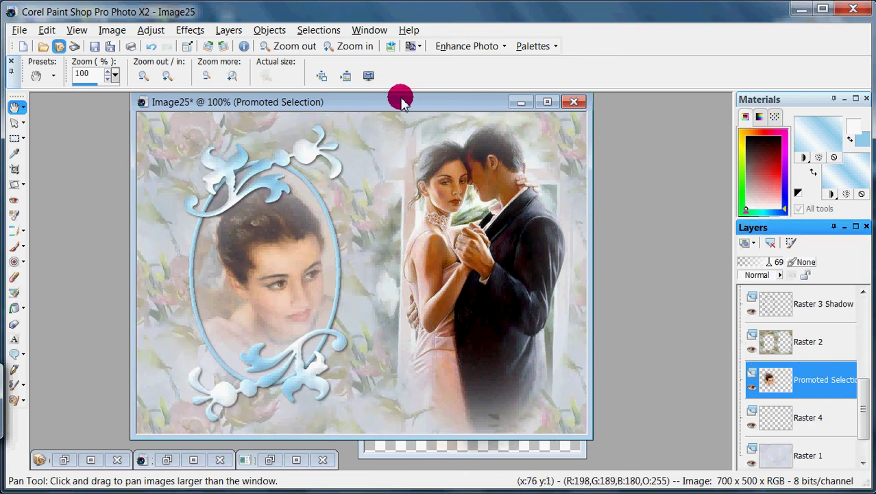
Start the Texture effect on the Raster 2 floral layer
click(785, 343)
click(190, 31)
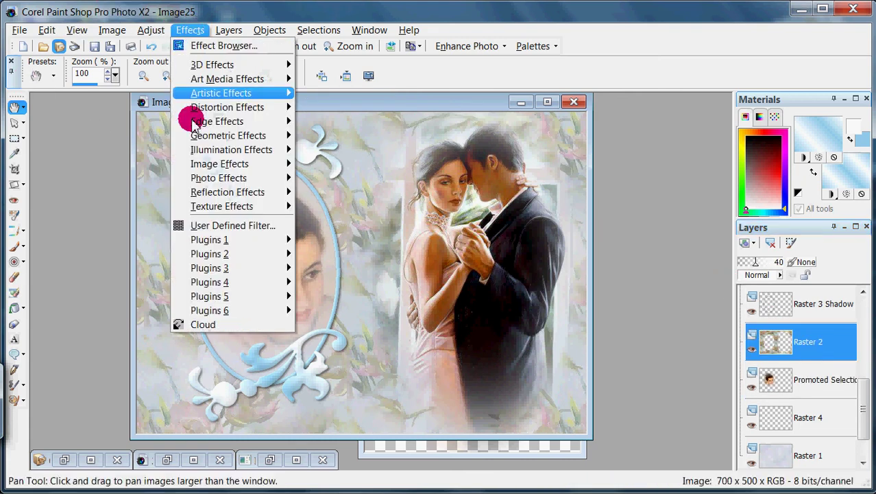
mouse_move(209, 205)
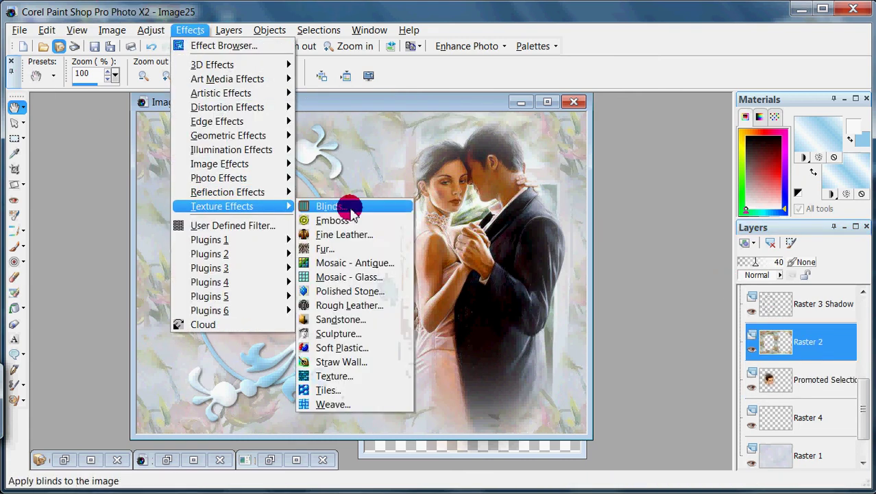
click(341, 380)
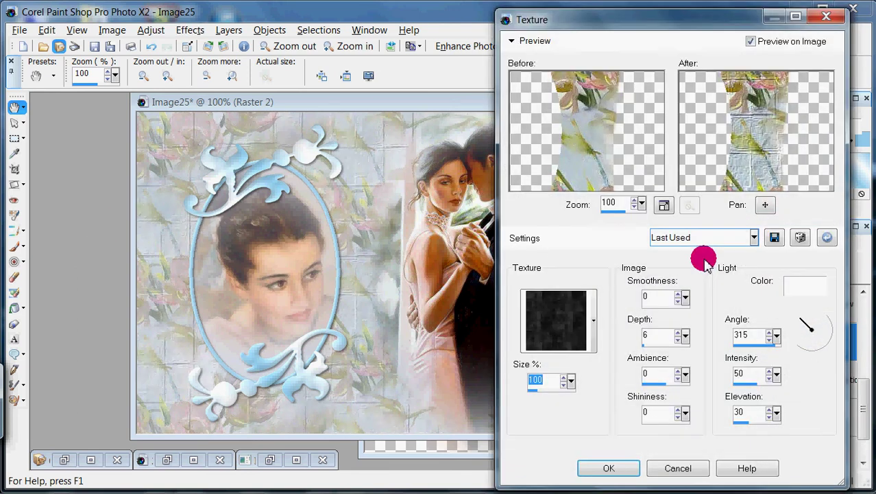
Try a dark wood-grain texture and a blue denim texture on the floral background
click(592, 331)
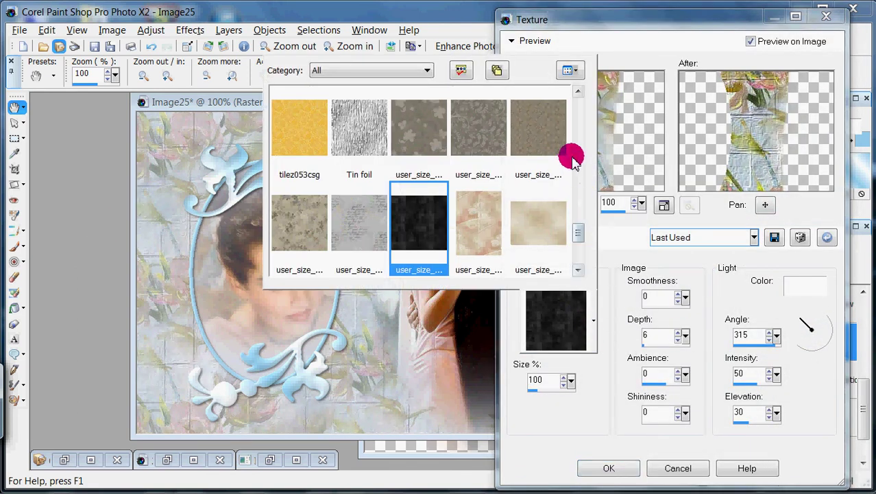
drag(579, 228, 581, 251)
click(295, 223)
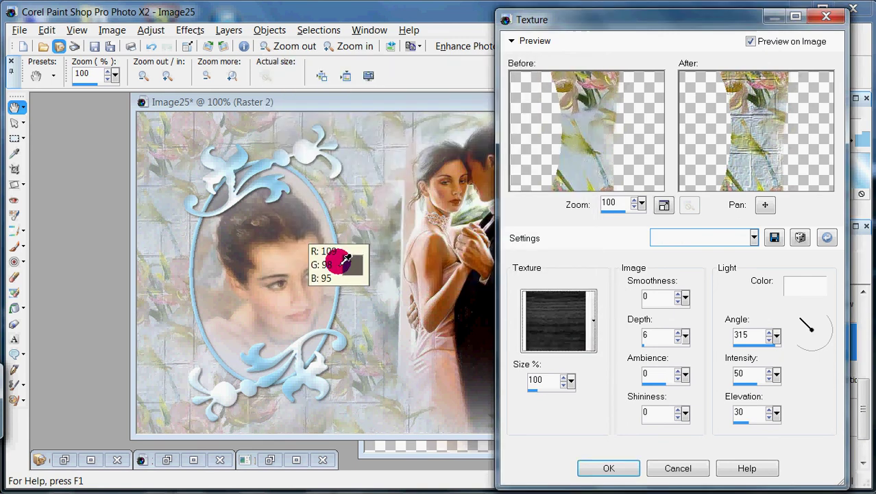
click(596, 321)
drag(579, 246, 583, 74)
click(421, 125)
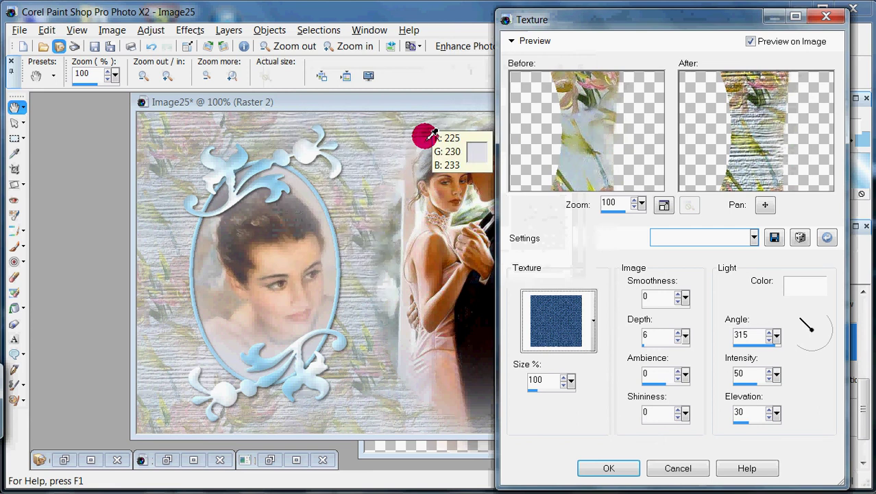
Apply the plain grey-blue texture to Raster 2 with a depth of 4
click(594, 322)
click(305, 133)
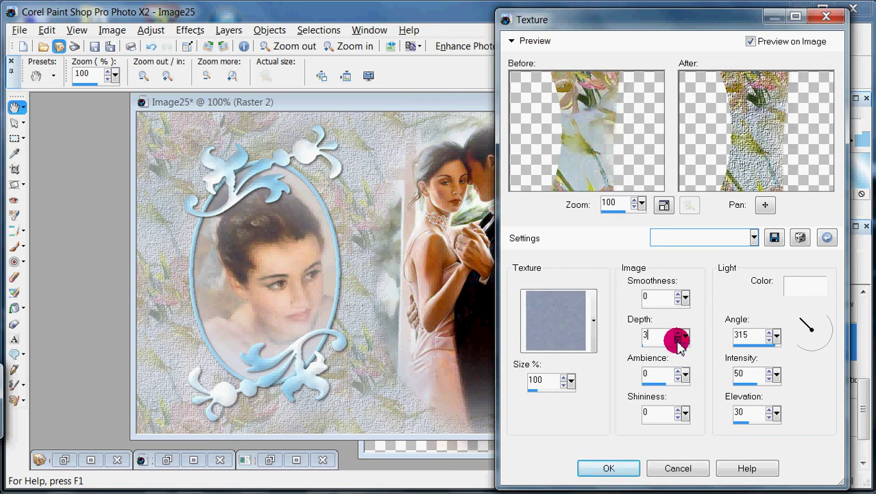
click(679, 331)
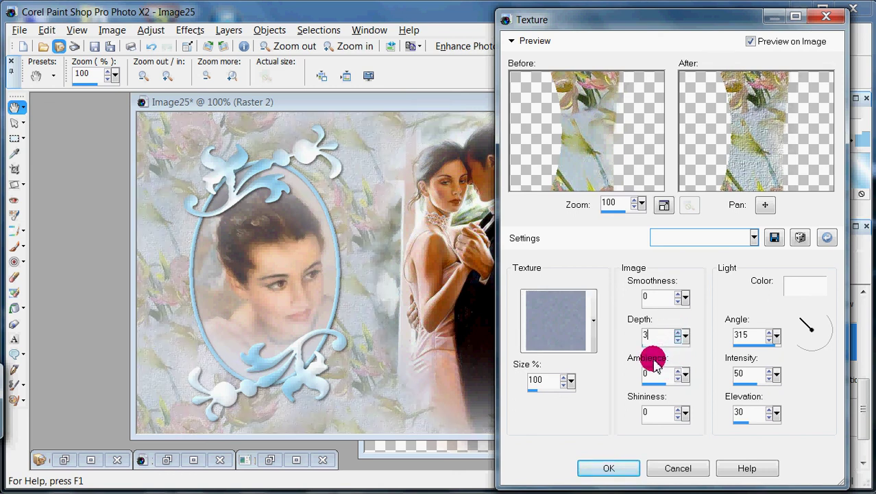
click(678, 332)
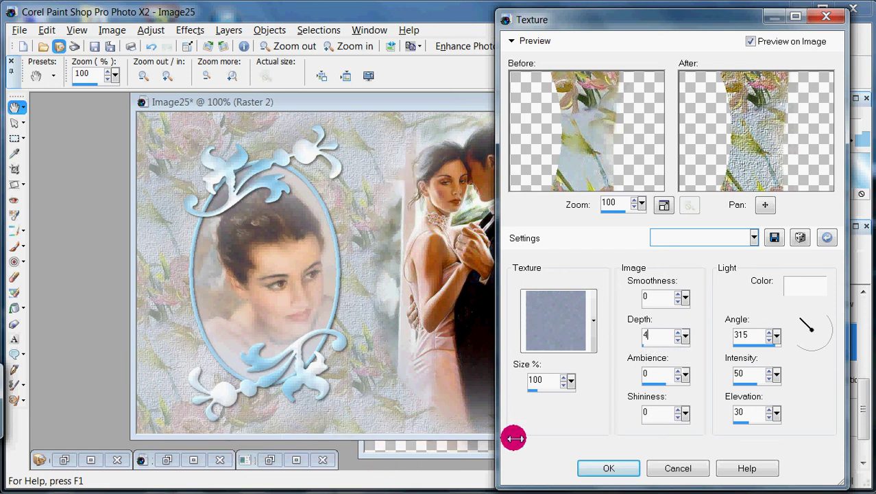
click(613, 468)
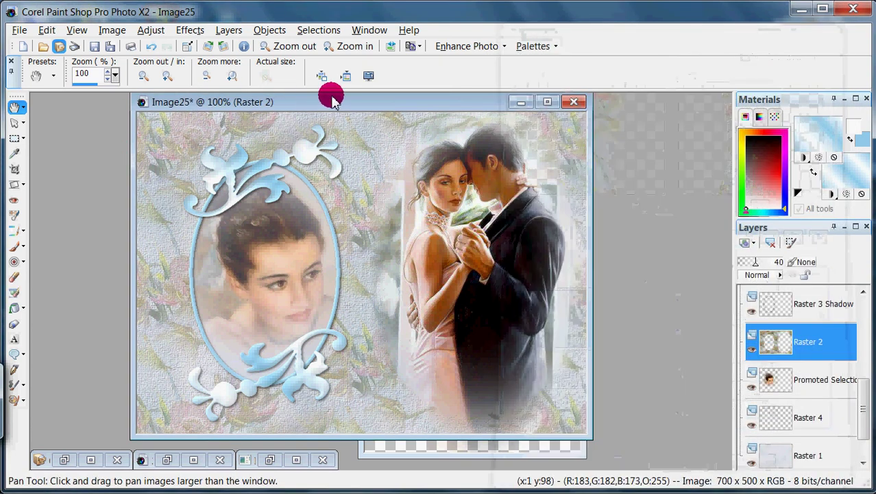
View the original floral pattern in Image24 and minimize it again
drag(345, 101, 345, 107)
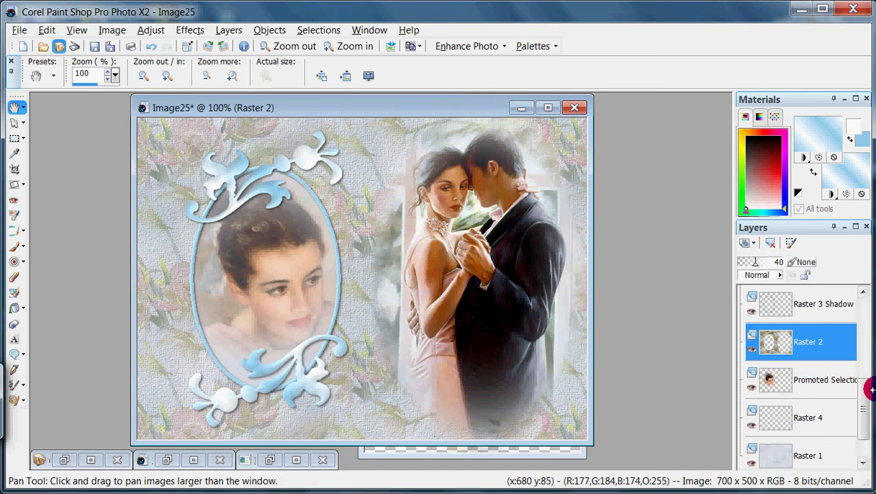
click(862, 444)
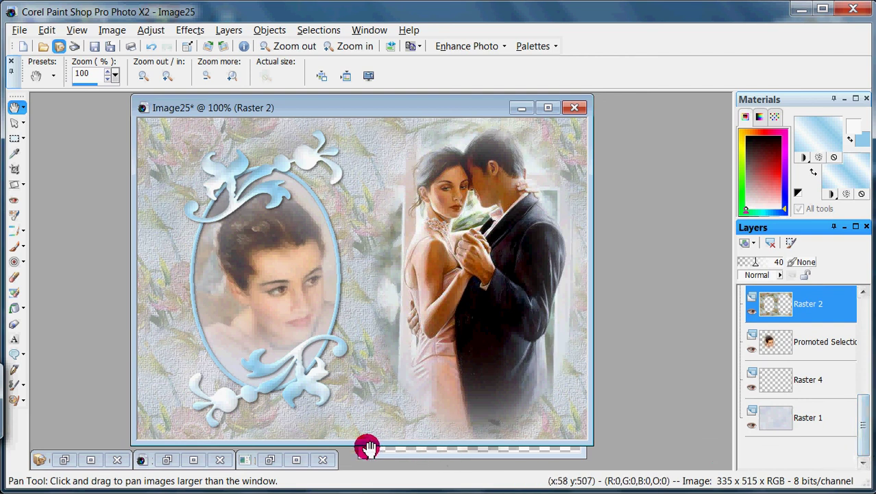
click(269, 459)
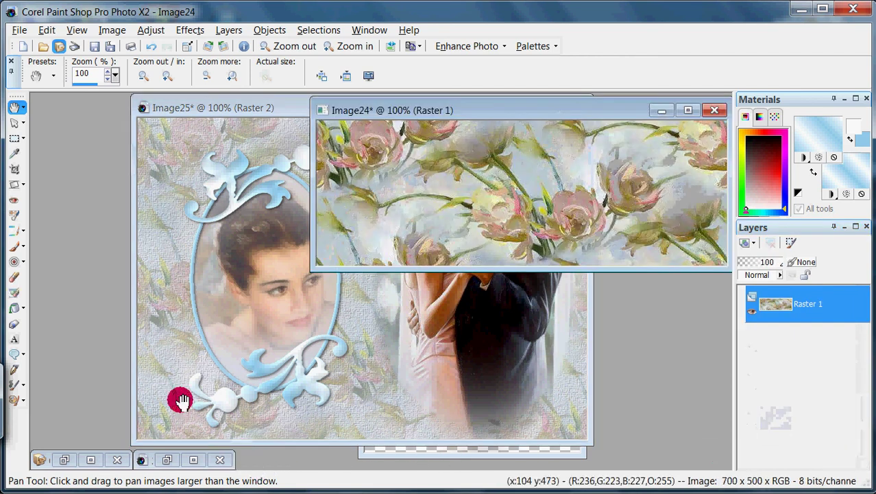
drag(542, 109, 465, 128)
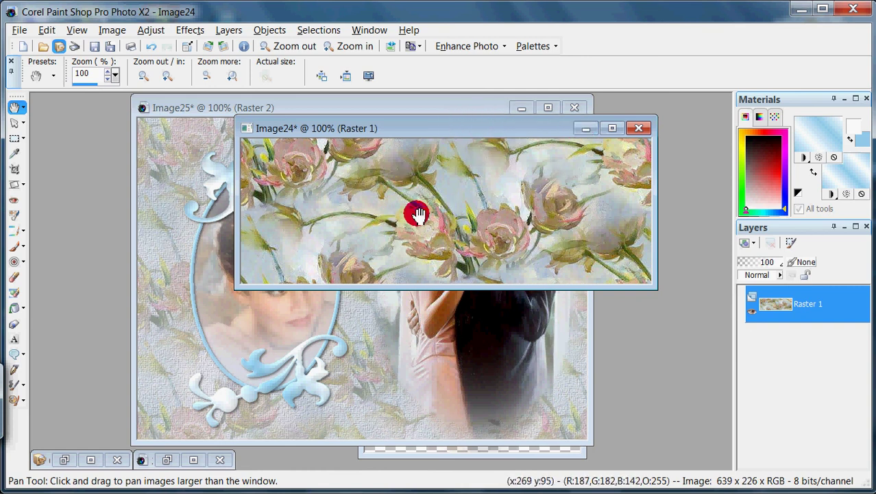
click(582, 129)
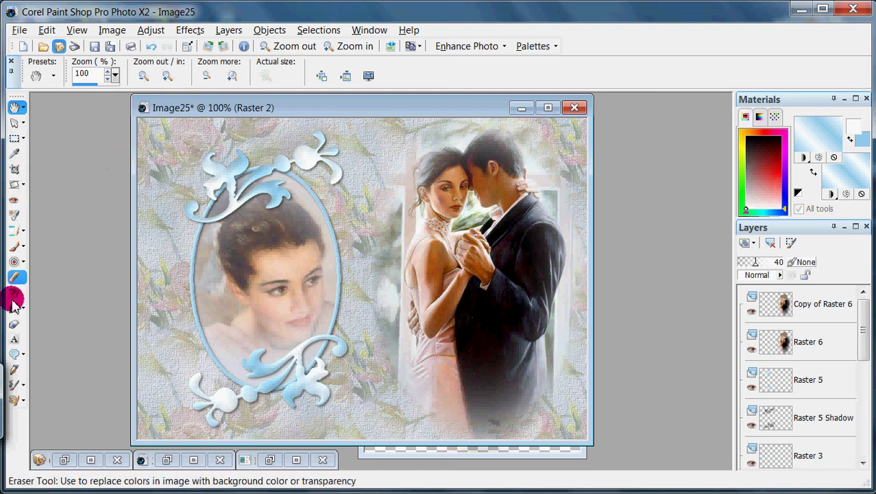
click(24, 353)
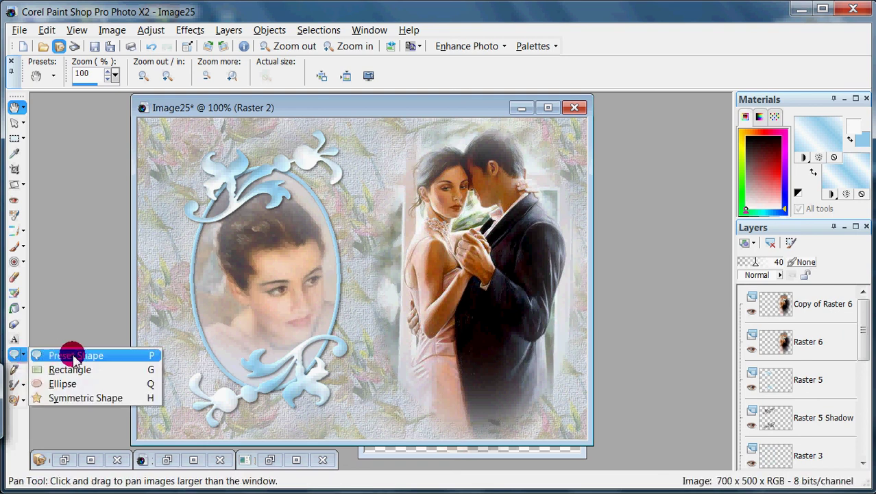
click(43, 354)
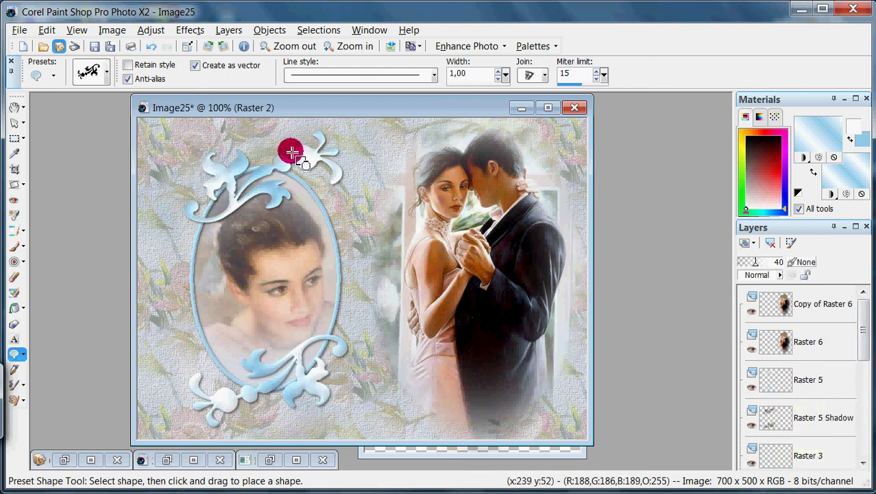
click(12, 108)
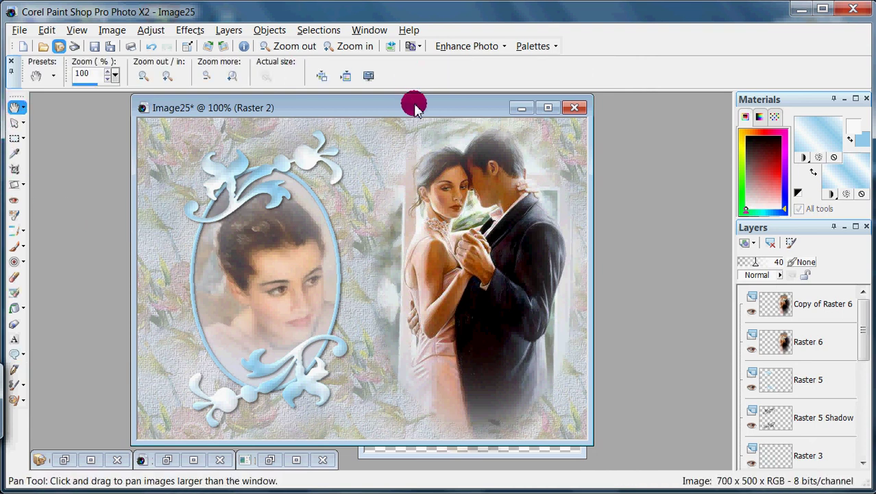
drag(415, 109, 425, 112)
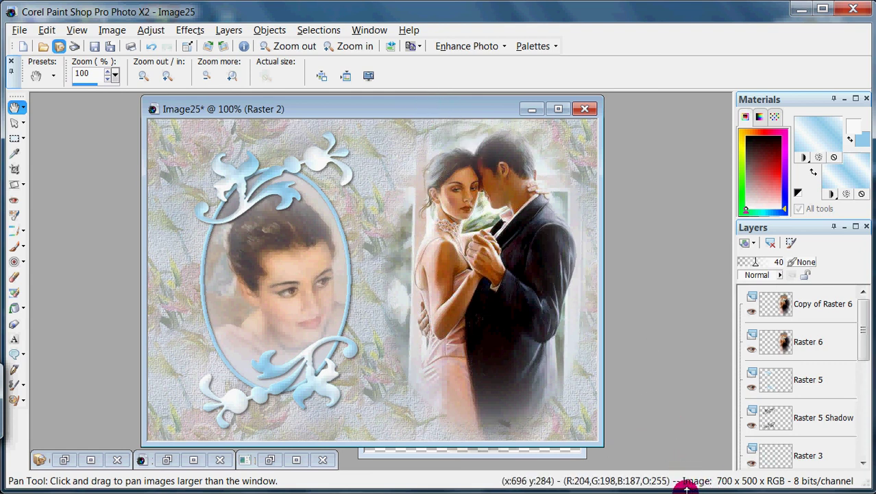
click(800, 13)
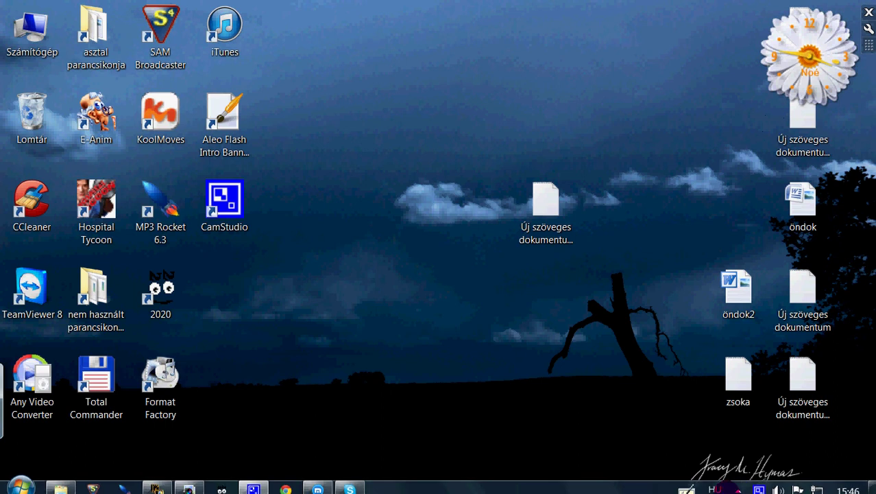
right_click(763, 484)
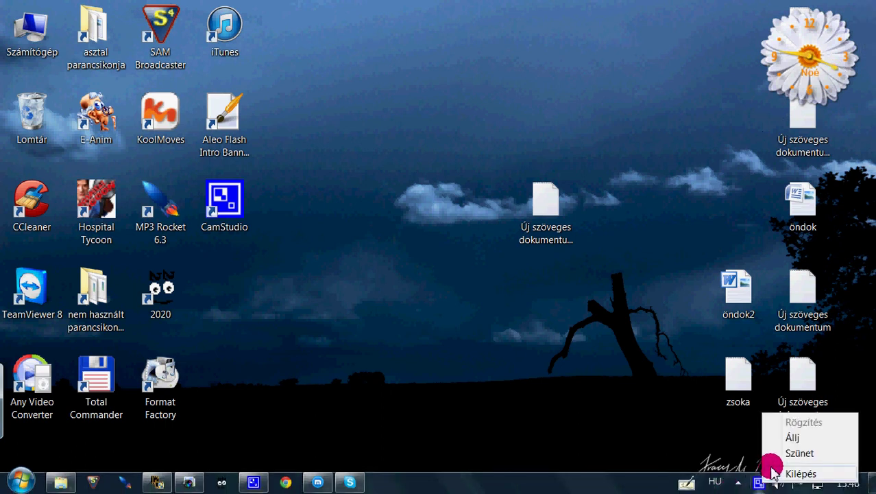